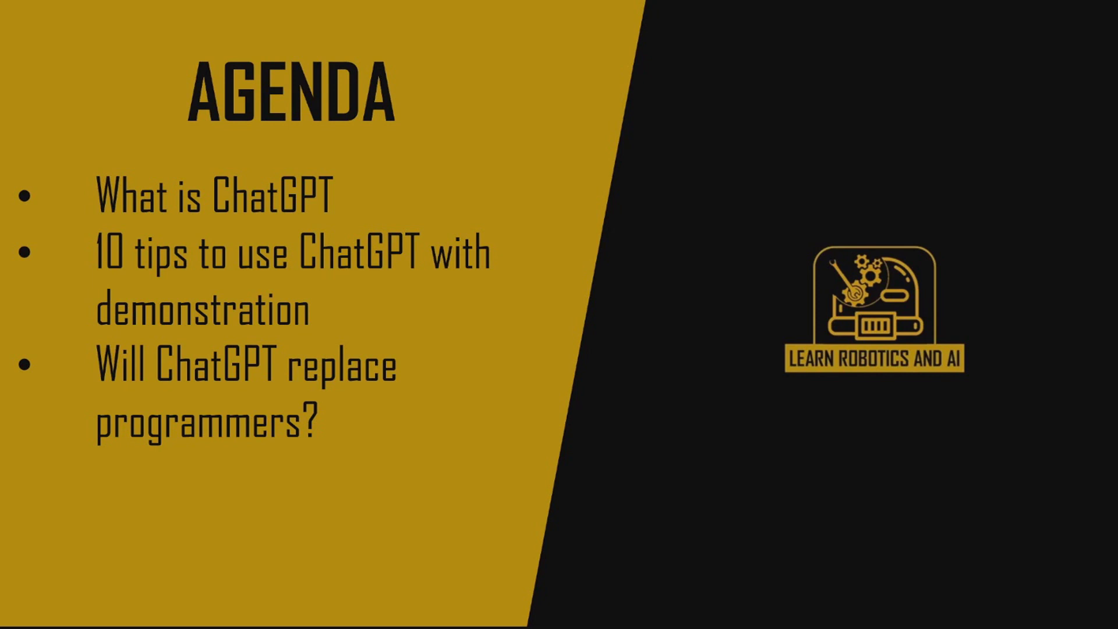
Step: Ask for the top 10 machine learning courses for beginners with links, and read the answer
key("Right")
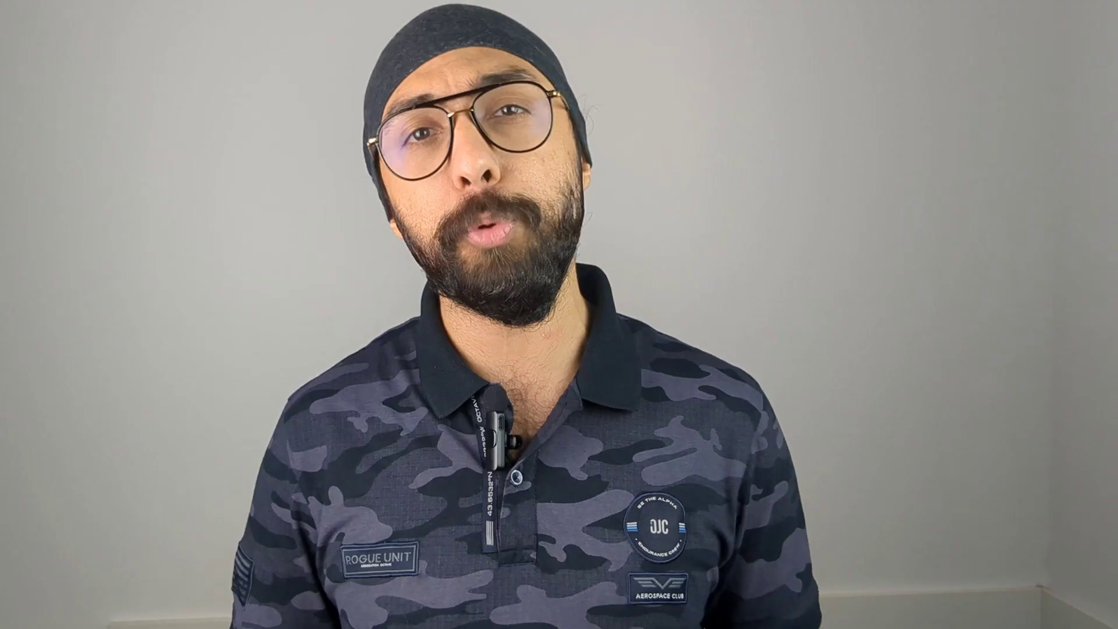
type("of to")
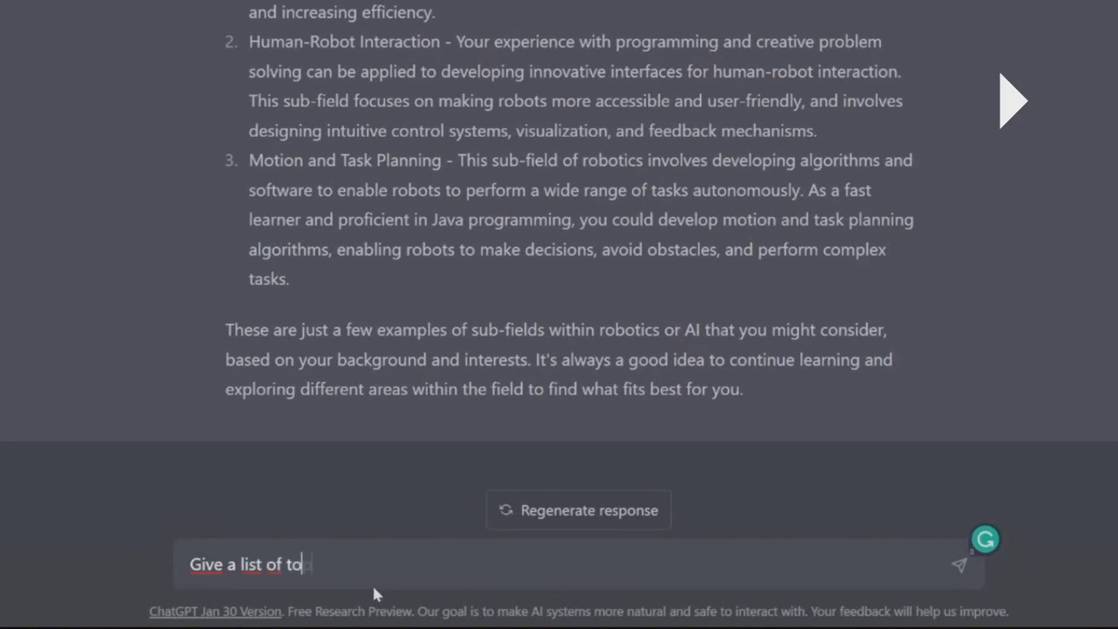
type("p 10 machine learning courses for beginners. Also")
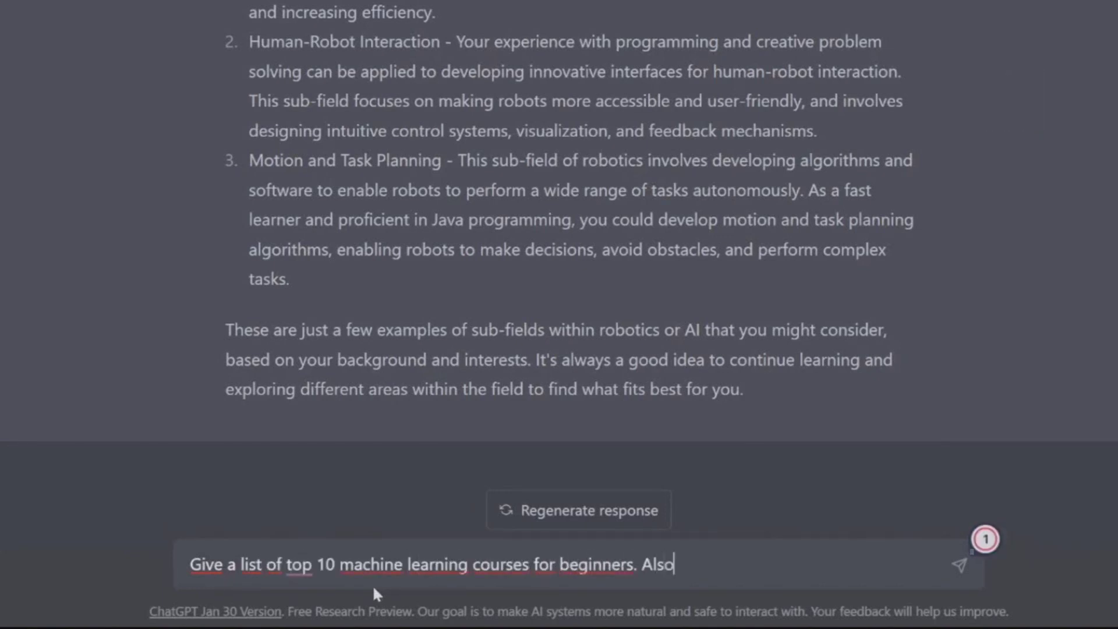
type(" link the course.")
key("Return")
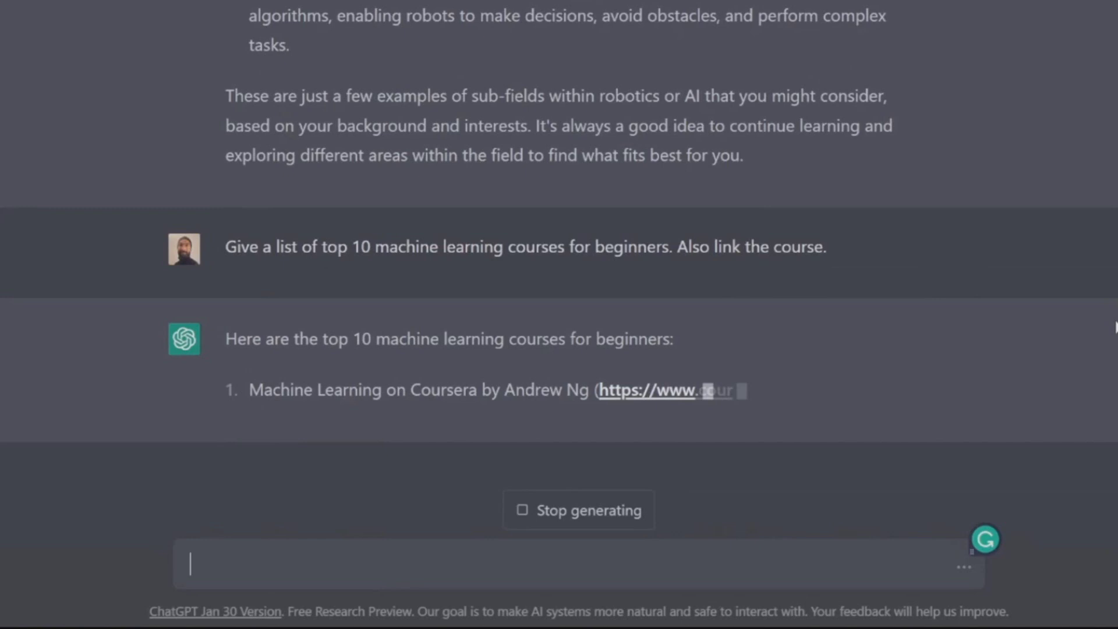
mouse_move(349, 627)
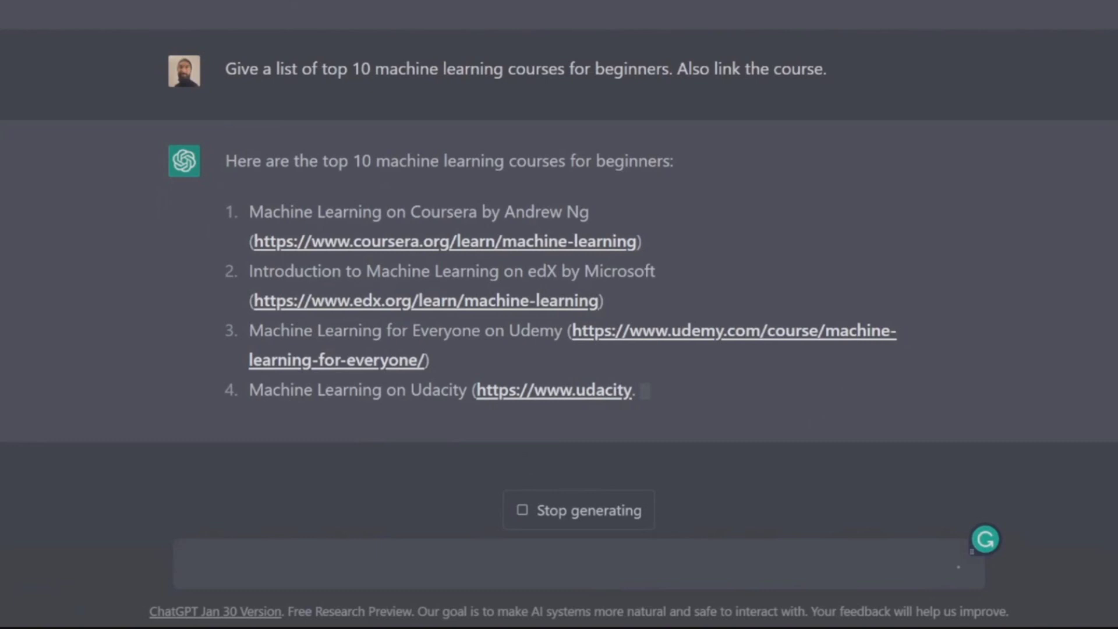
key("space")
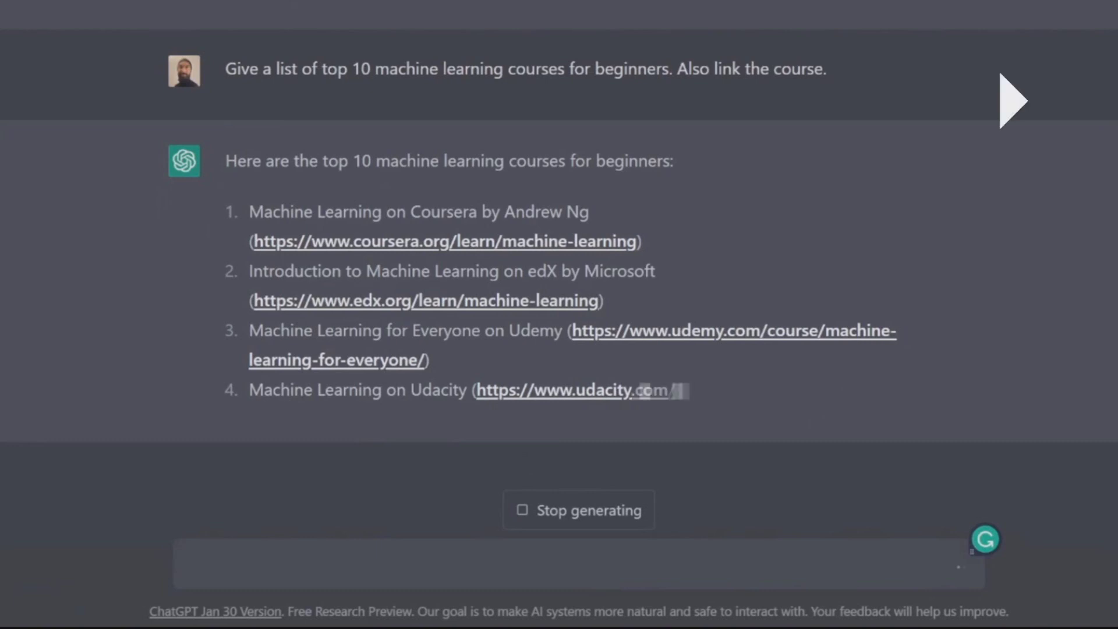
key("space")
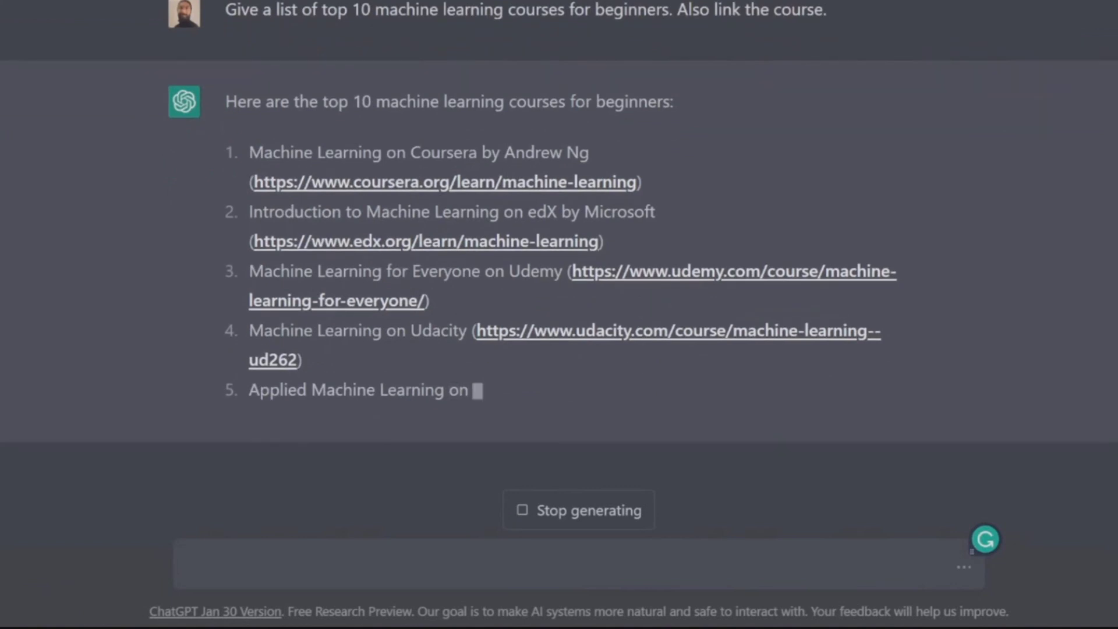
key("space")
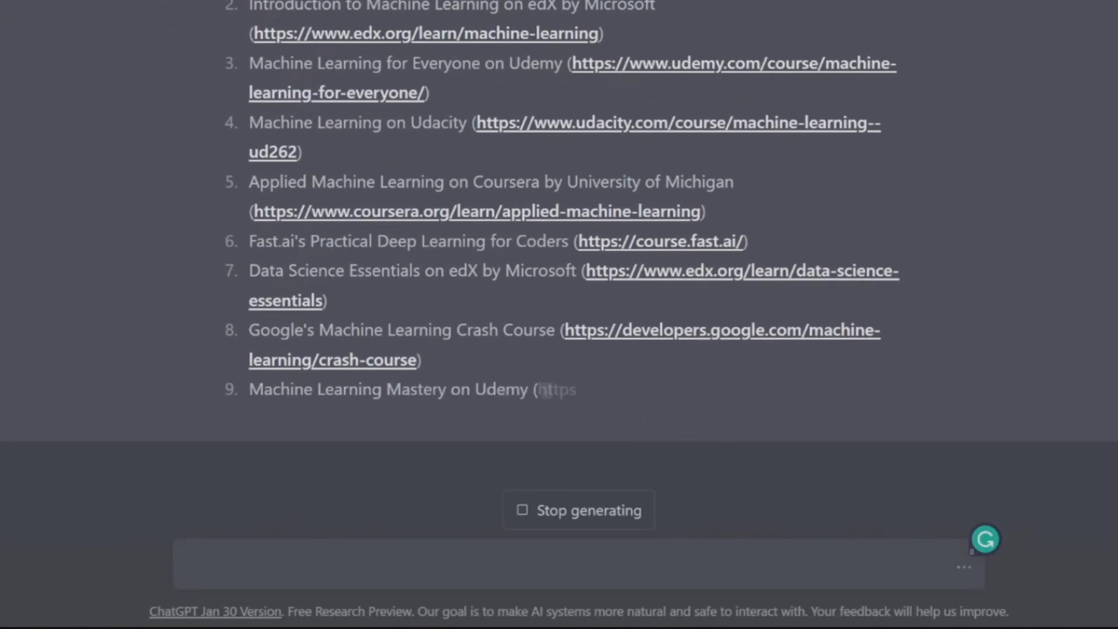
key("space")
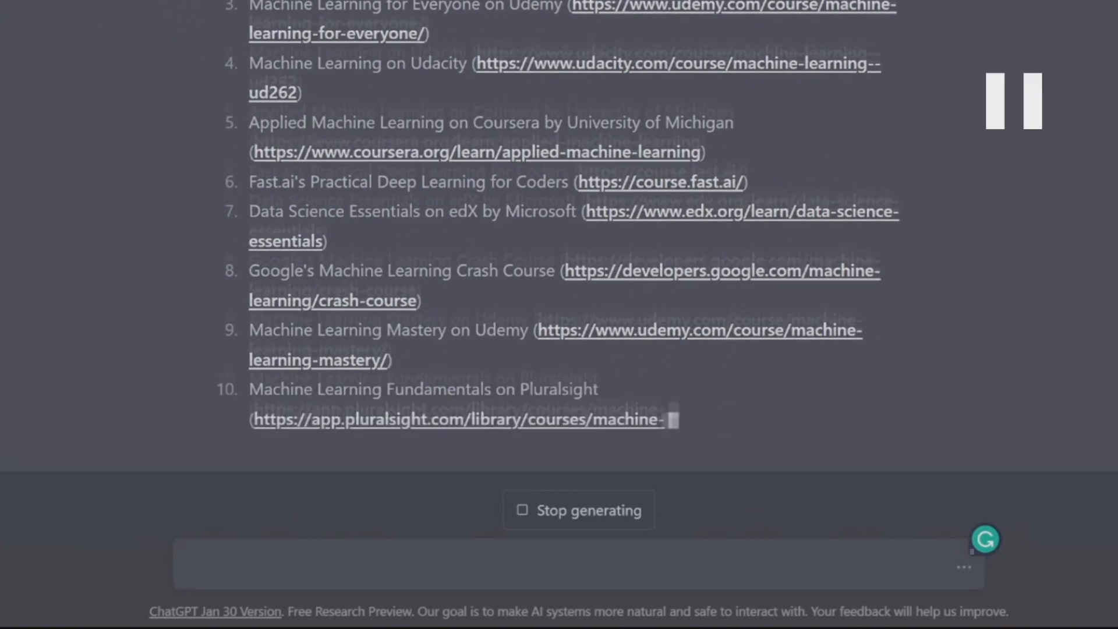
key("space")
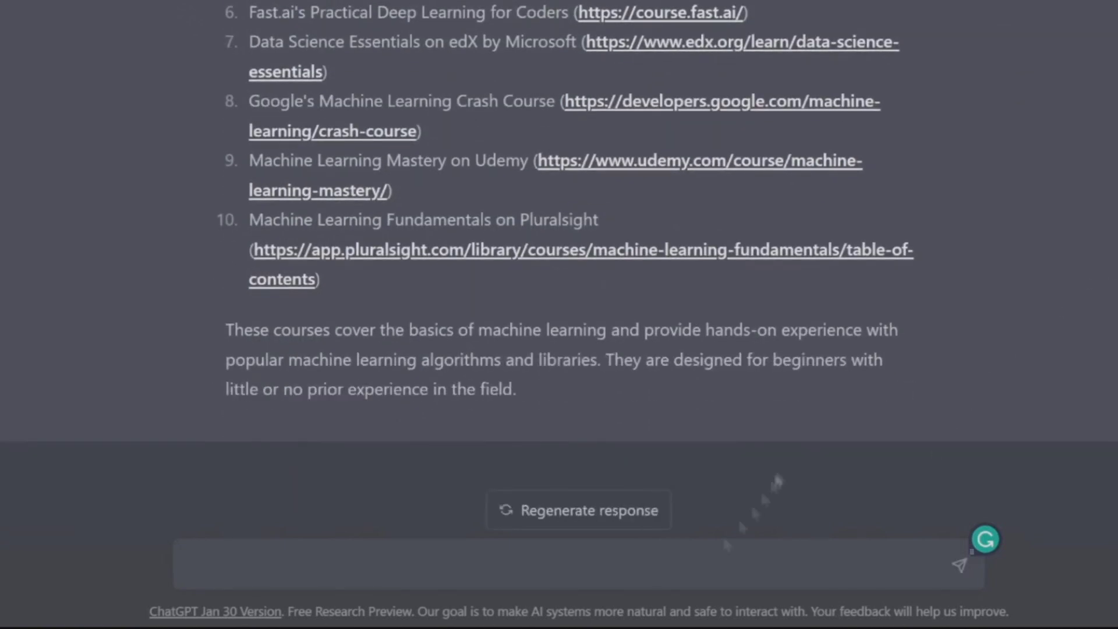
Step: Ask for the 5 best project-based computer vision YouTube channels with links and their most popular video
type("Give a list of the best 5 youtube c")
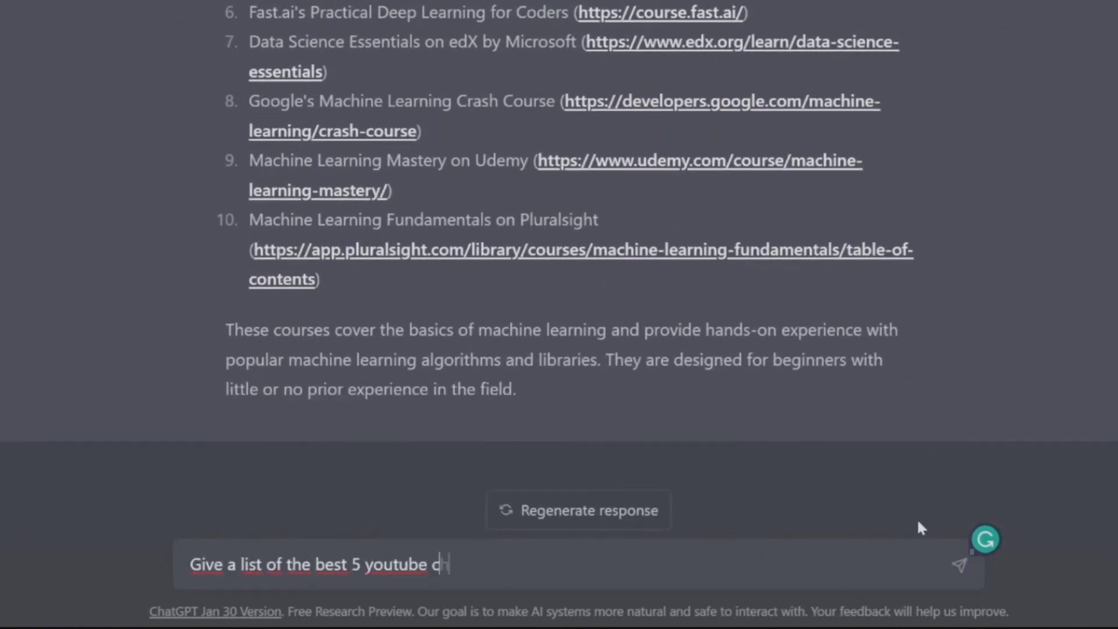
type("hannels that teach computer vision in a project-")
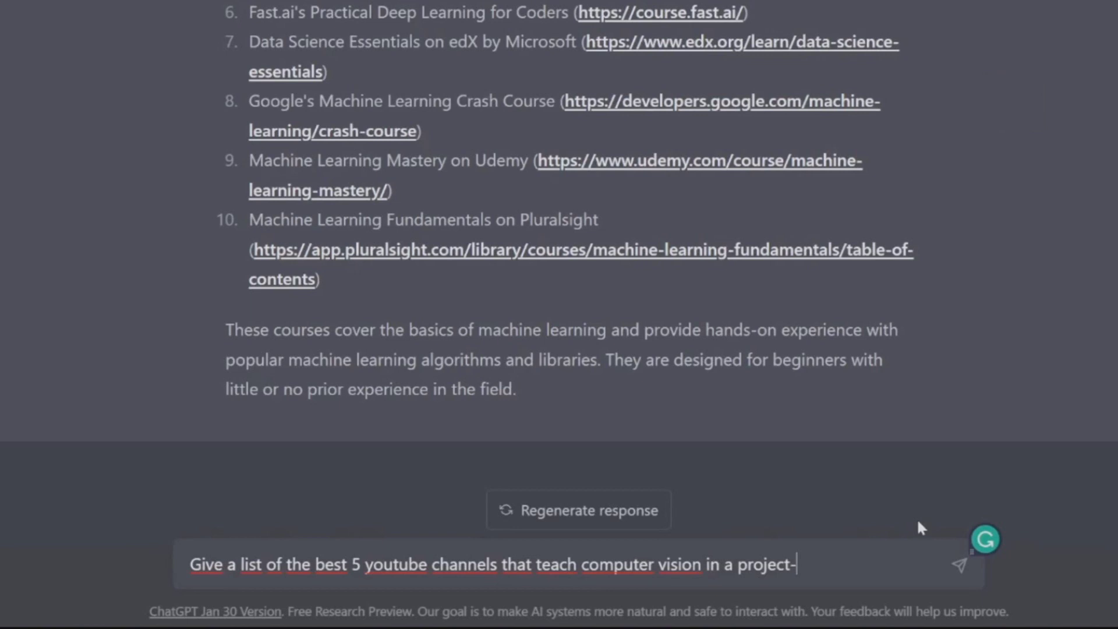
type("based manner and hav")
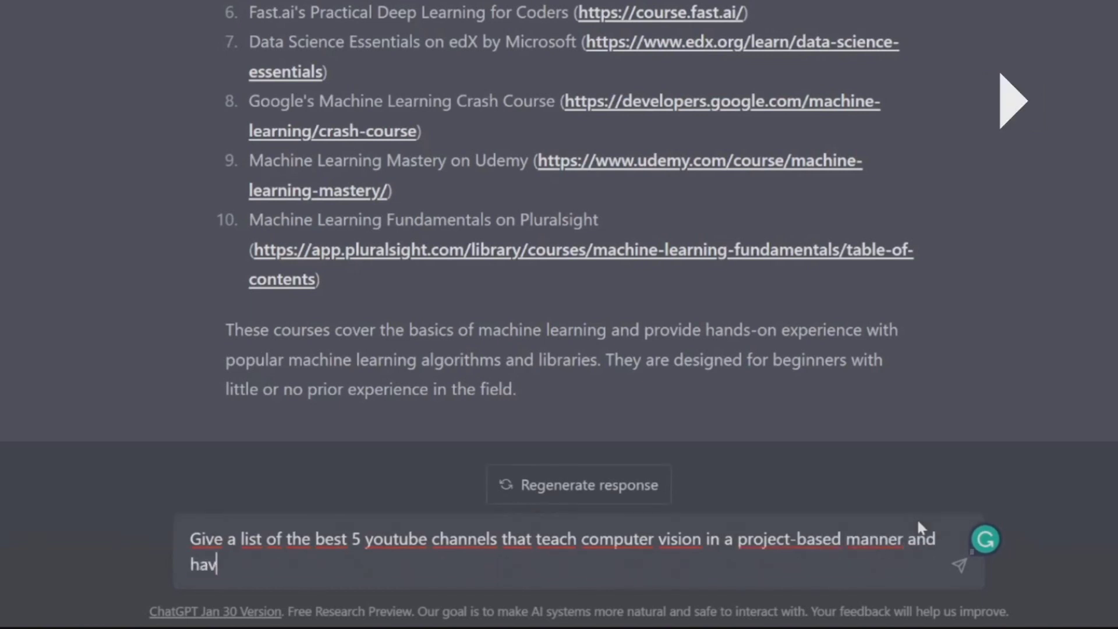
type("e guided tutorials on sev")
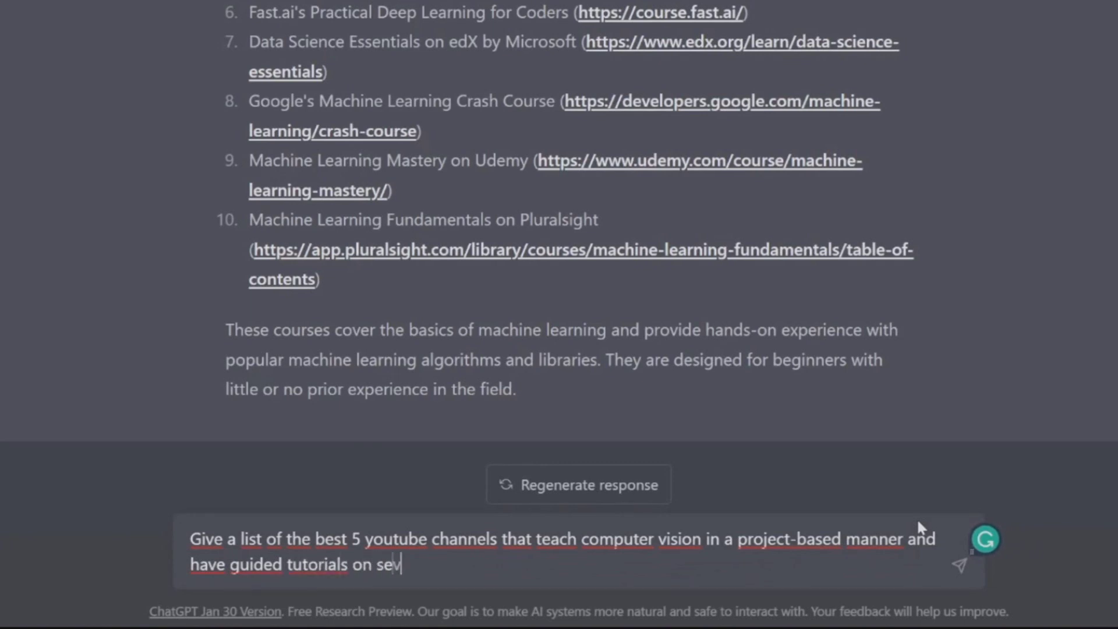
type("eral computer vision topics. Also provide a list")
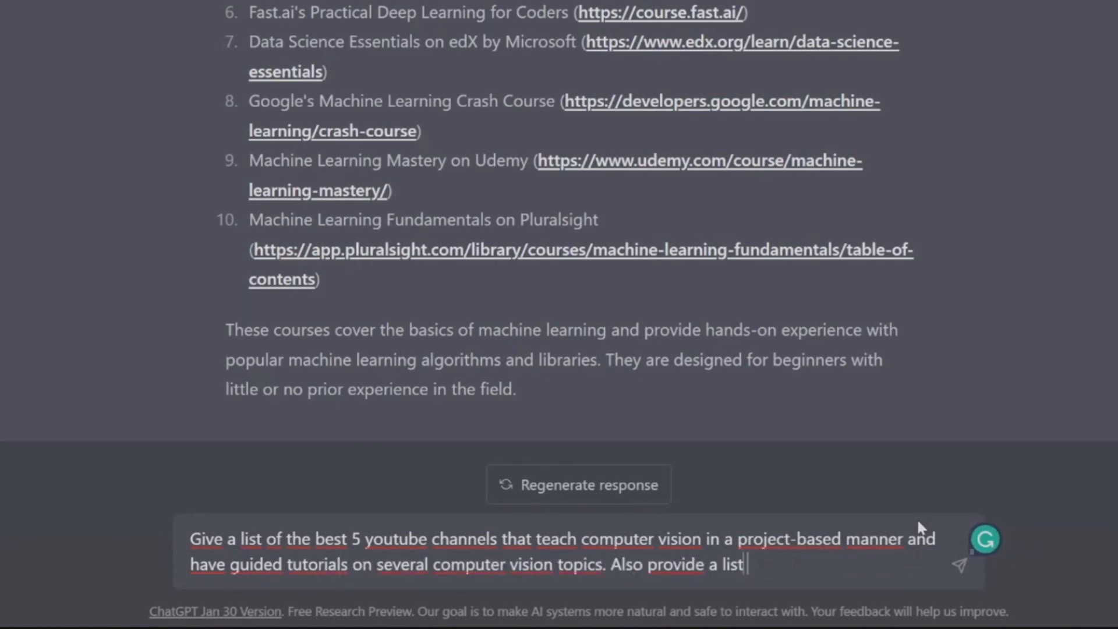
type(" to their channel and one of their most popular")
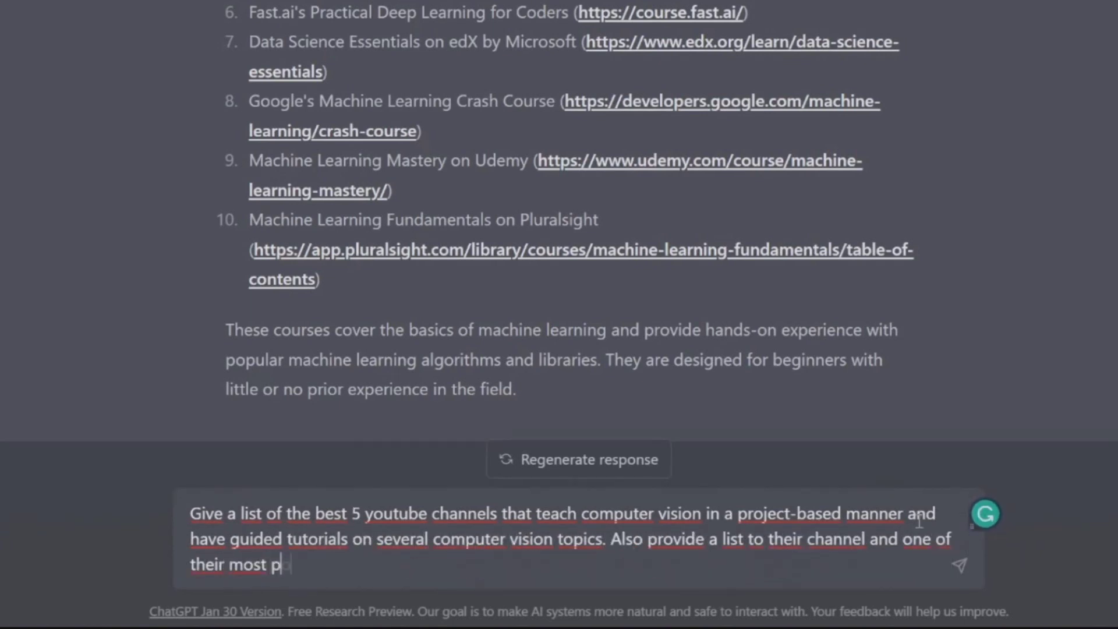
key("ctrl+BackSpace")
key("ctrl+BackSpace")
key("ctrl+BackSpace")
key("ctrl+BackSpace")
key("ctrl+BackSpace")
type("their most popular video")
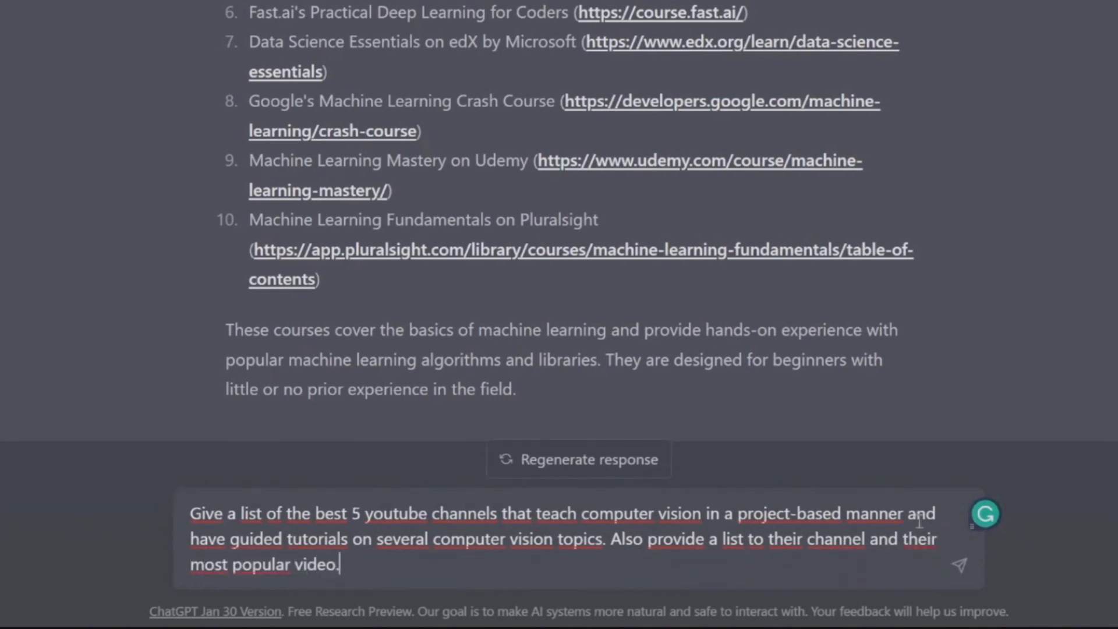
key("Return")
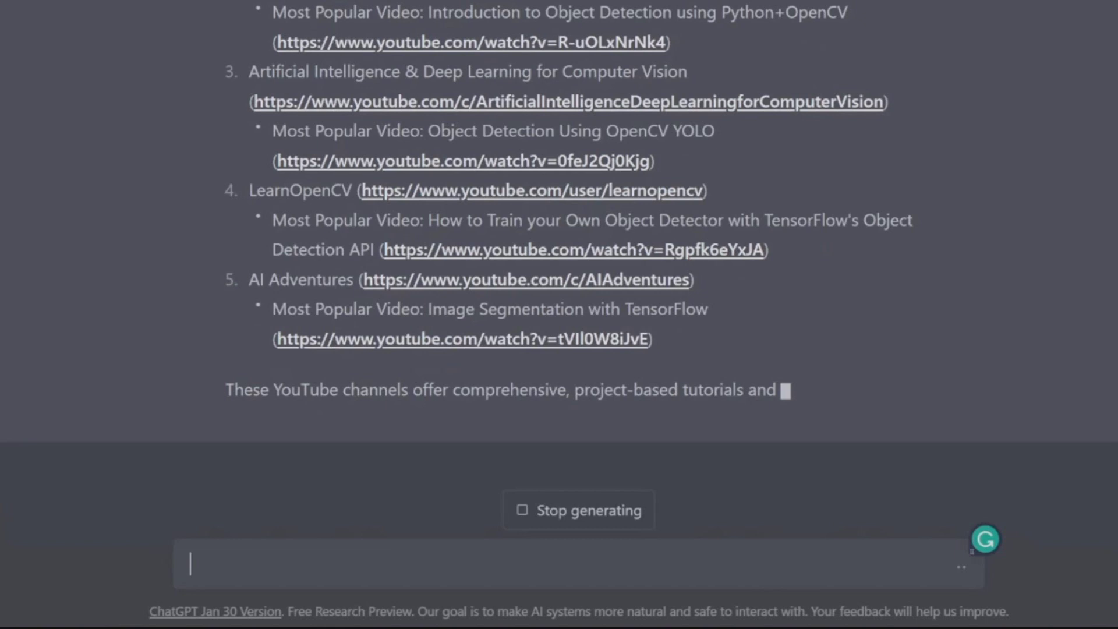
Step: Ask for 10 NLP research papers, with links, to build a foundation for large language model research
type("I want to start learning natural language proce")
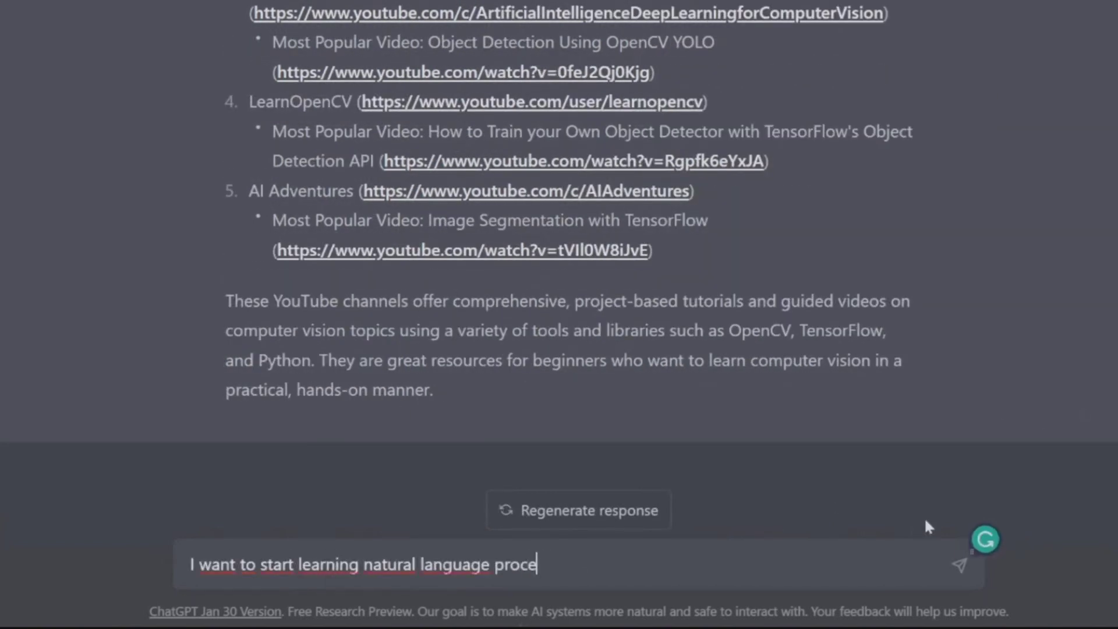
type("ssing and I am particularly interested in learning how cha")
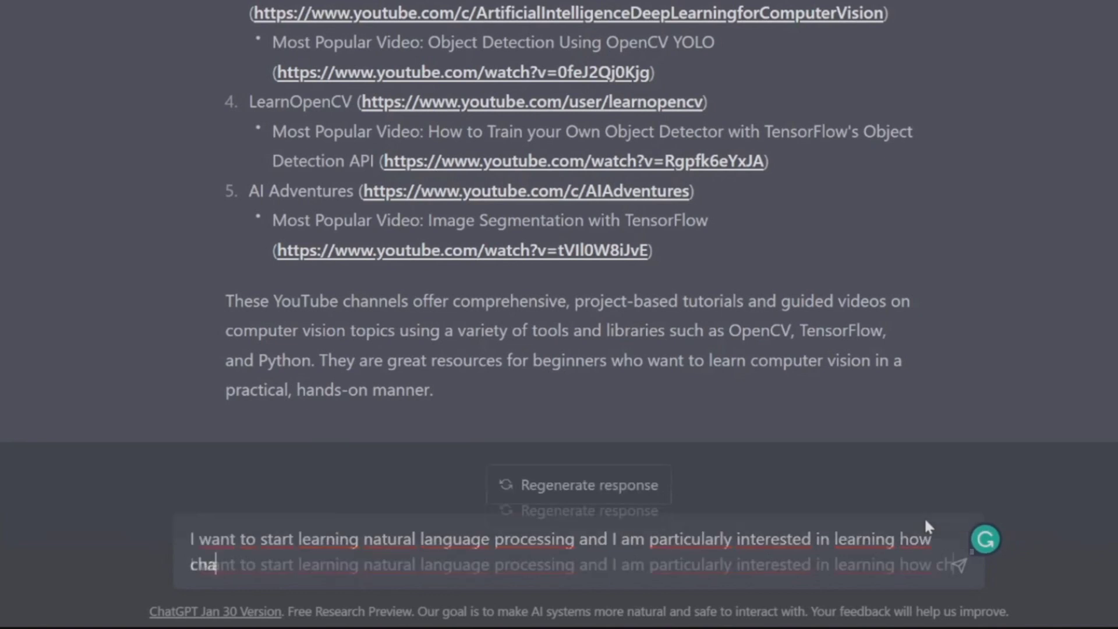
type("tgpt works. Can you r")
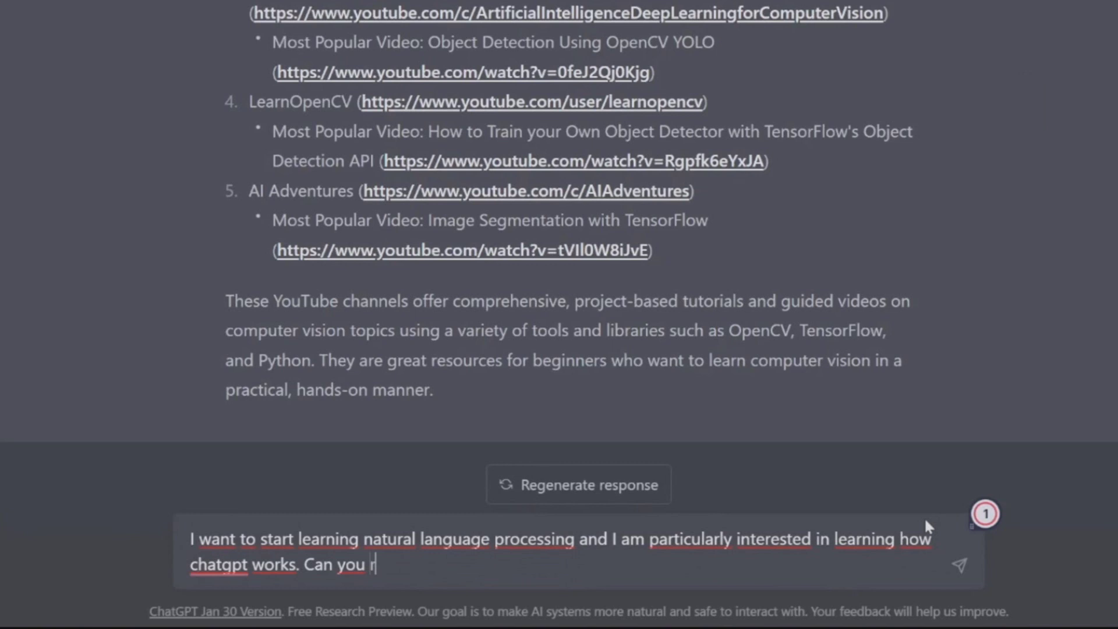
type("ecommend me 10 research papers ()")
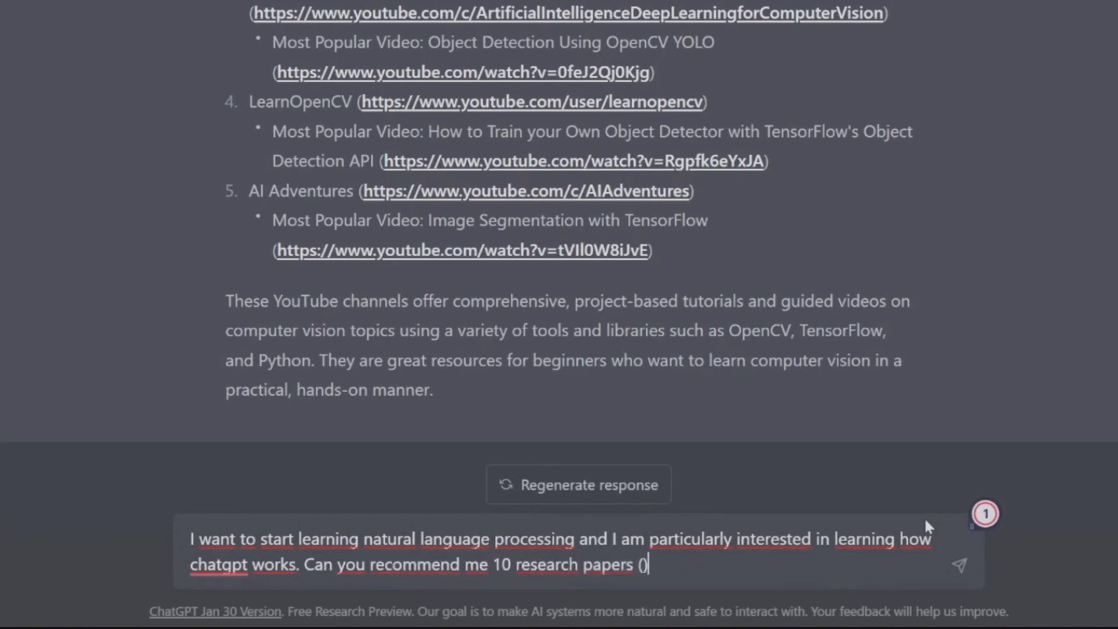
key("Left")
type("with links")
key("Right")
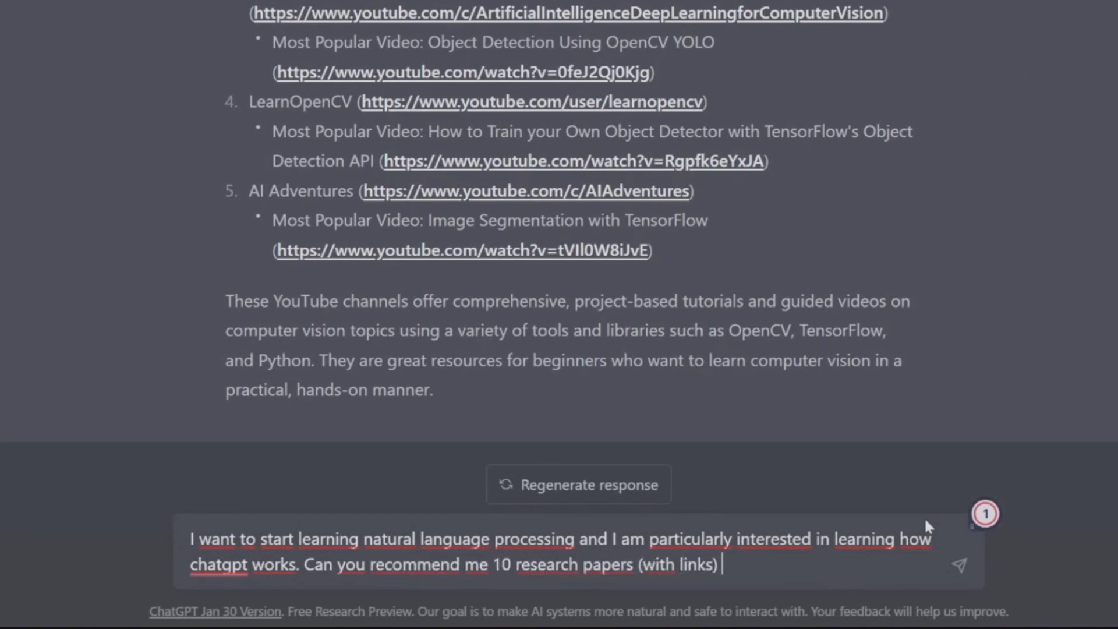
type("that I can start lreading to ga")
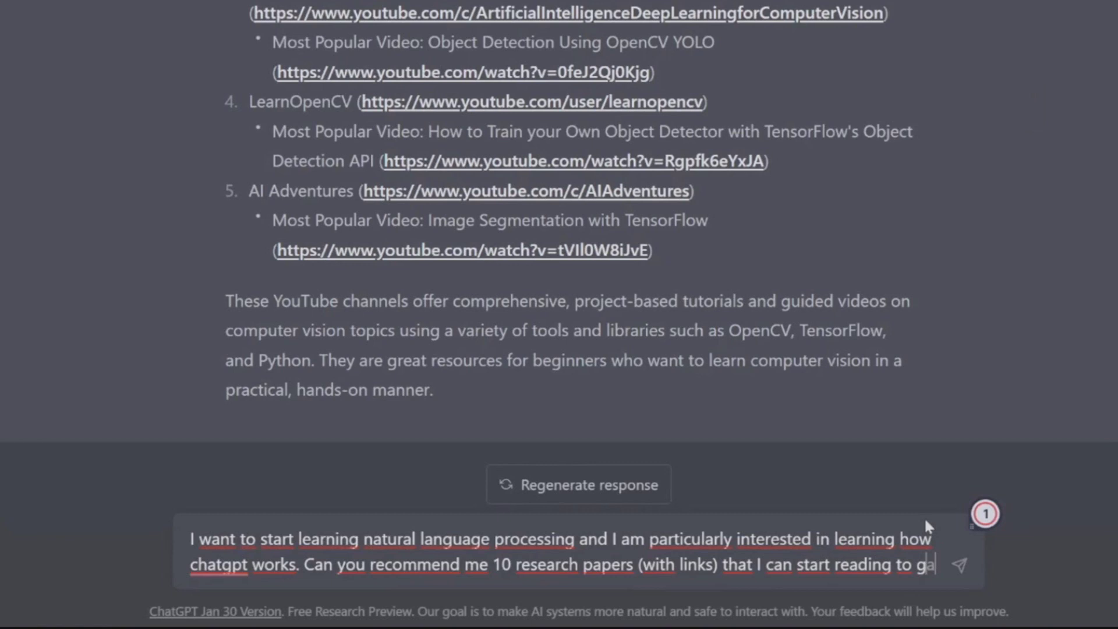
type("in a good foundation in NLP ")
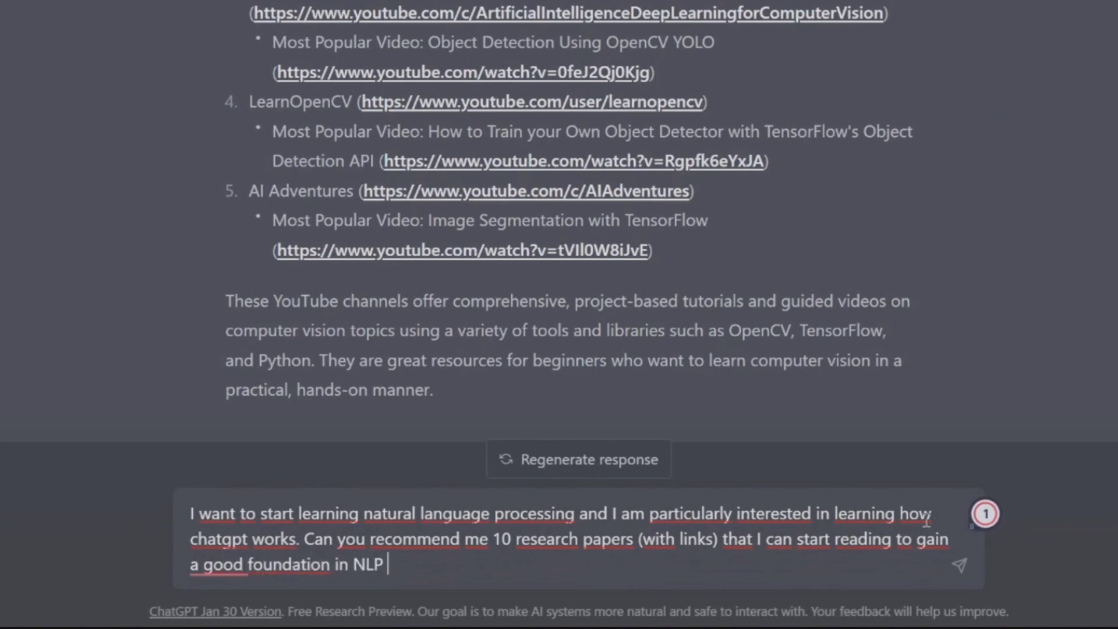
type("and contribute to lang")
key("BackSpace")
key("BackSpace")
key("BackSpace")
key("BackSpace")
type("research")
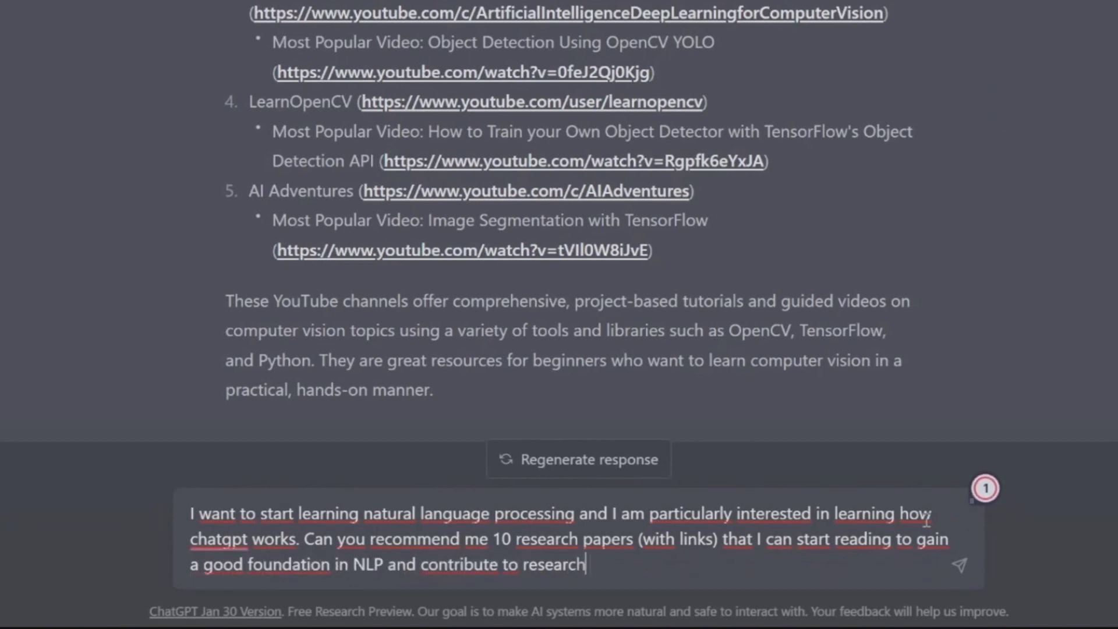
type(" in large language models?")
key("Return")
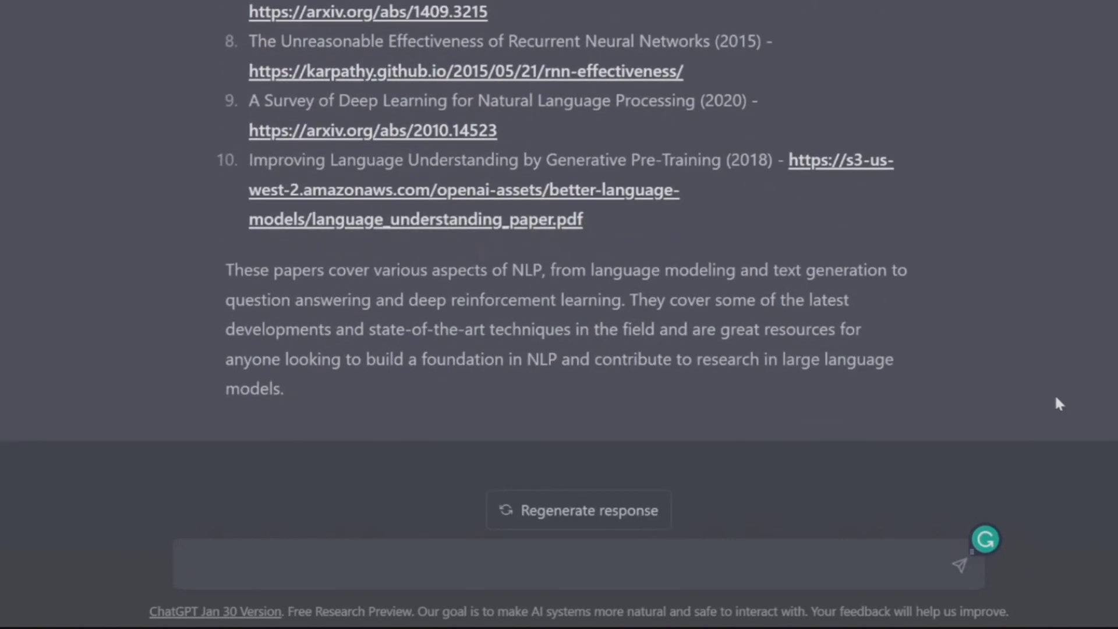
Step: Begin drafting a request for 5 GitHub repositories that use NLP to build chatbots
type("List 5 Gi")
type("tHub")
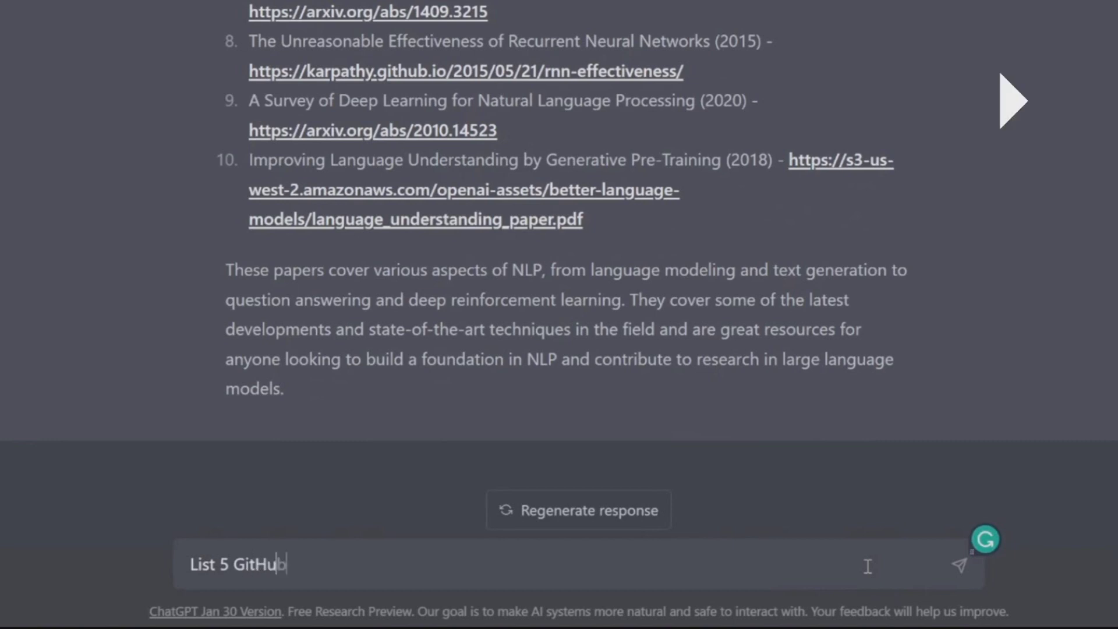
type(" repositories that use natural language processing to build")
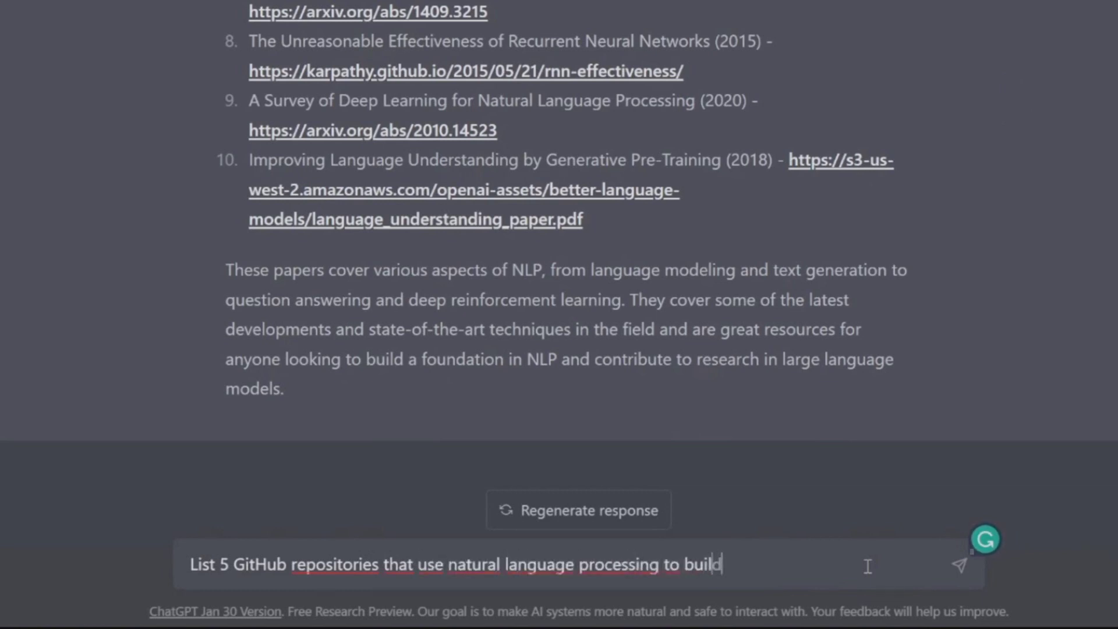
type(" chatbots? Find easy to ")
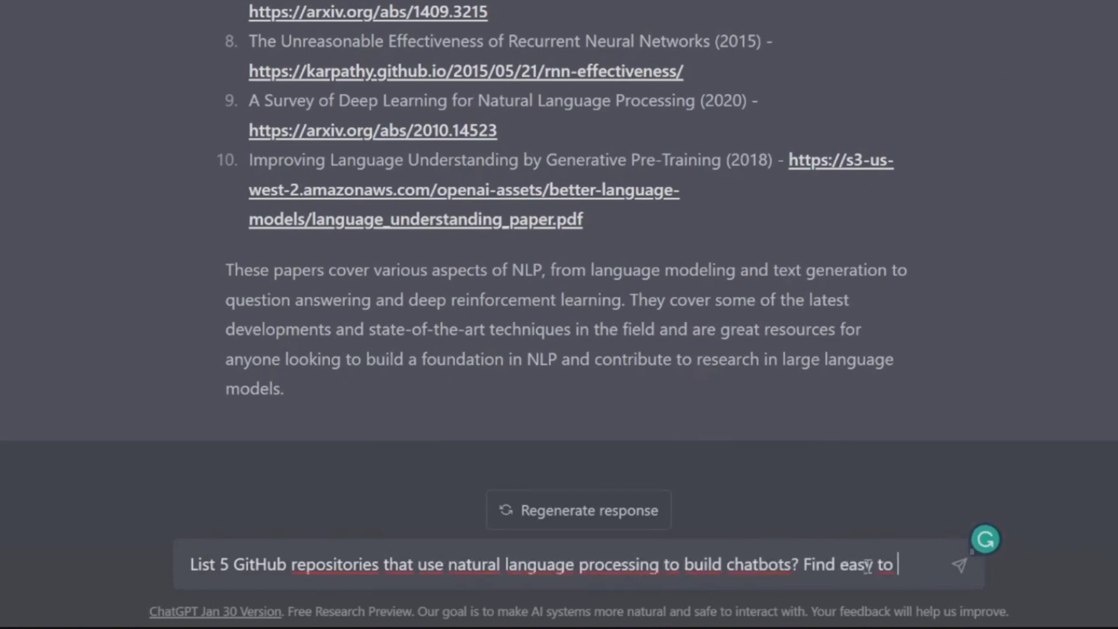
type("follow and well-document repositories that")
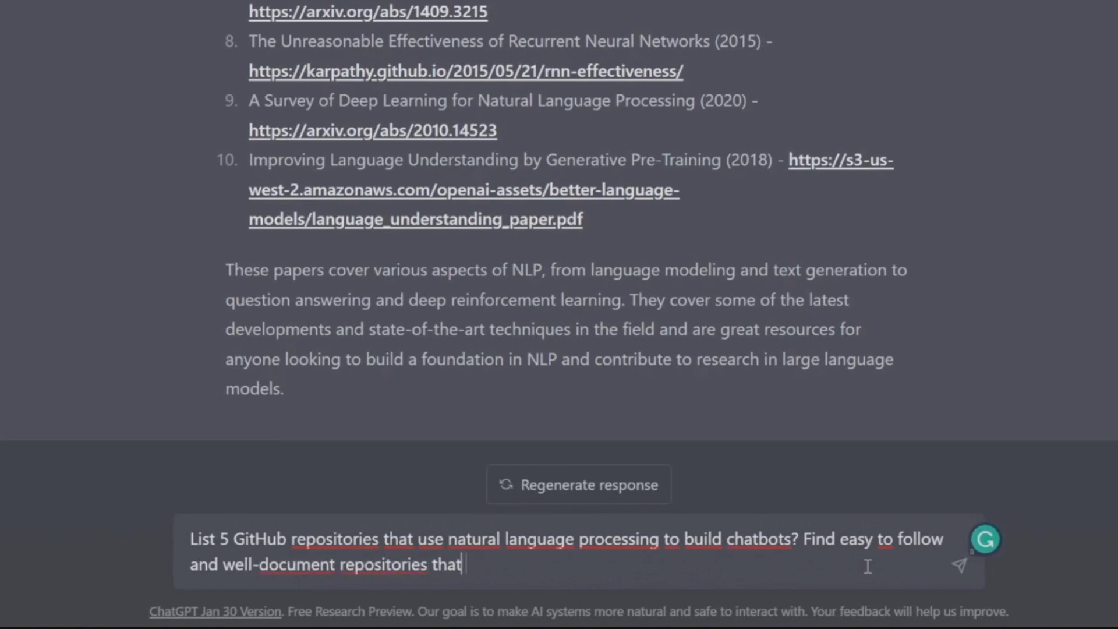
type(" I can start using a")
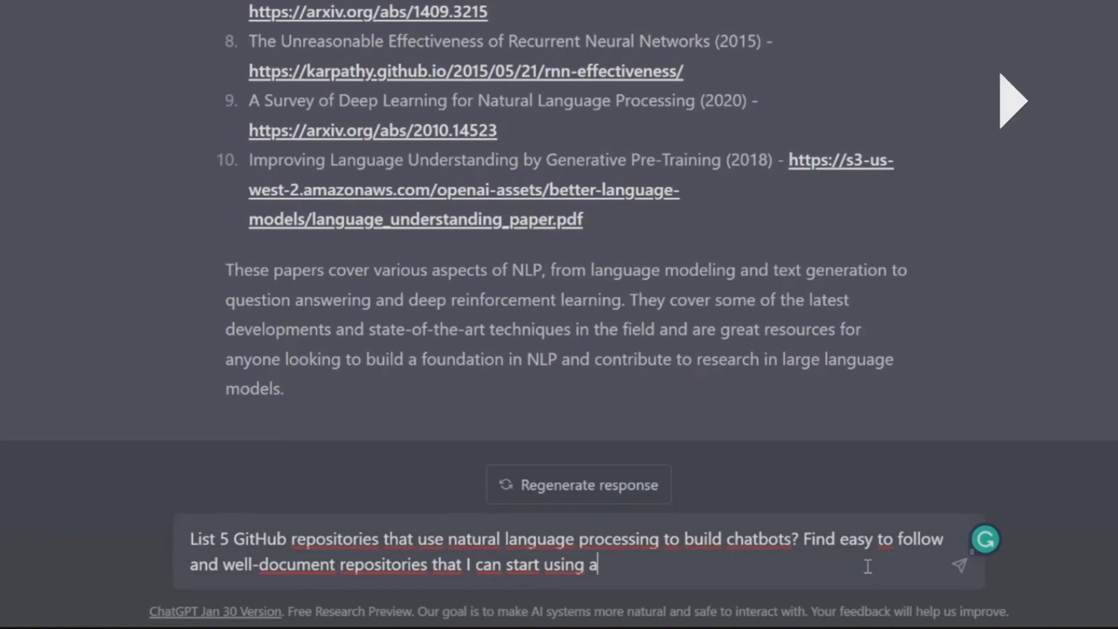
Step: Finish the GitHub chatbot prompt, asking for repos easy for machine-learning beginners, and send it
type("nd contributing to as a beginner in machine learning.")
key("Return")
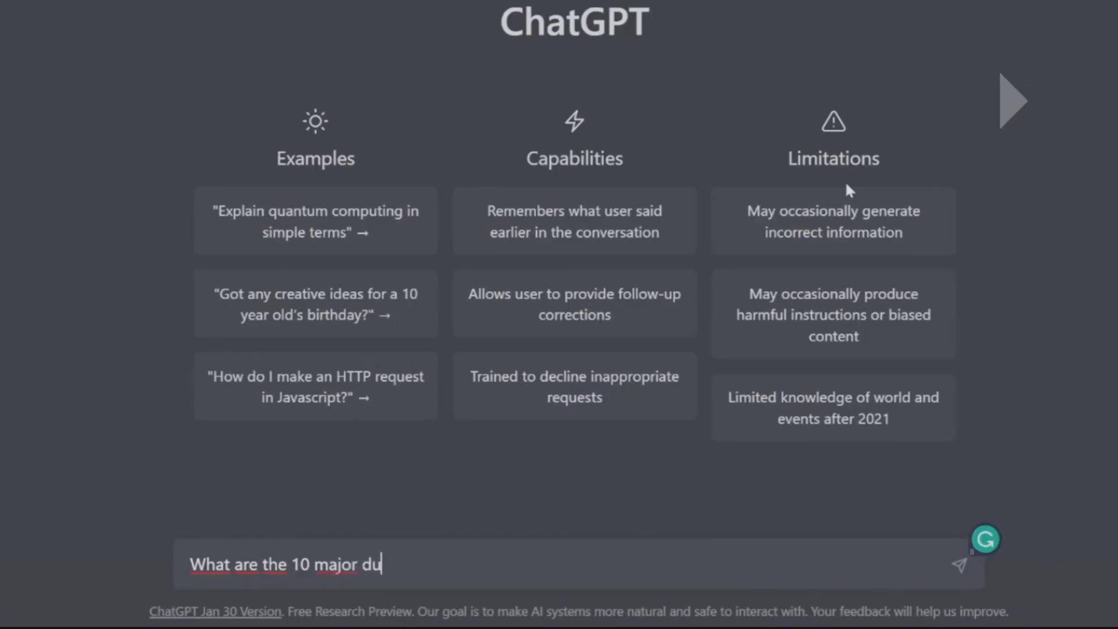
Step: Ask for the 10 major sub-fields in robotics, then the 10 in artificial intelligence
key("BackSpace")
key("BackSpace")
type("sub-fields in robotics ?")
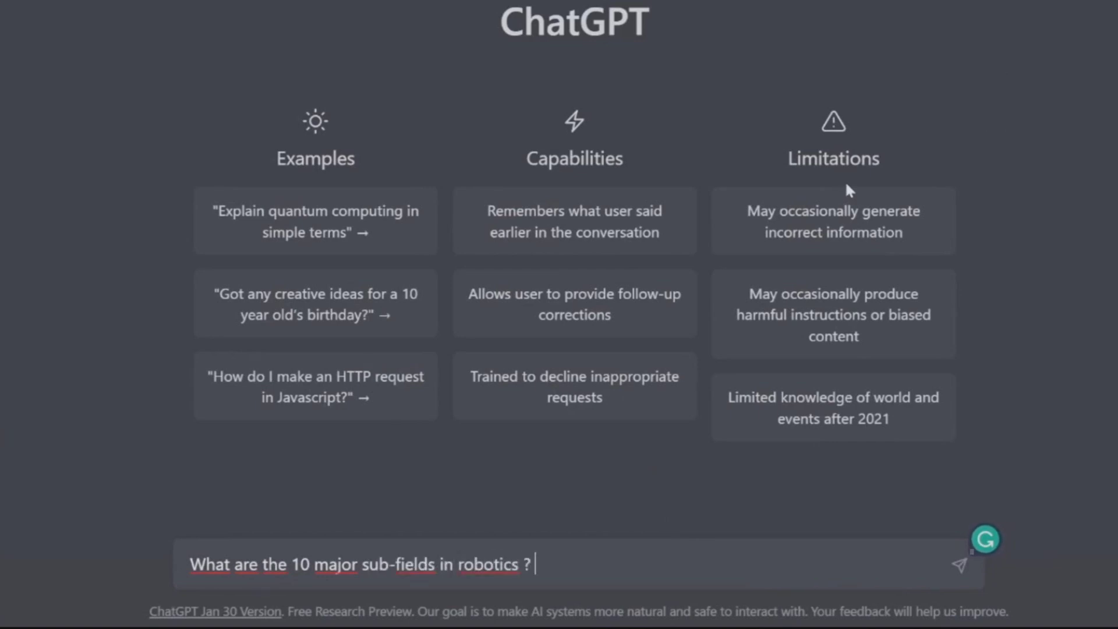
key("Return")
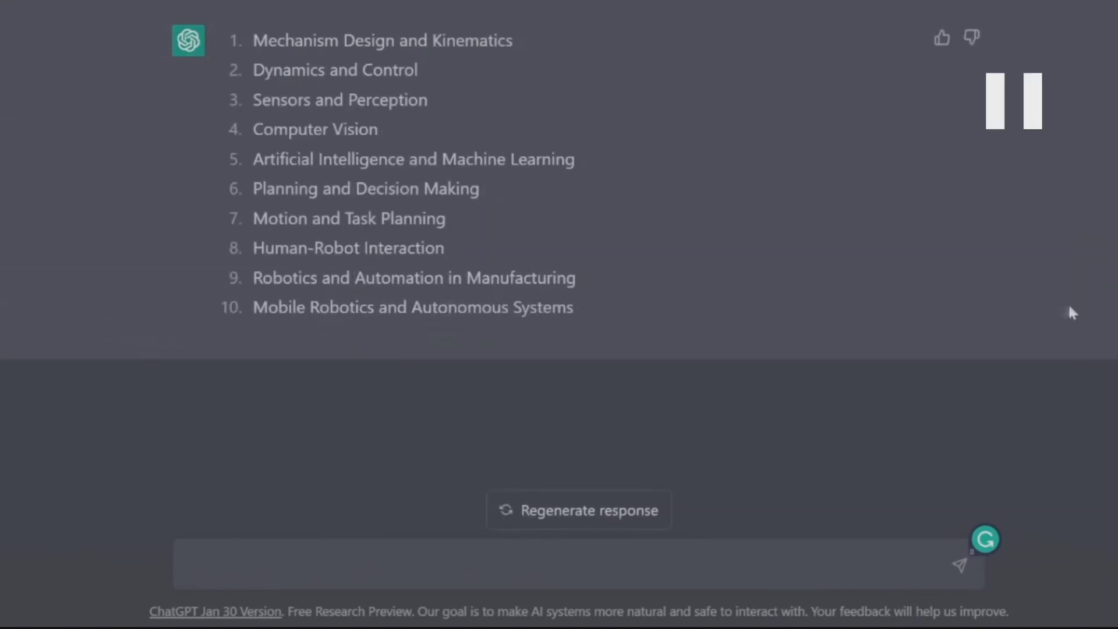
type("What are the 10 major sub-fields in artificial intelligence?")
key("Return")
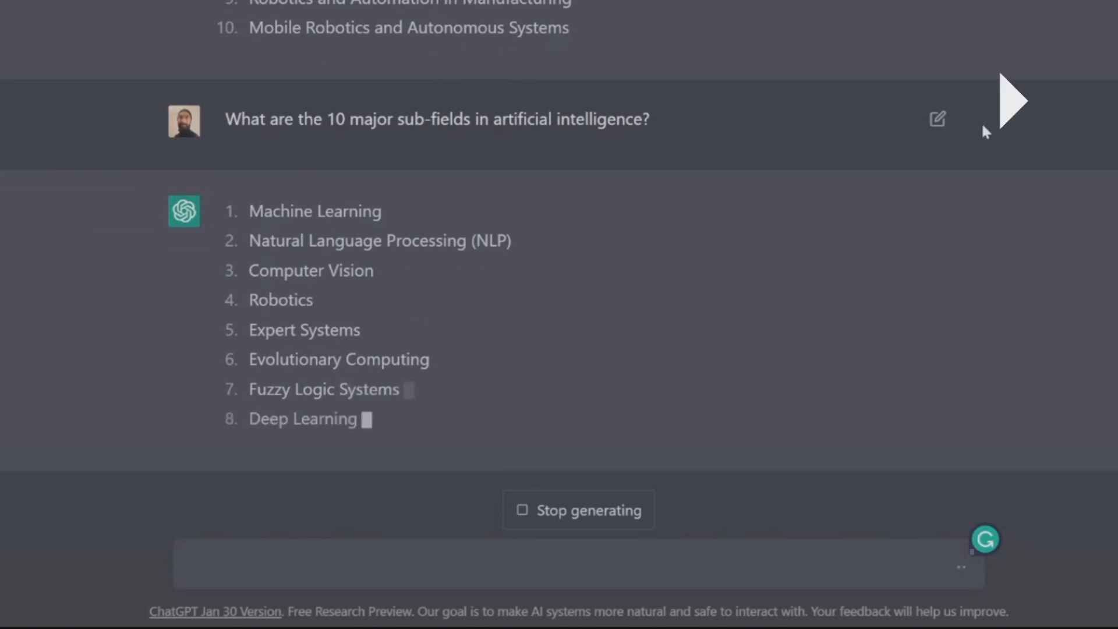
Step: Ask how to choose a robotics or AI career sub-field, then request a step-by-step plan to find a niche
type("How do I choose a sub-field ")
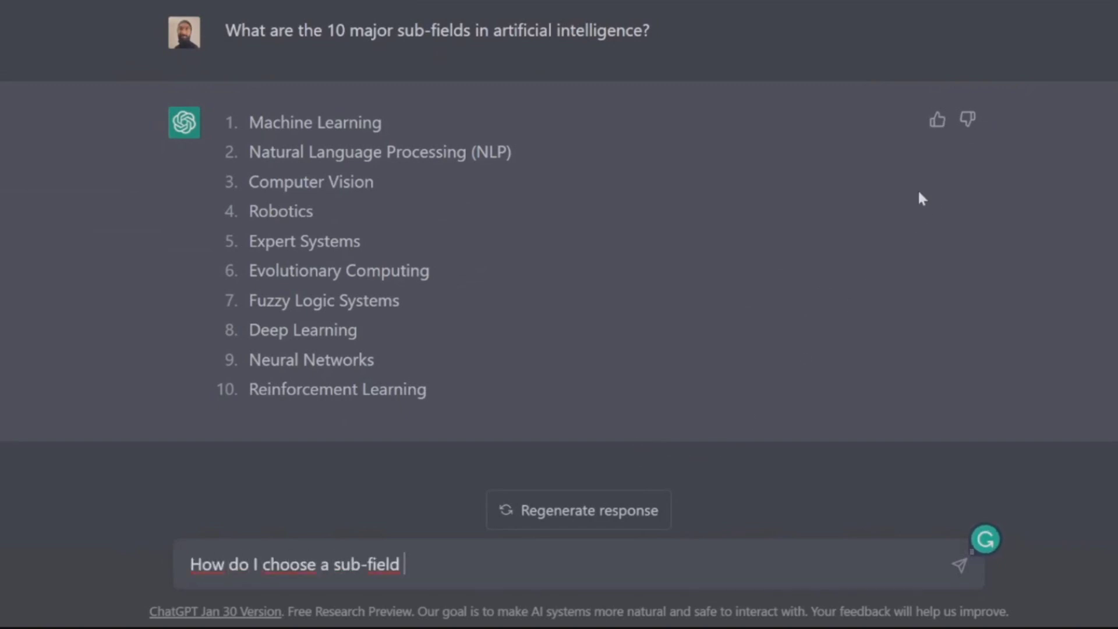
type("from all of the sub-domains of robotics")
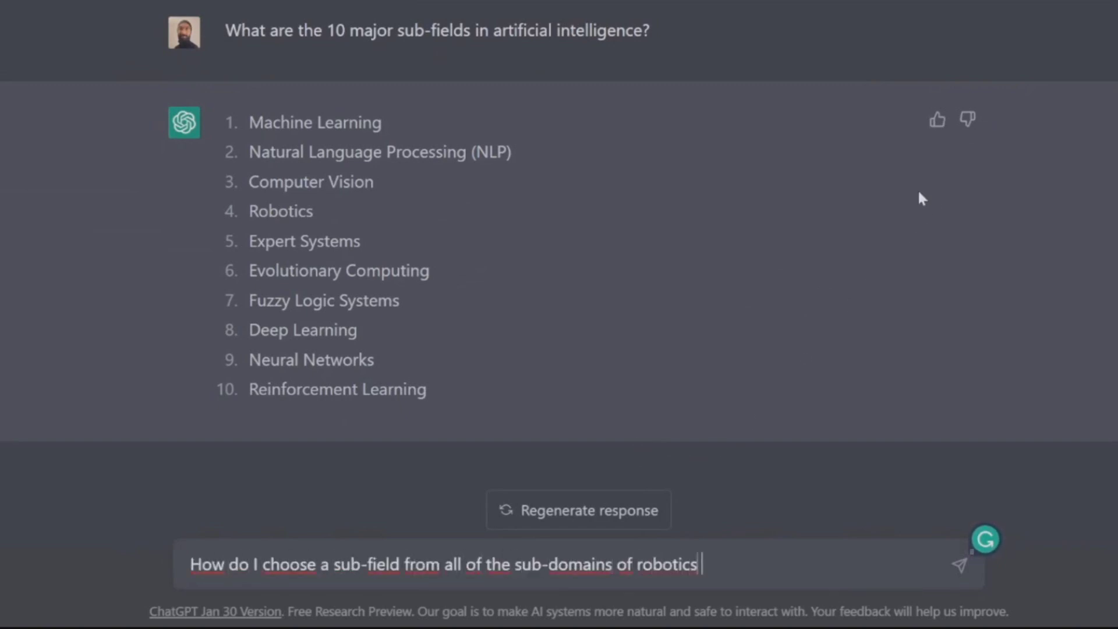
type(" and A.I. as a career direction?")
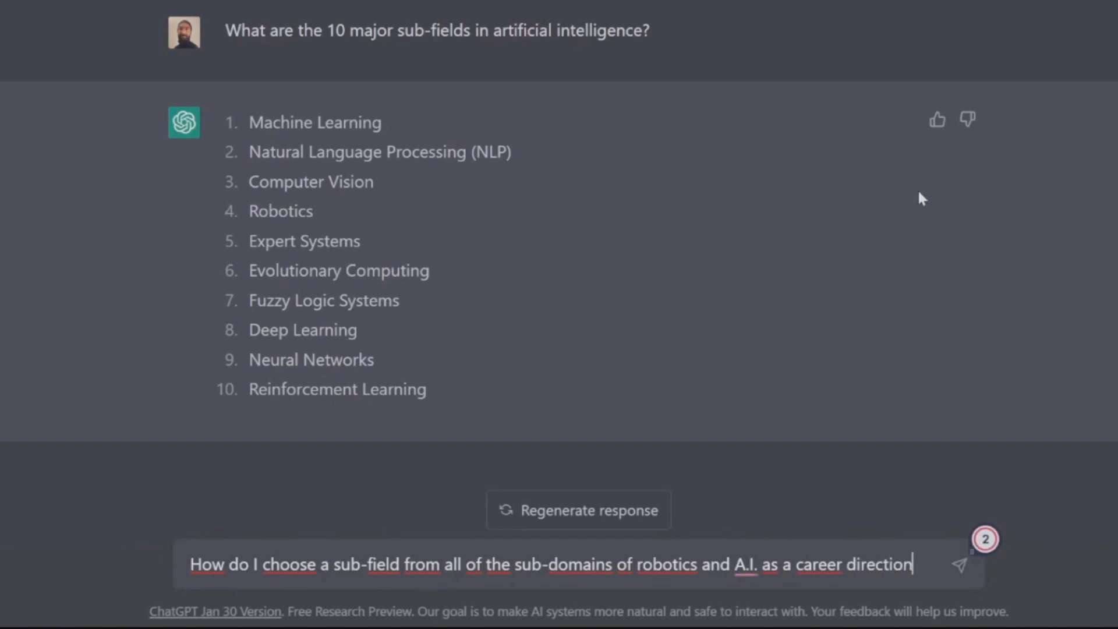
key("Return")
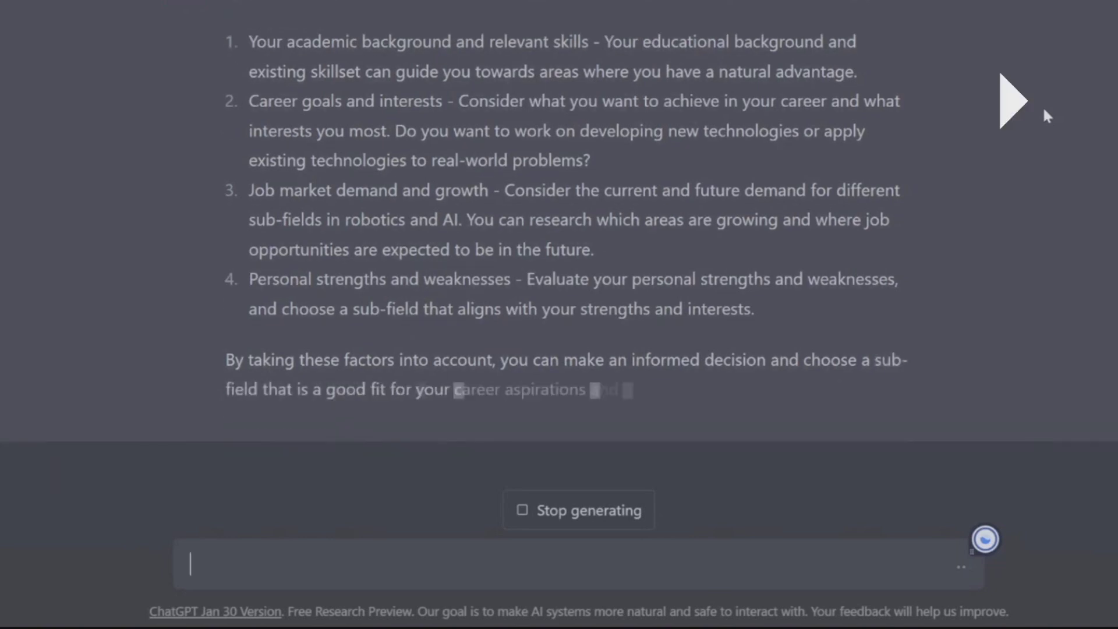
type("Lay out a step-by-step process that I")
key("ctrl+Left")
key("ctrl+Left")
key("ctrl+Left")
type("step-by-step")
key("End")
type("csan")
key("BackSpace")
key("BackSpace")
key("BackSpace")
type("an to find my niche?")
key("Return")
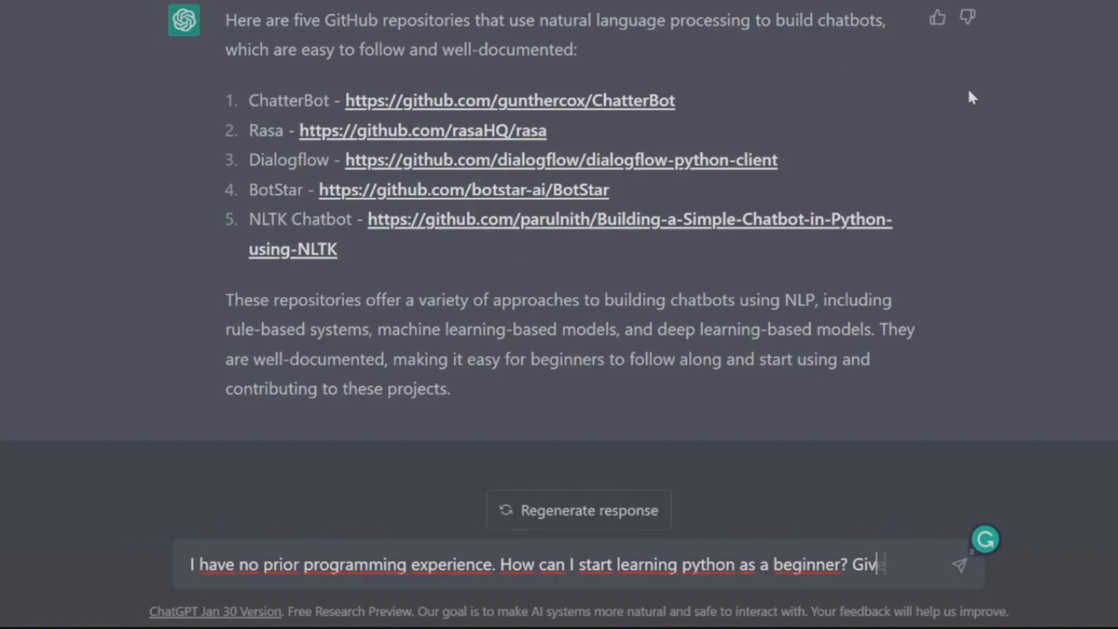
Step: Finish the beginner Python question with 'Give me a step-by-step process.' and send it
type("e me a st")
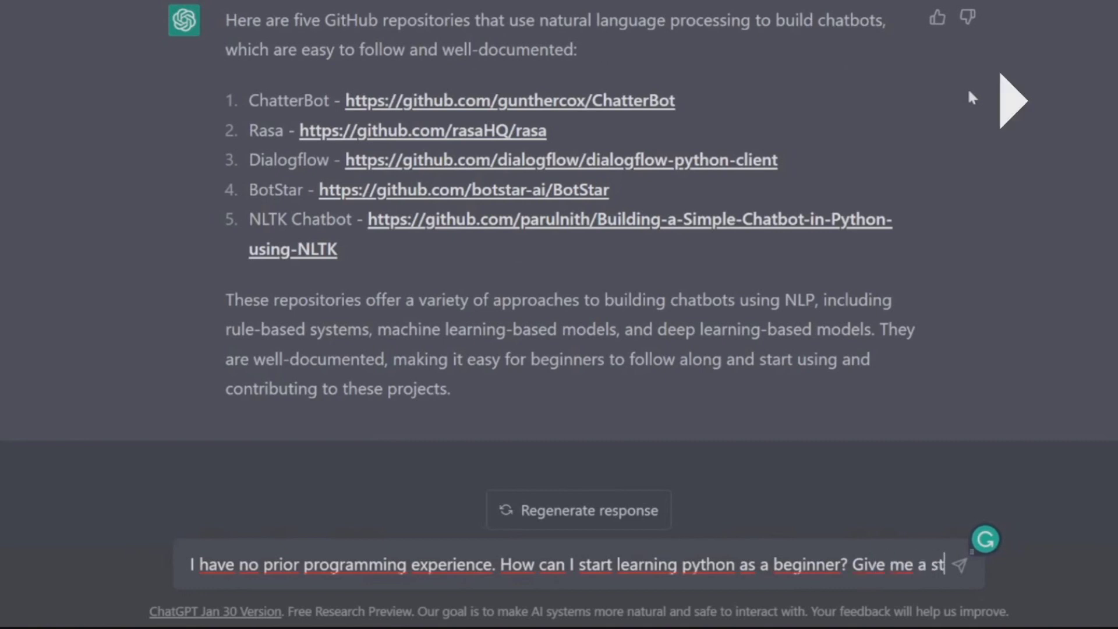
type("ep-by-step process.")
key("Return")
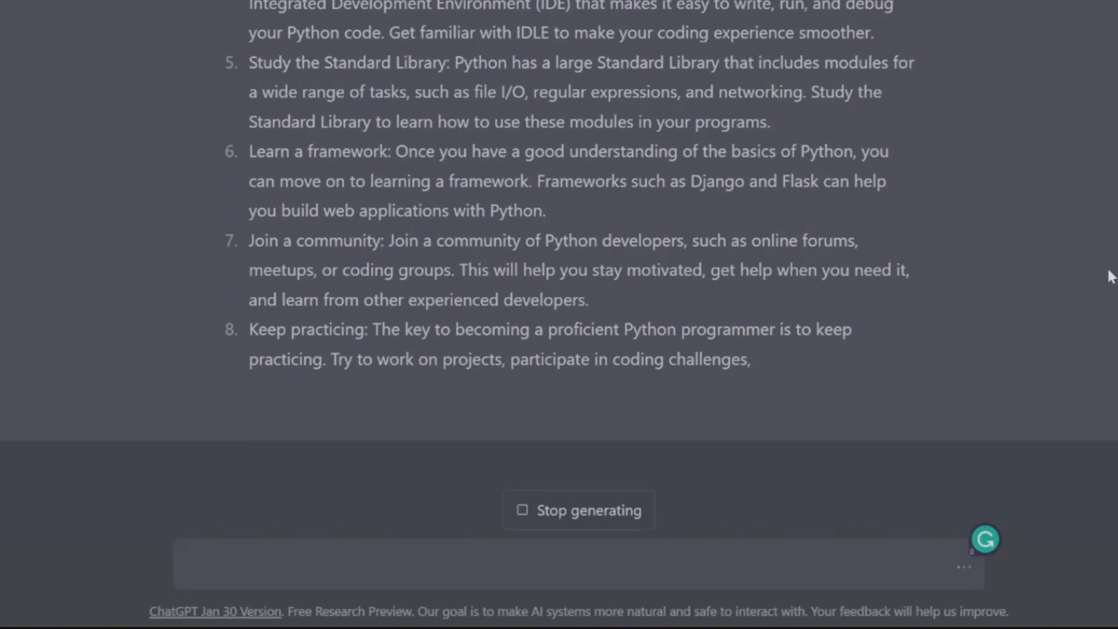
Step: Ask for beginner-friendly Python project ideas now that Python is installed
type("I have installed python and I am looking for some beginner-friendly projects to get some hands-")
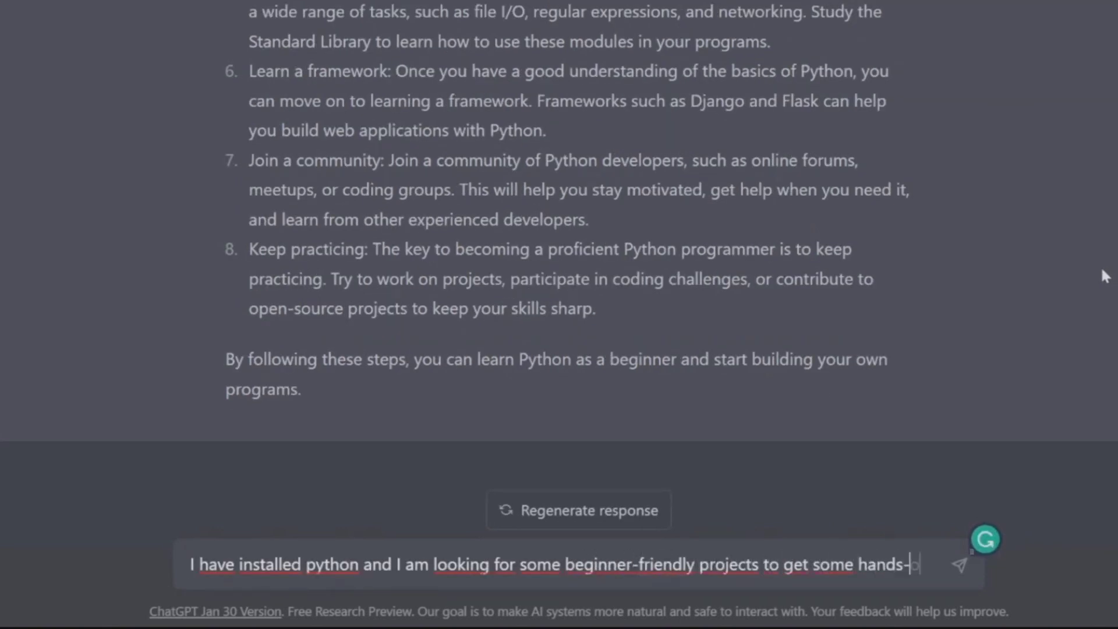
type("on experience. Please sugges")
type("t 5 such projects.")
key("Return")
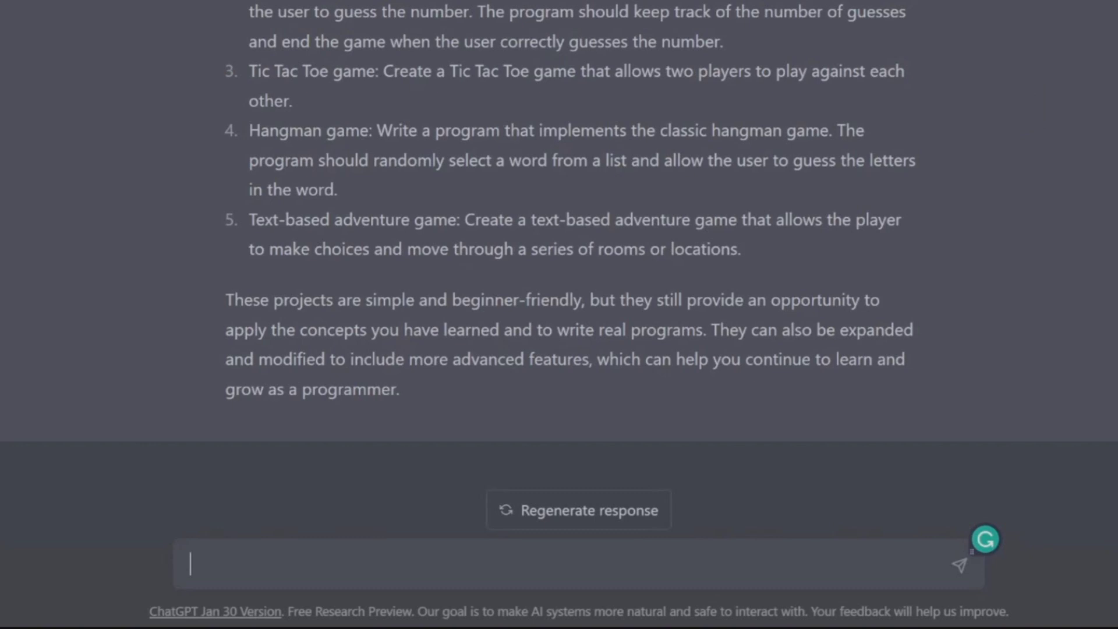
Step: Ask which steps to follow to build a basic calculator in Python
type("I want to build a basic calcul")
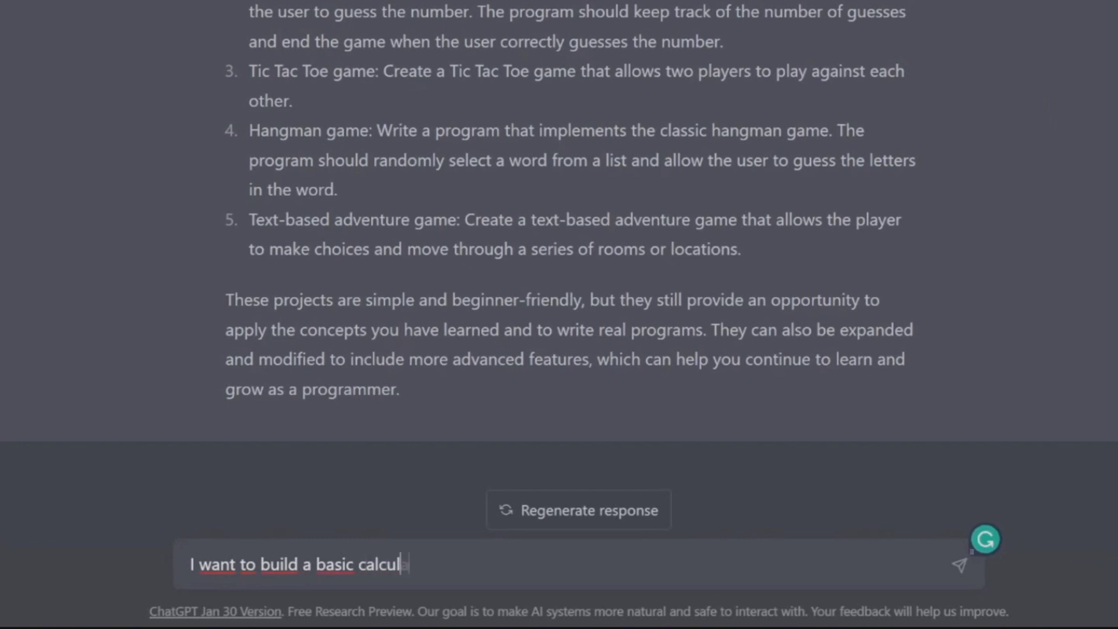
type("ator using python. What are the steps I should follow?")
key("Return")
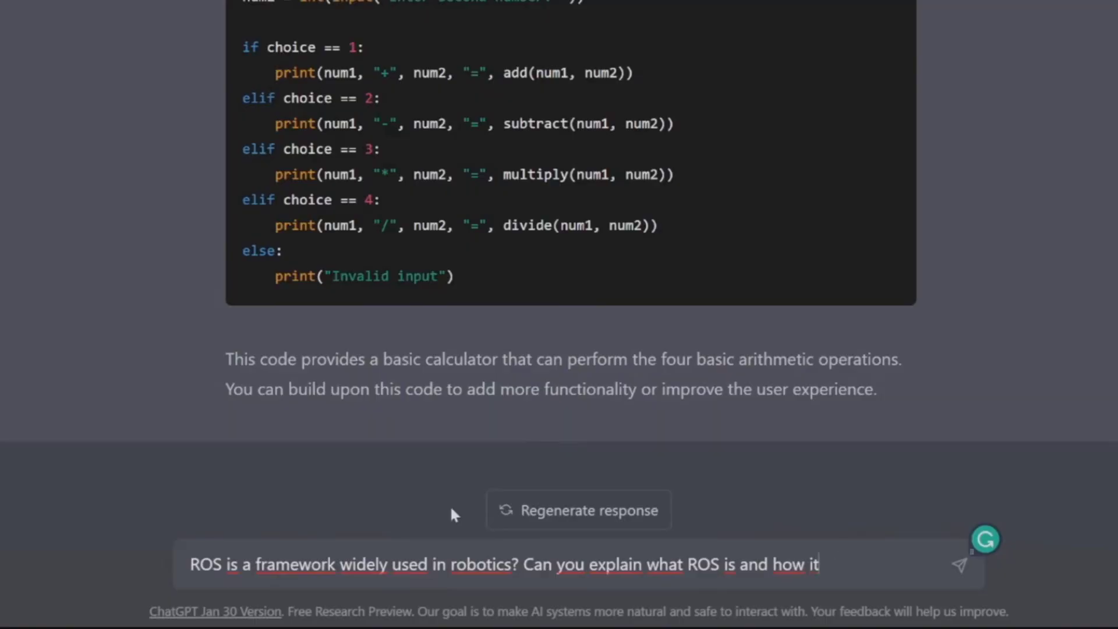
Step: Send the question asking why ROS is useful in the industry, then start a new prompt with 'Name'
type("is useful in the industry?")
key("Return")
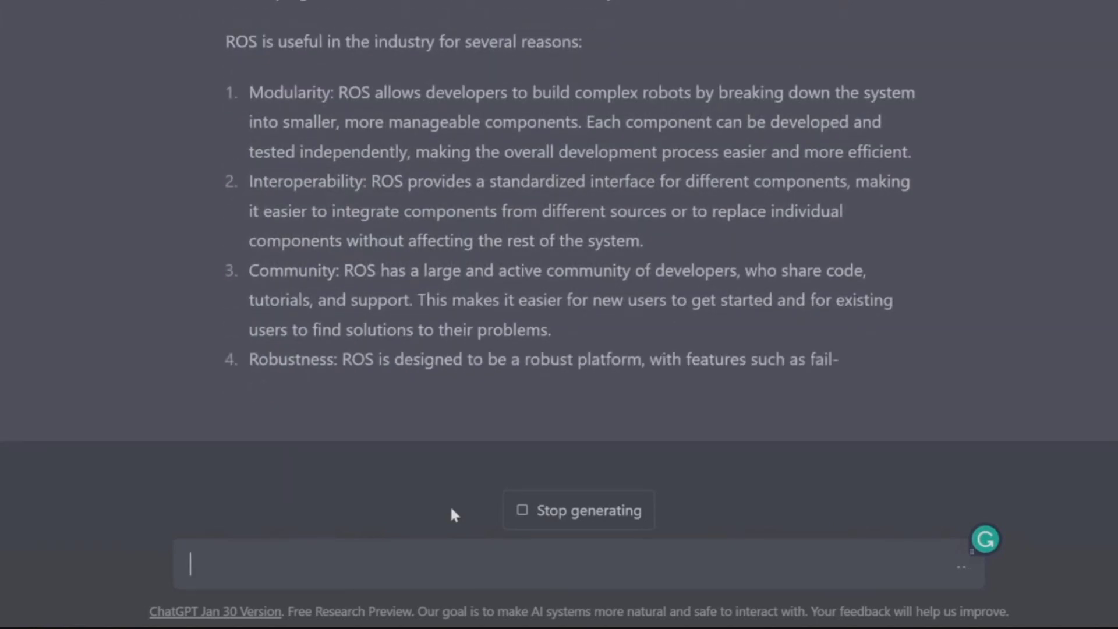
type("Name")
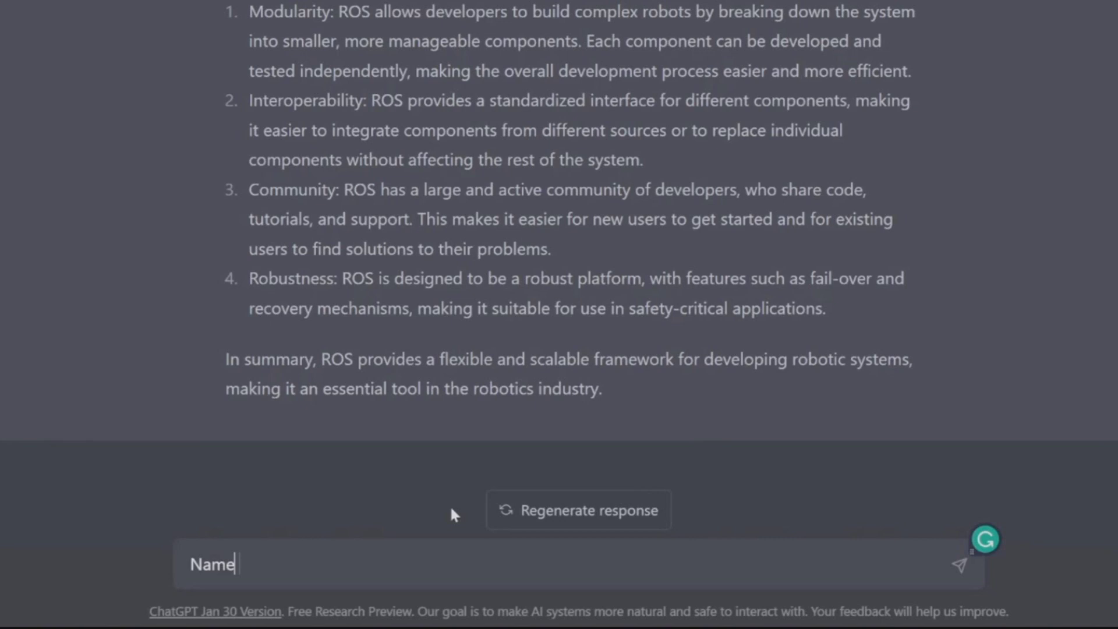
Step: Replace the draft with a request for 5 project-based beginner ROS books and best ways to learn ROS
key("BackSpace")
key("BackSpace")
key("BackSpace")
key("BackSpace")
type("List 5 ROS books ")
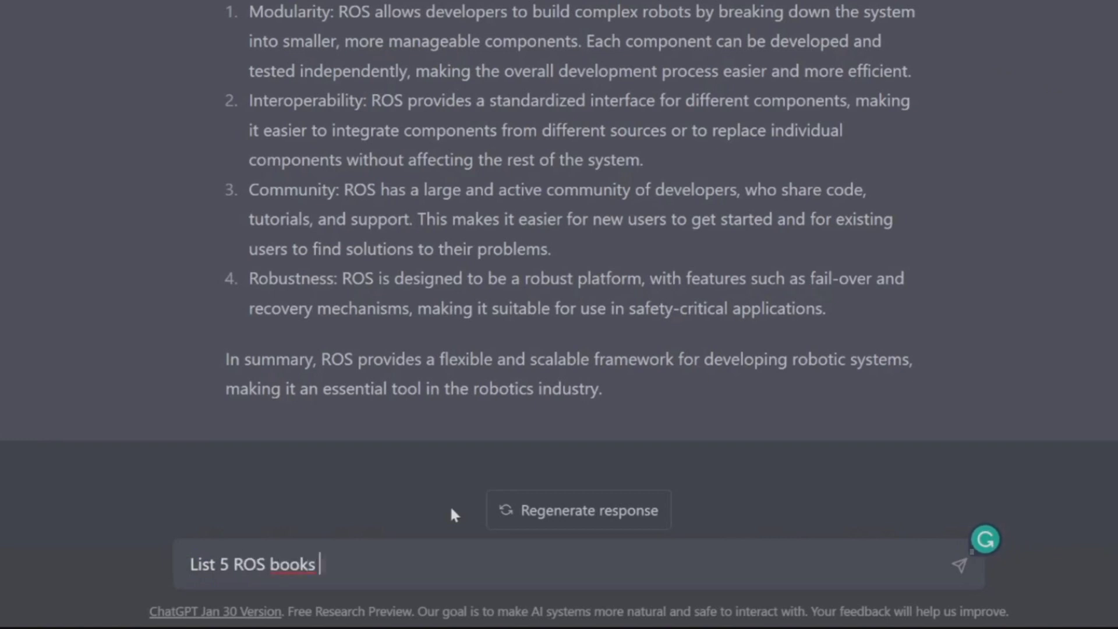
type("that follow a project-based framework and is spe")
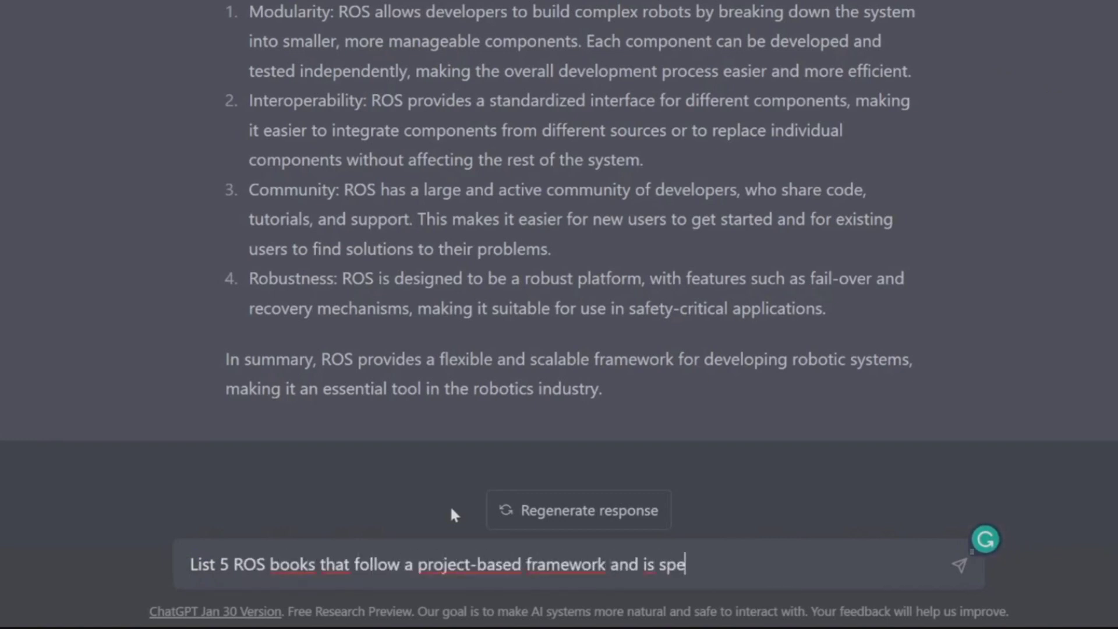
type("cifically targetted towards beginners. A")
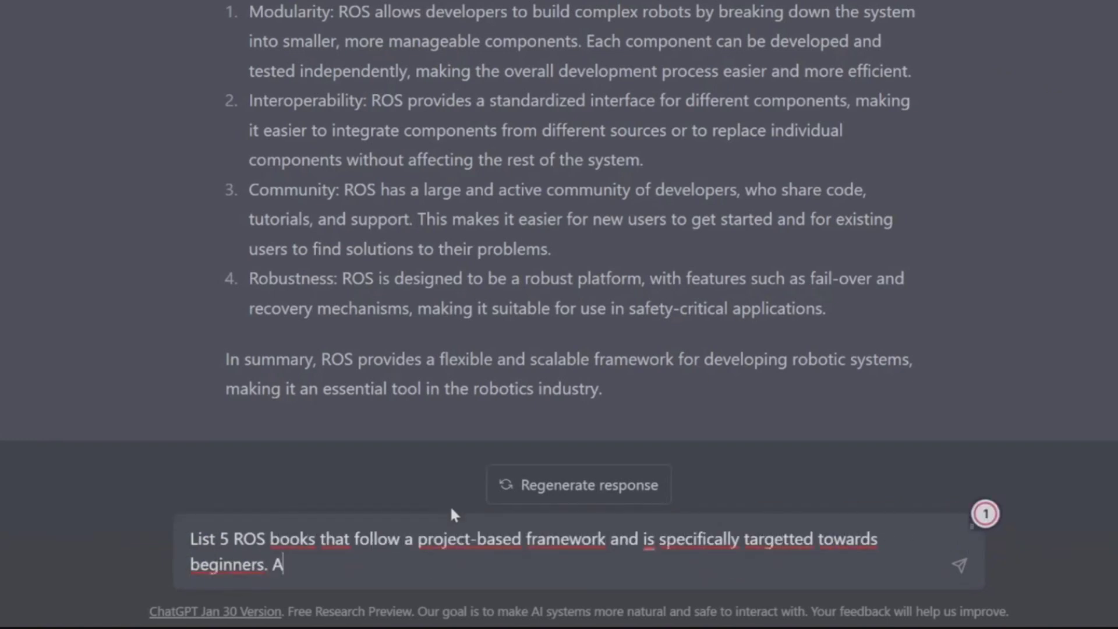
type("lso mention what are the best ways to learn ROS!")
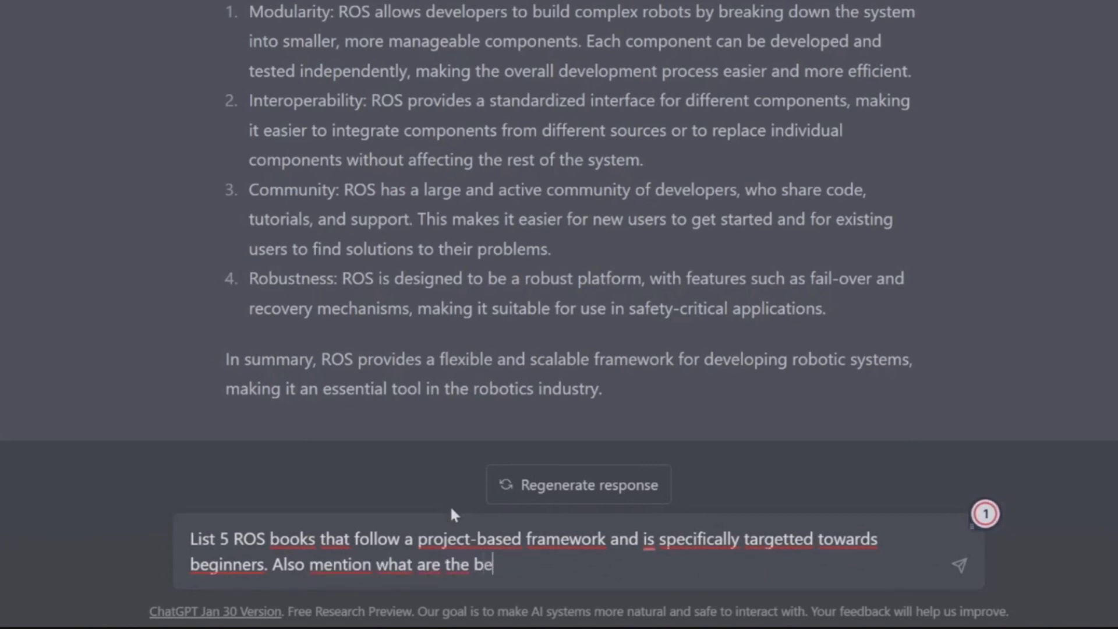
key("Return")
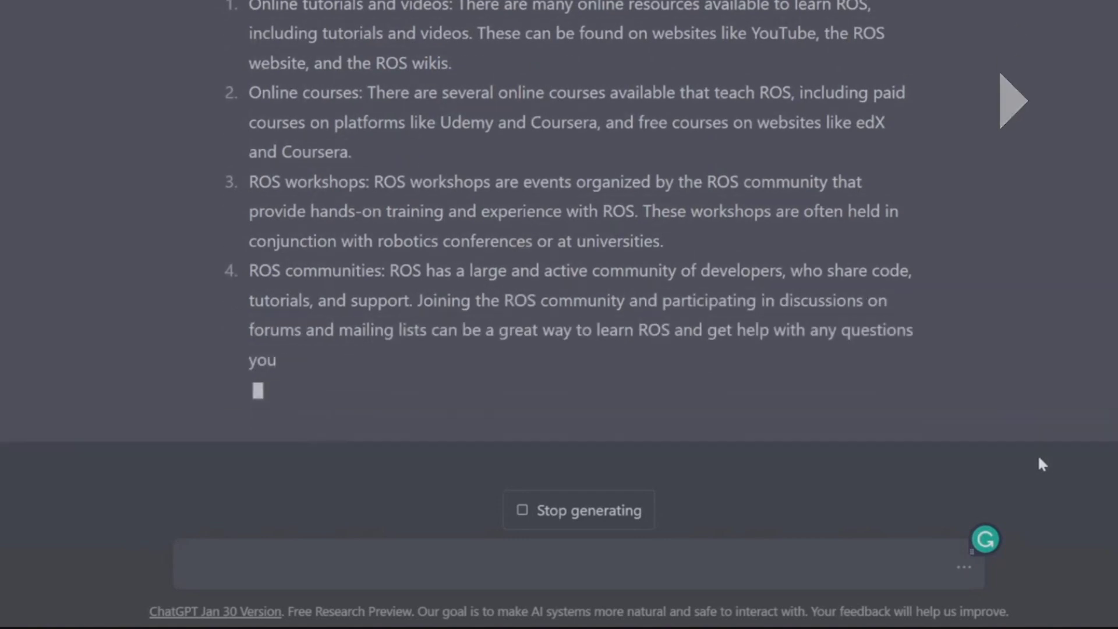
Step: Request an overview of fundamental ROS concepts with a demonstration, regenerating after the network error
type("Give ")
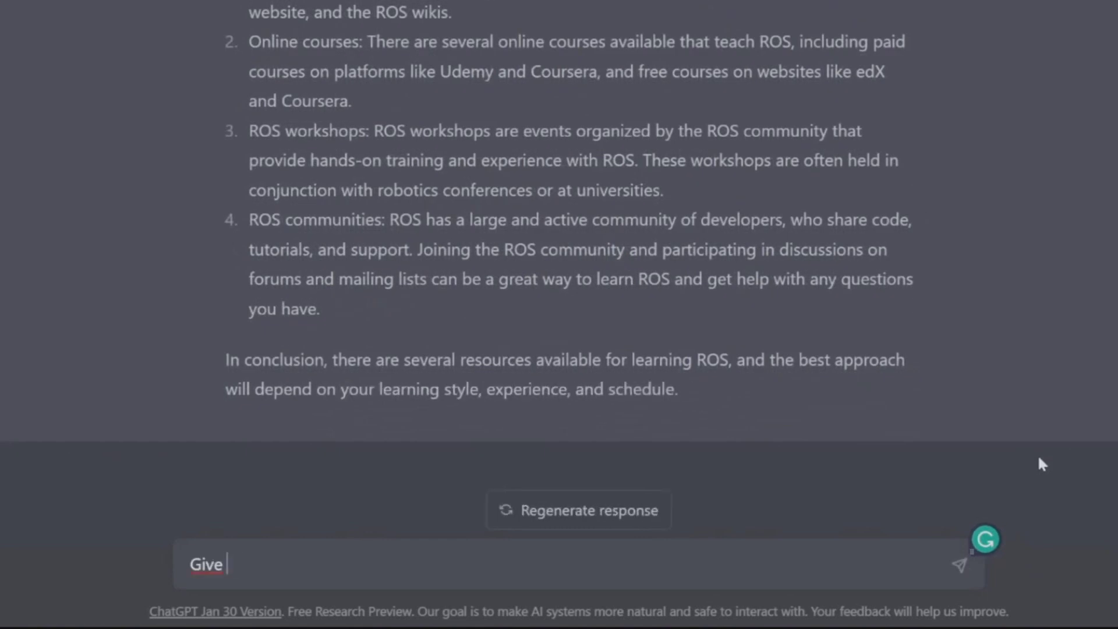
type("me an overview of the most fundamental co")
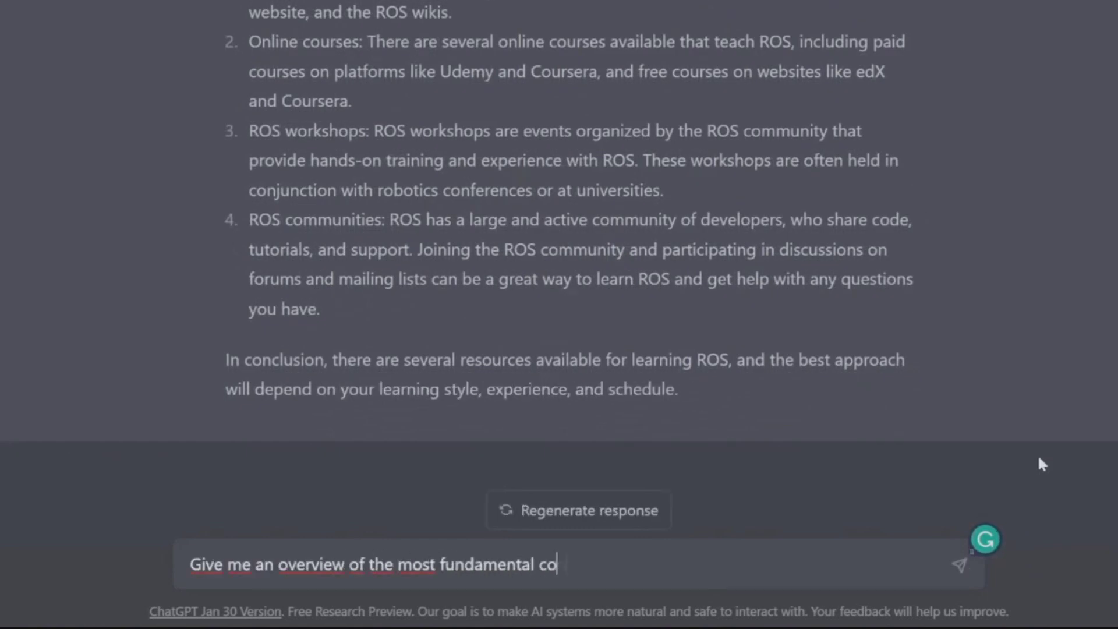
type("ncepts in ROS and give me a d")
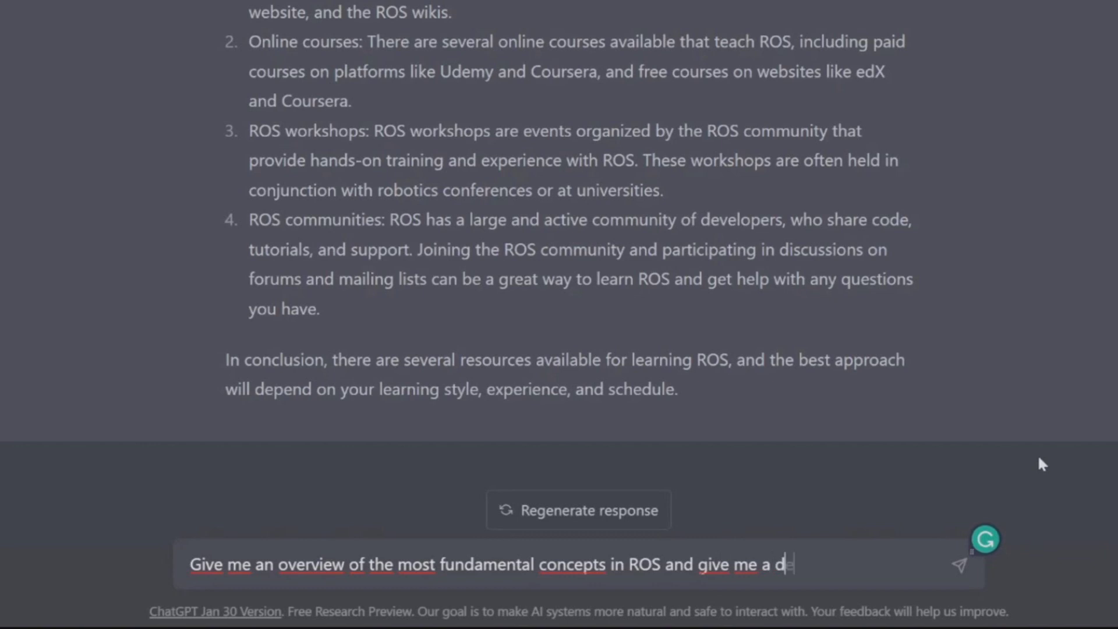
type("emonstration on how to use it.")
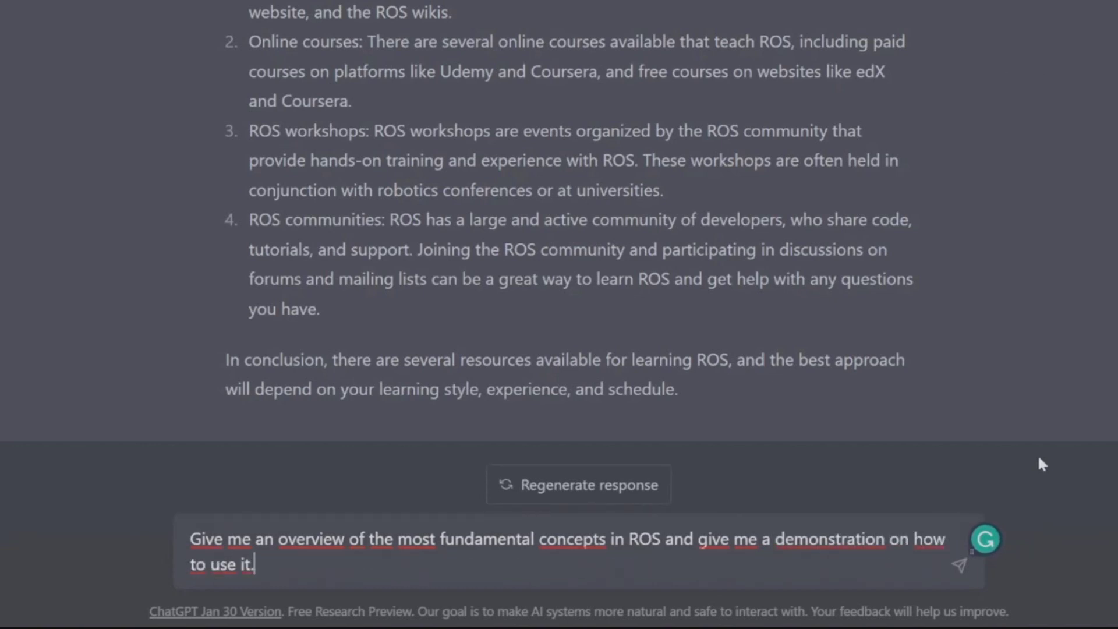
key("Return")
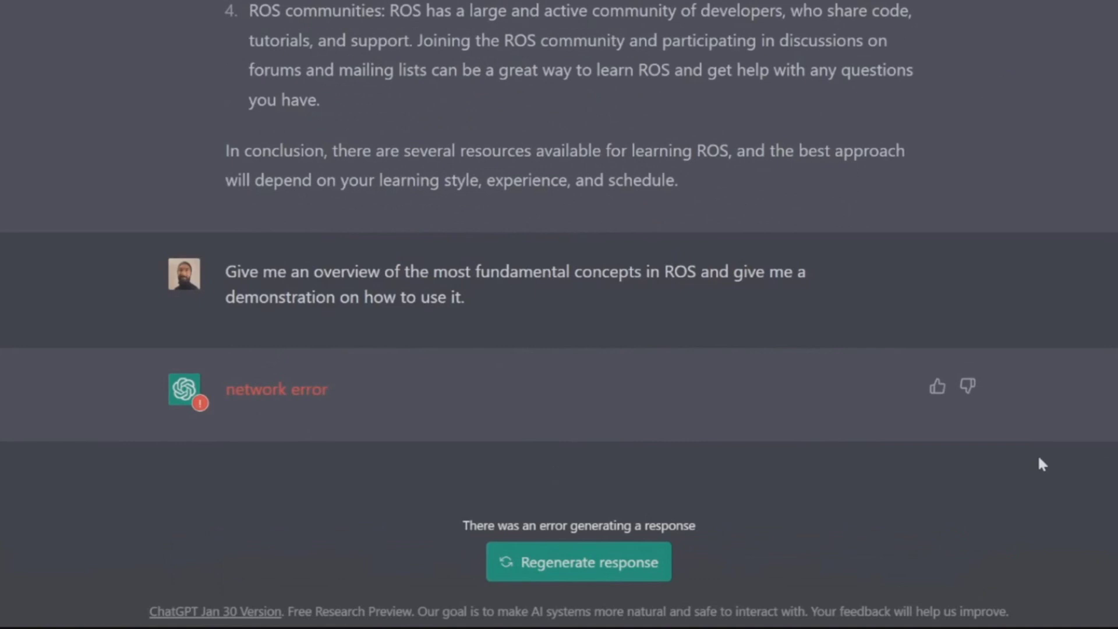
left_click(552, 560)
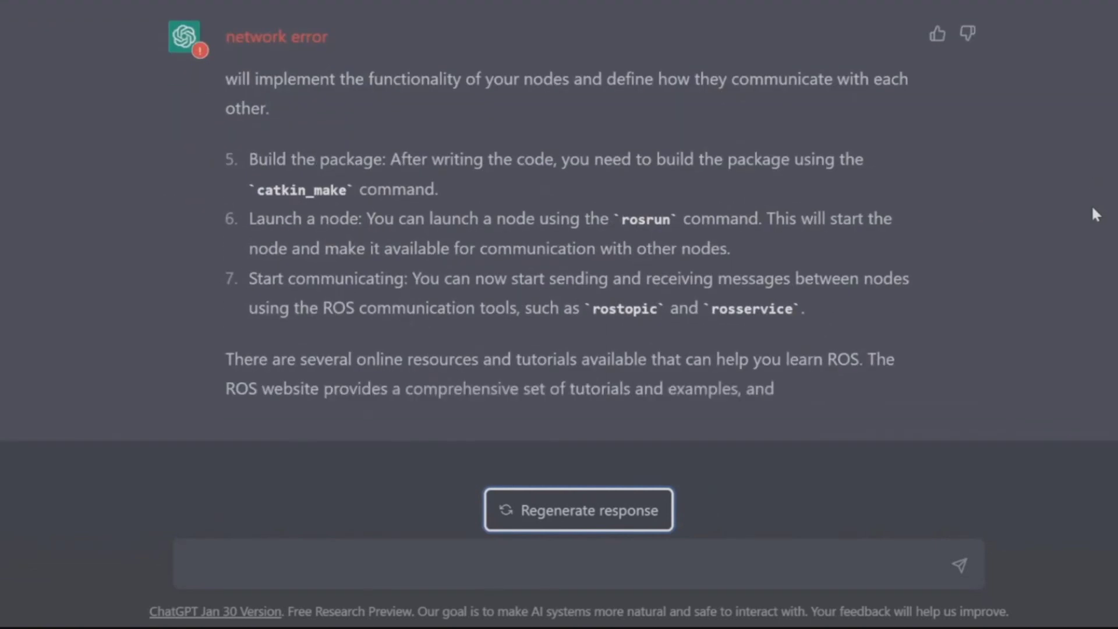
Step: Ask for a very simplistic case-study project explaining ROS fundamentals, with a practical implementation guide
left_click(672, 564)
type("Take a very simpli")
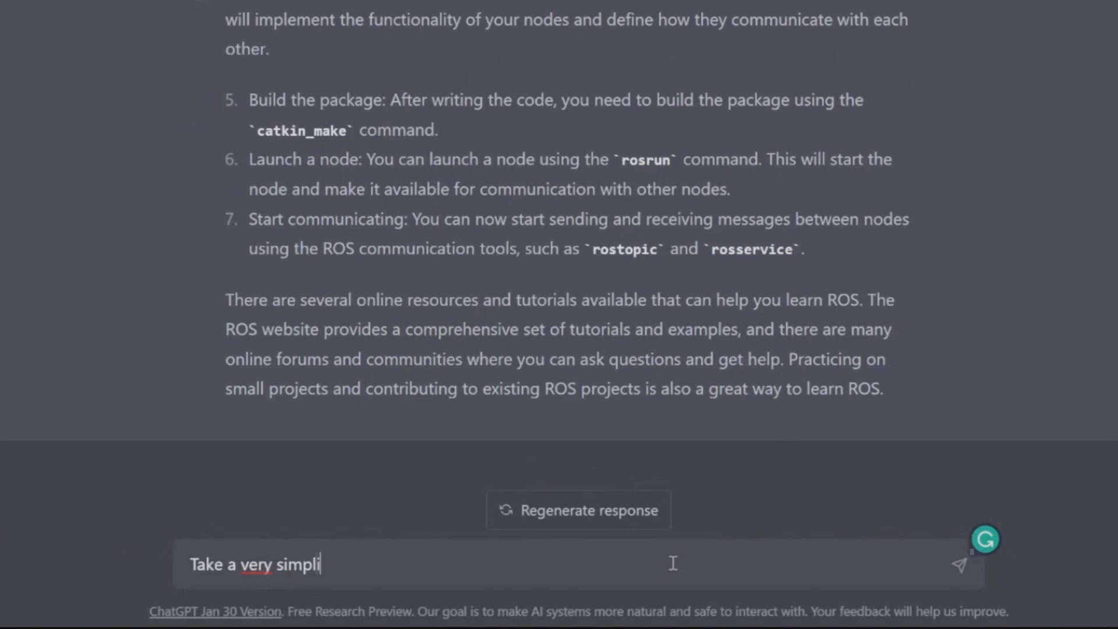
type("stic project as a case study to e")
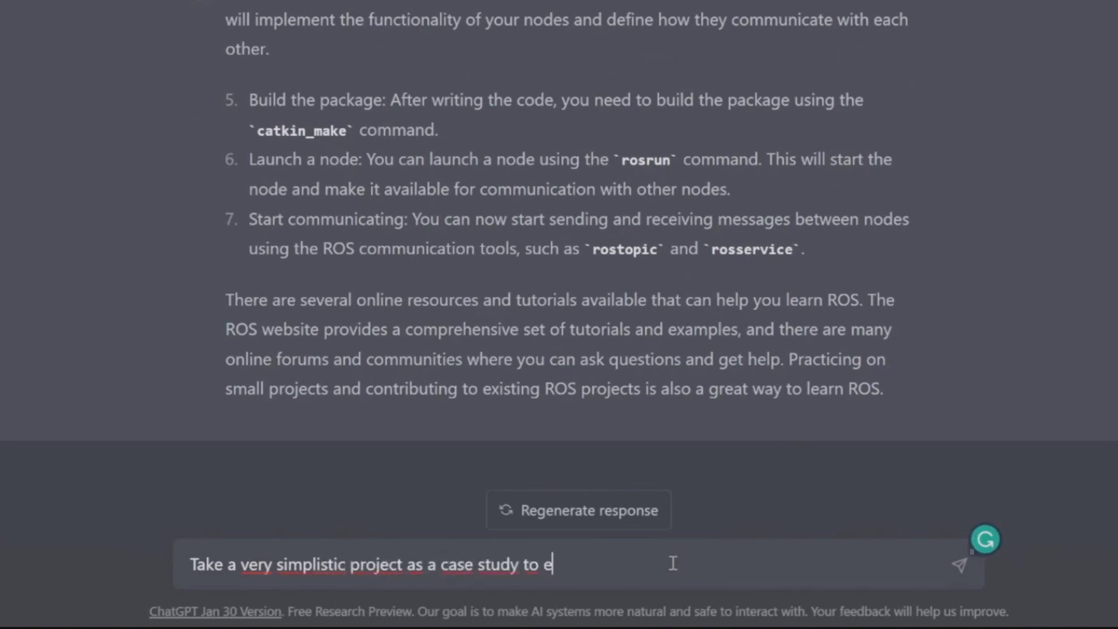
type("xplain the ROS fundamental c")
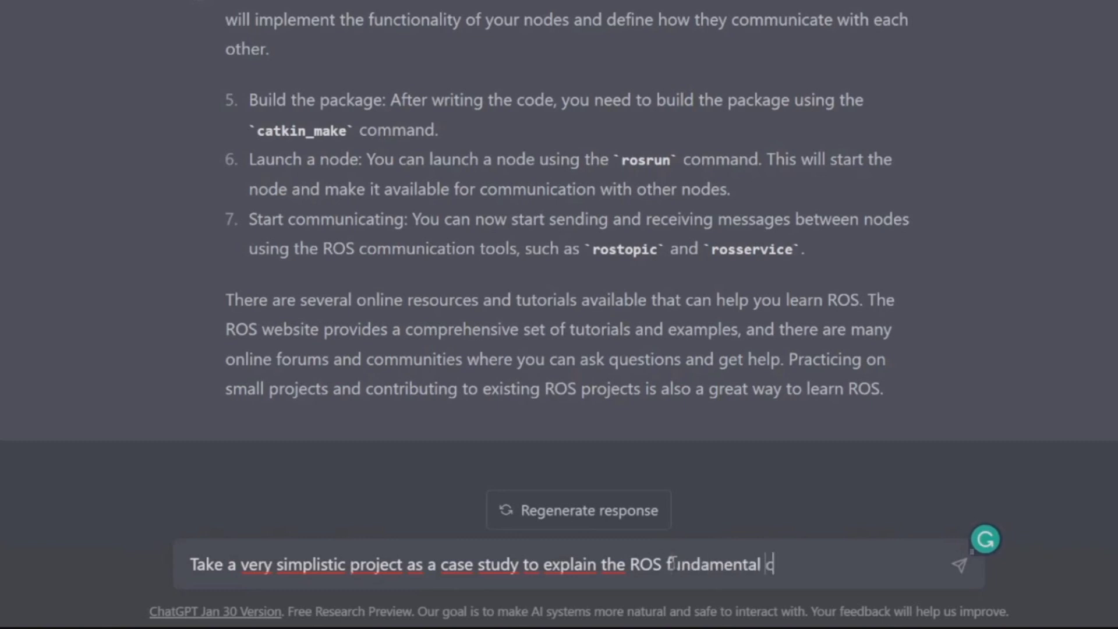
type("oncepts to me. I also want to use thes")
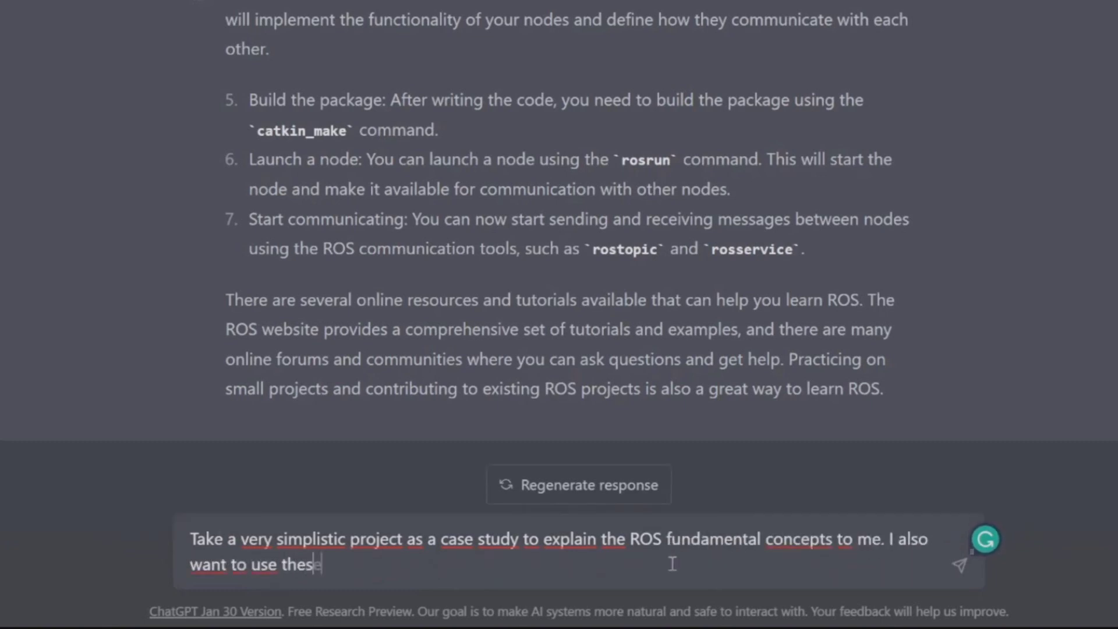
type("e concepts and")
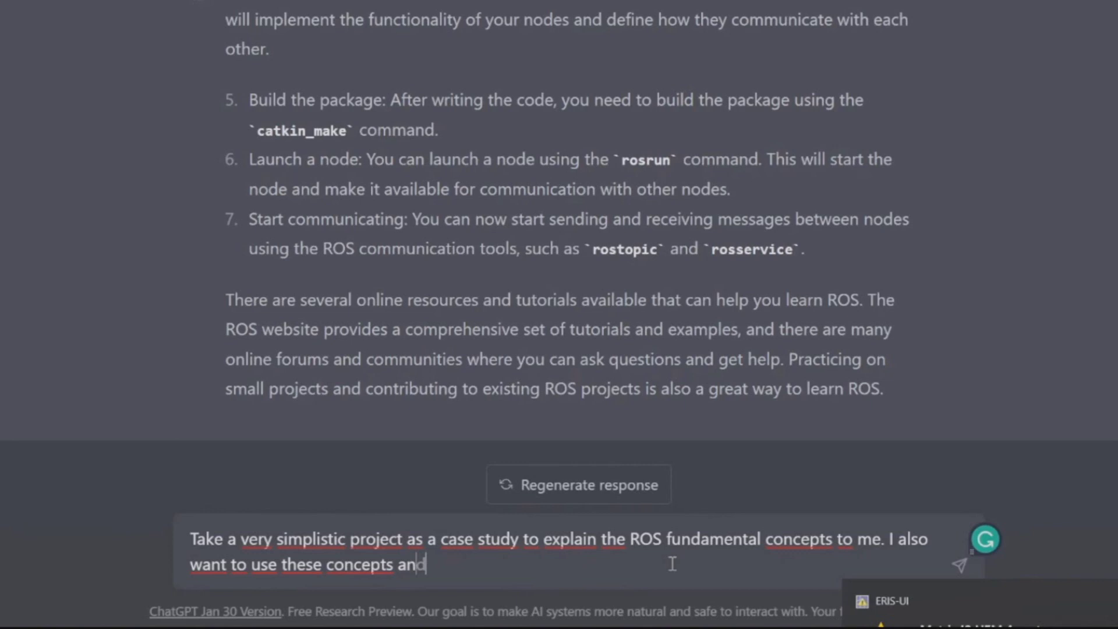
type("implement ")
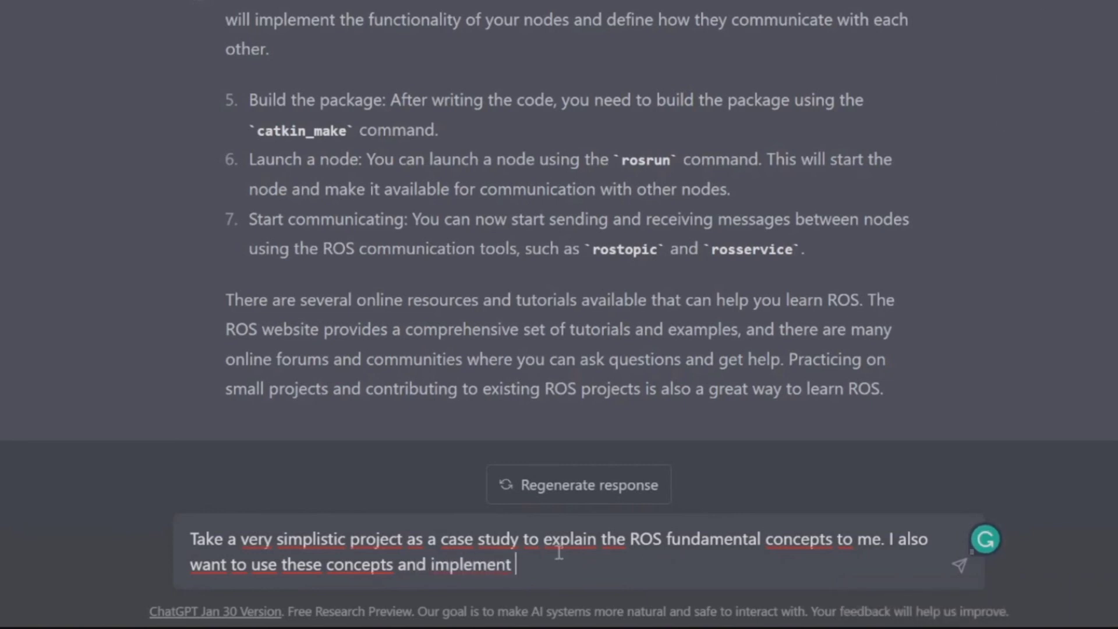
type("those. So, give me a practical guid")
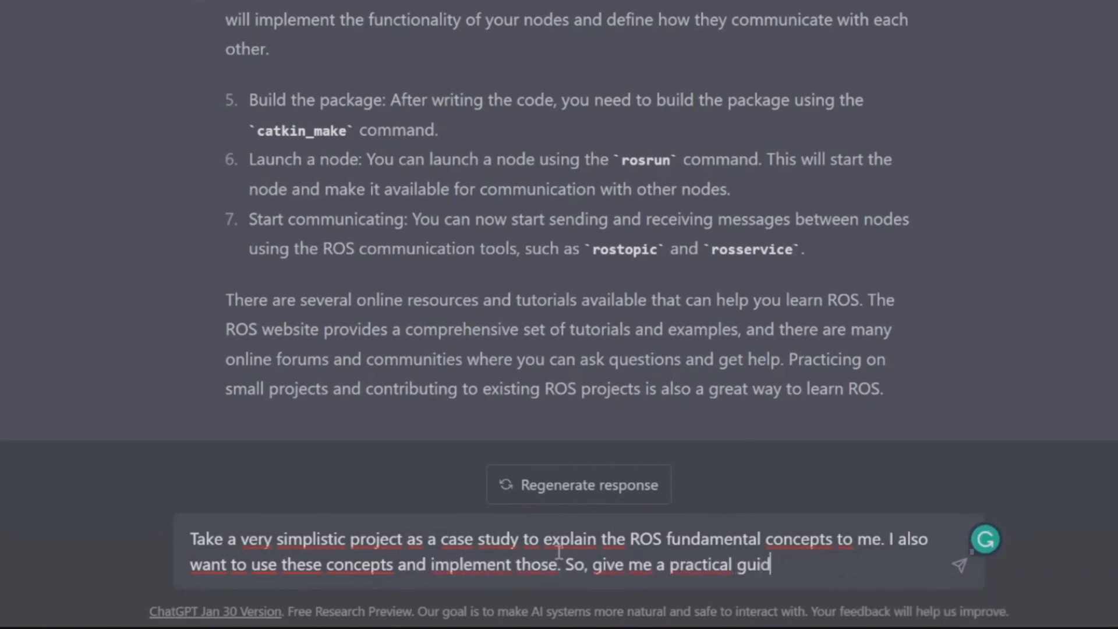
type("e.")
key("Return")
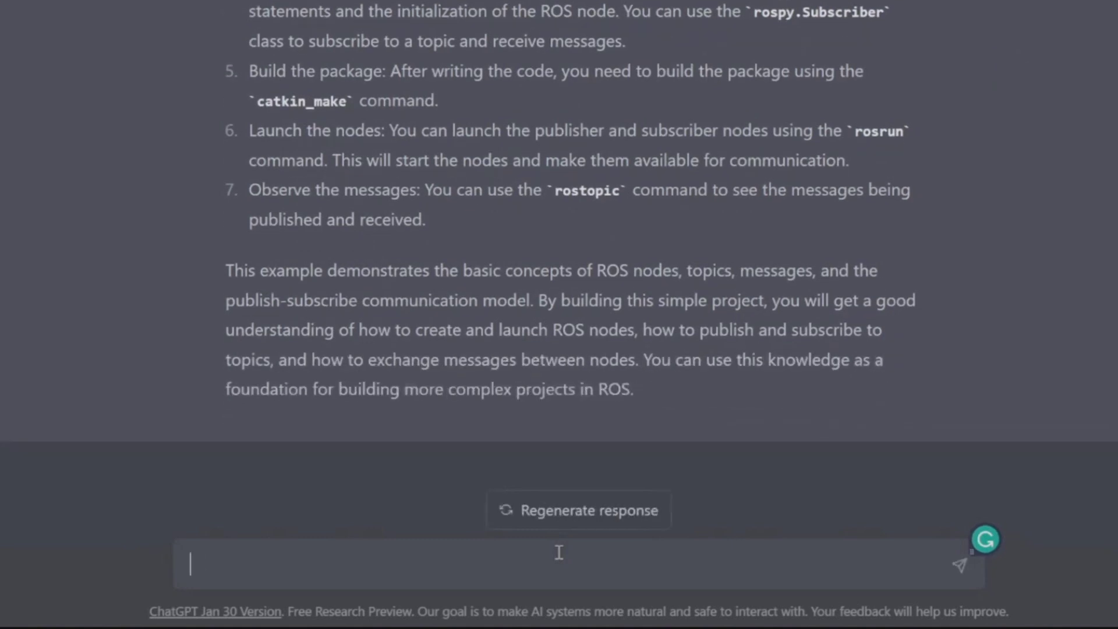
Step: Send 'Generate a python script for this project and explain each step.'
type("Generate a python scrip")
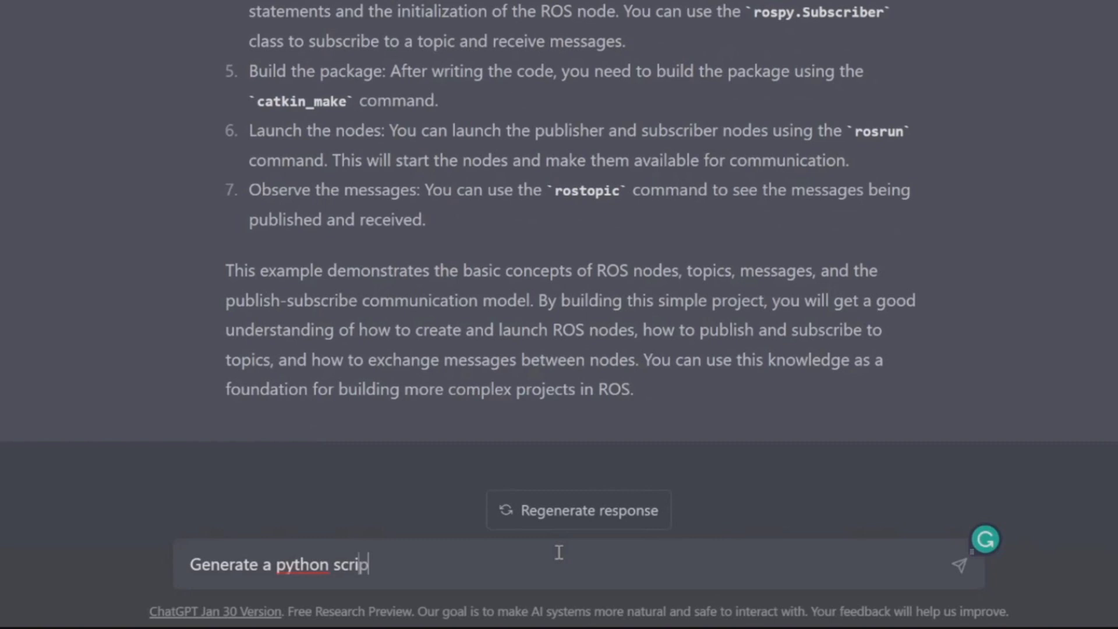
type("t for this project and explain each step.")
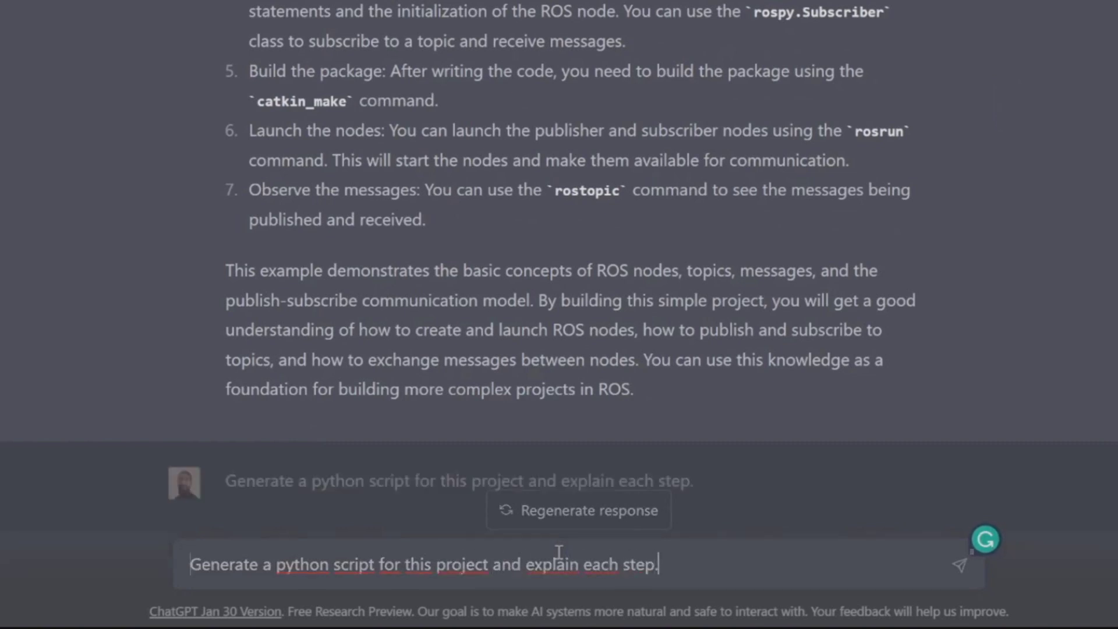
key("Return")
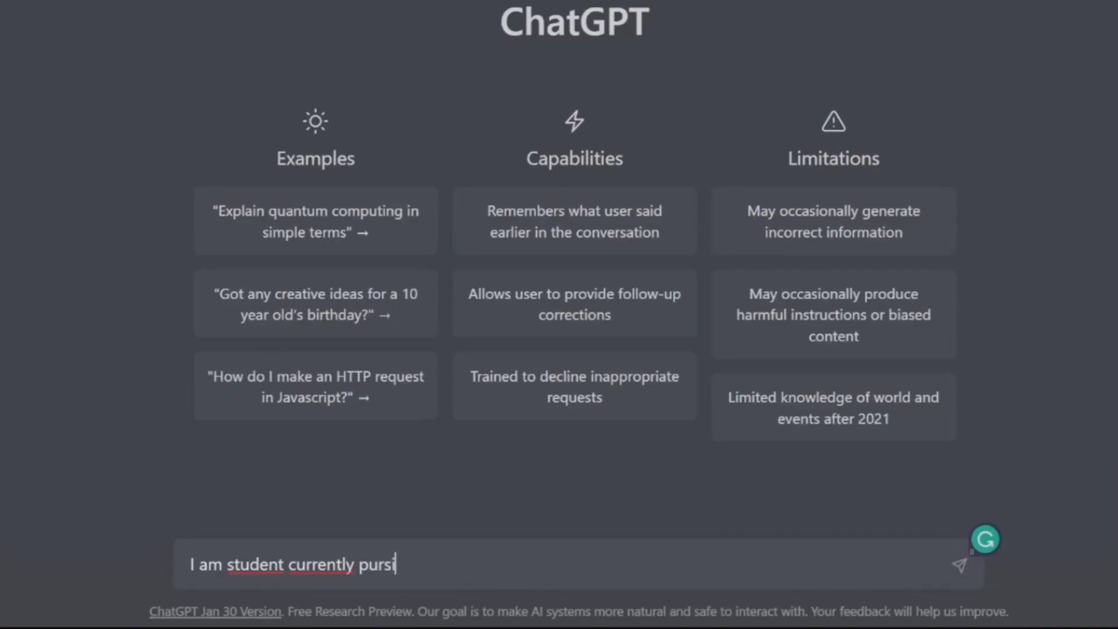
Step: Discard the draft and restart the prompt by introducing yourself as a computer science student
type("uing my Bache")
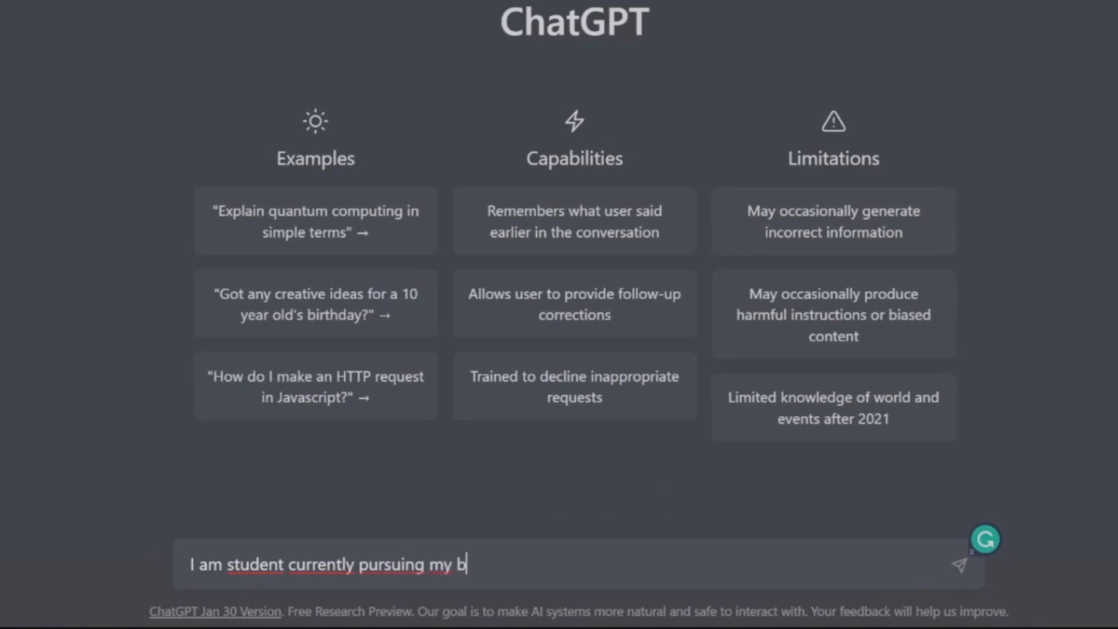
type("lor's in Computer Science. ")
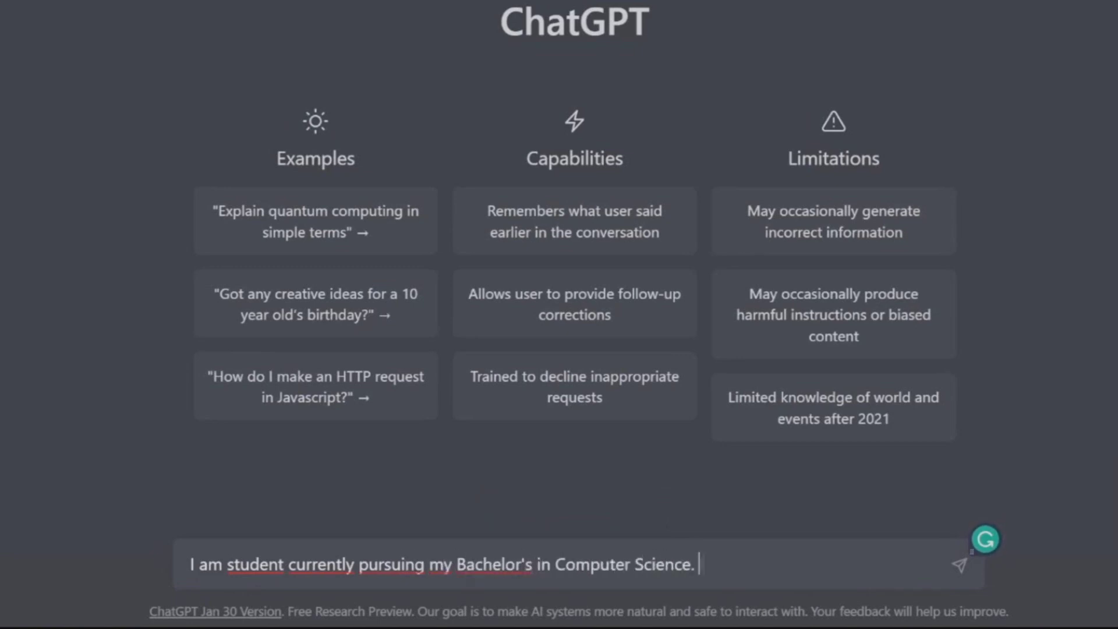
type("I am in my last seme")
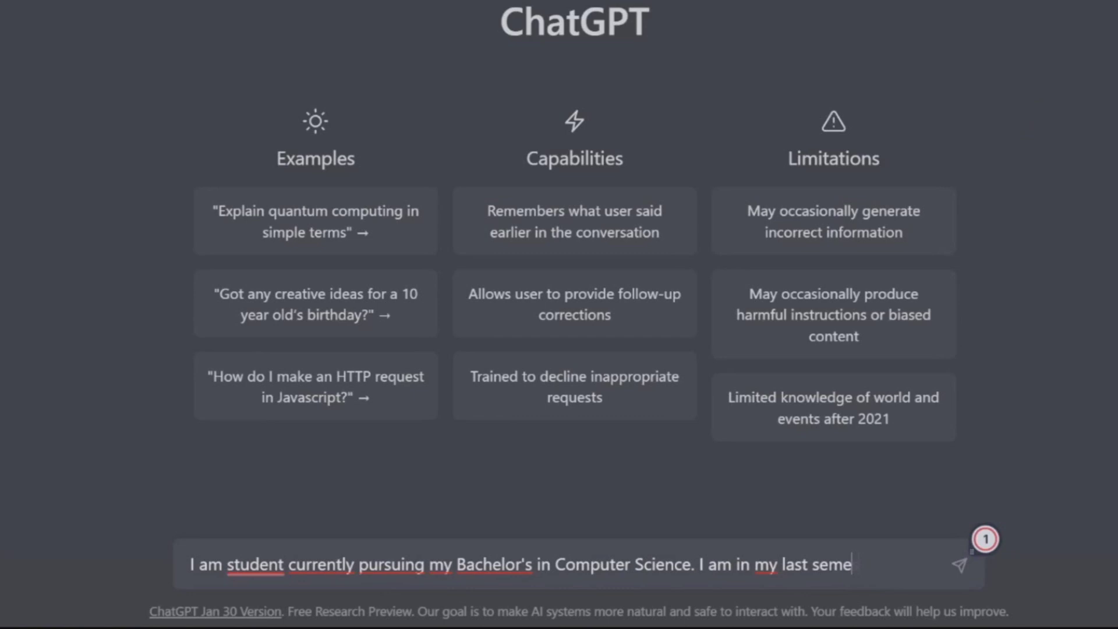
key("BackSpace")
key("BackSpace")
key("BackSpace")
key("BackSpace")
key("BackSpace")
key("BackSpace")
key("BackSpace")
key("ctrl+a")
type("I am a student")
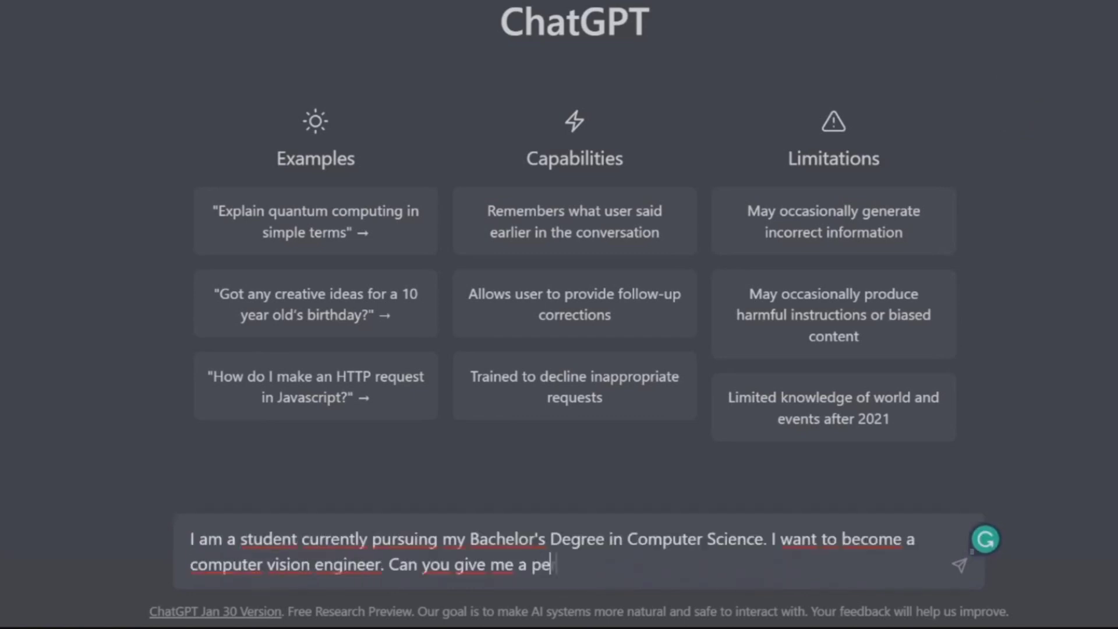
Step: Request and send a personalized project-based 1-year roadmap to become a professional computer vision software engineer
type("rsonalized roadmap that I")
key("BackSpace")
key("BackSpace")
key("BackSpace")
key("BackSpace")
key("BackSpace")
type("hat I can follow to be")
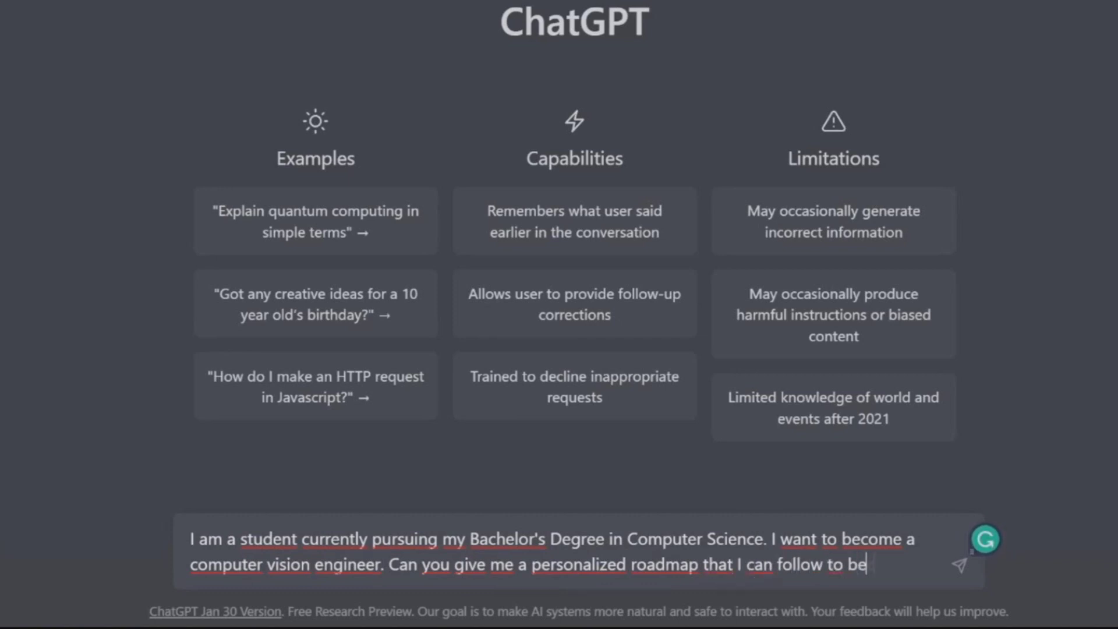
type("come a professional computer vision software engin")
type("eer before graduating. Give")
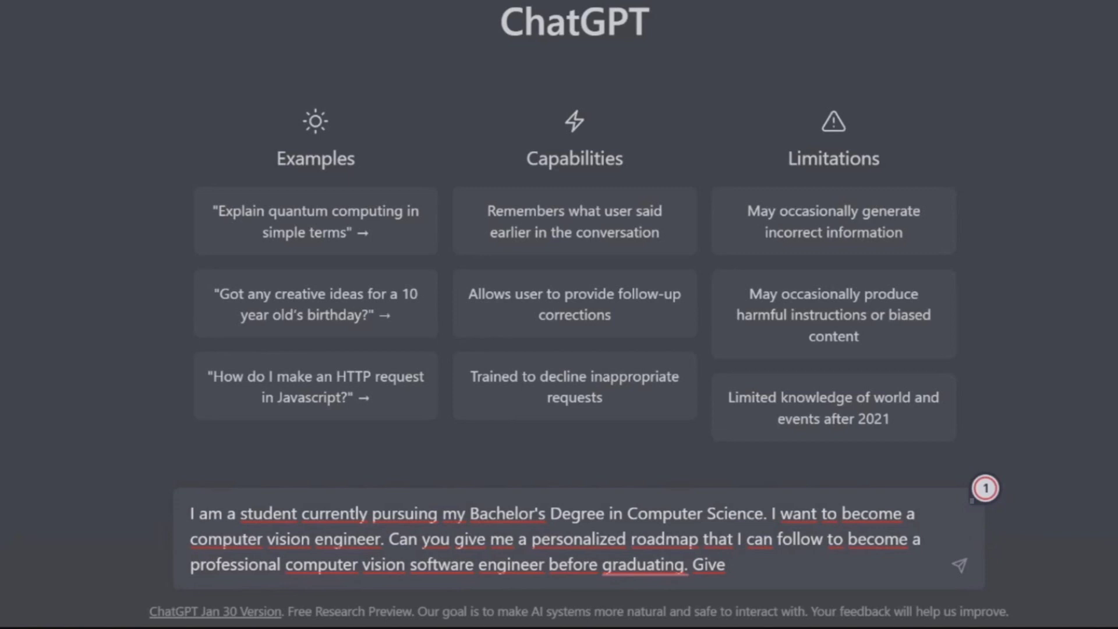
type("me a project-based yearly ")
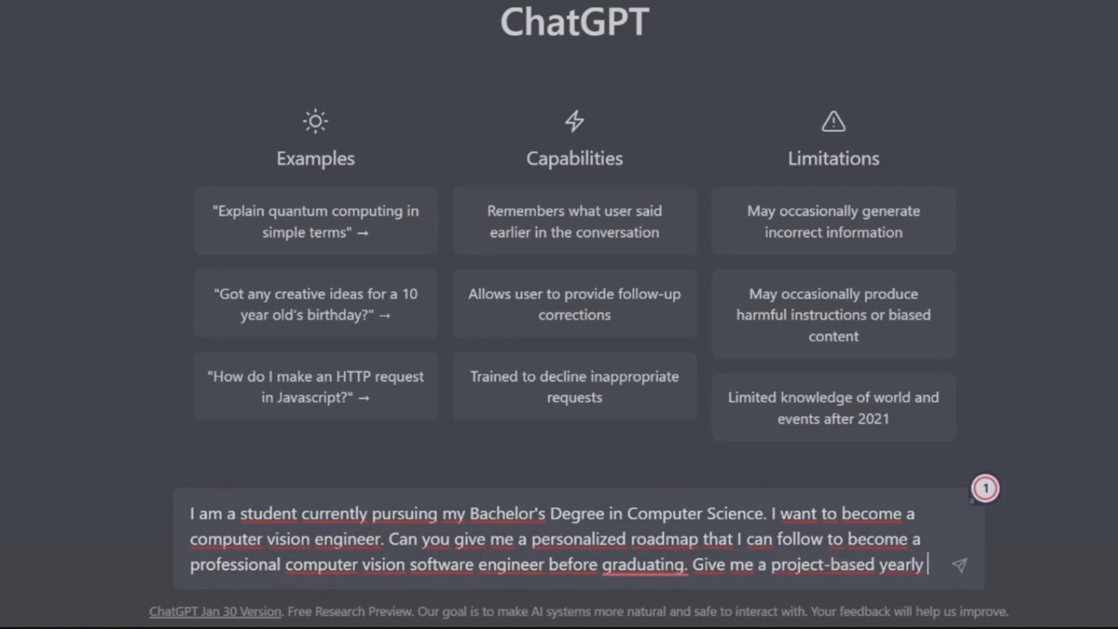
type("roadmap")
key("BackSpace")
key("BackSpace")
key("BackSpace")
key("BackSpace")
key("BackSpace")
key("BackSpace")
key("BackSpace")
key("BackSpace")
key("BackSpace")
key("BackSpace")
key("BackSpace")
key("BackSpace")
key("BackSpace")
key("BackSpace")
type("roadmaop")
key("BackSpace")
key("BackSpace")
type("p for 1 year.")
key("Return")
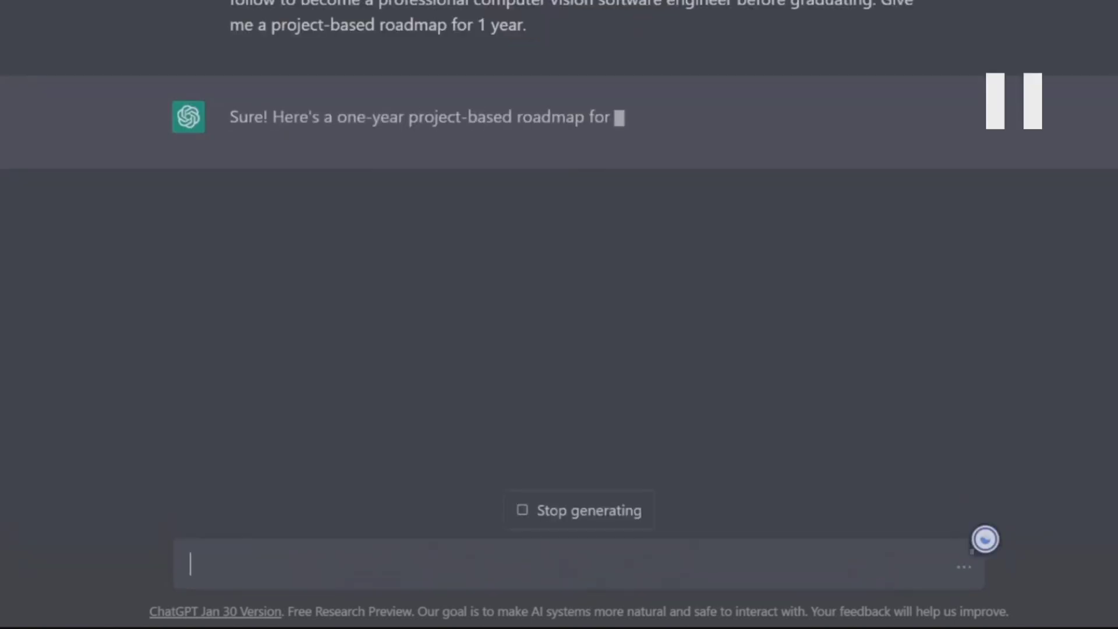
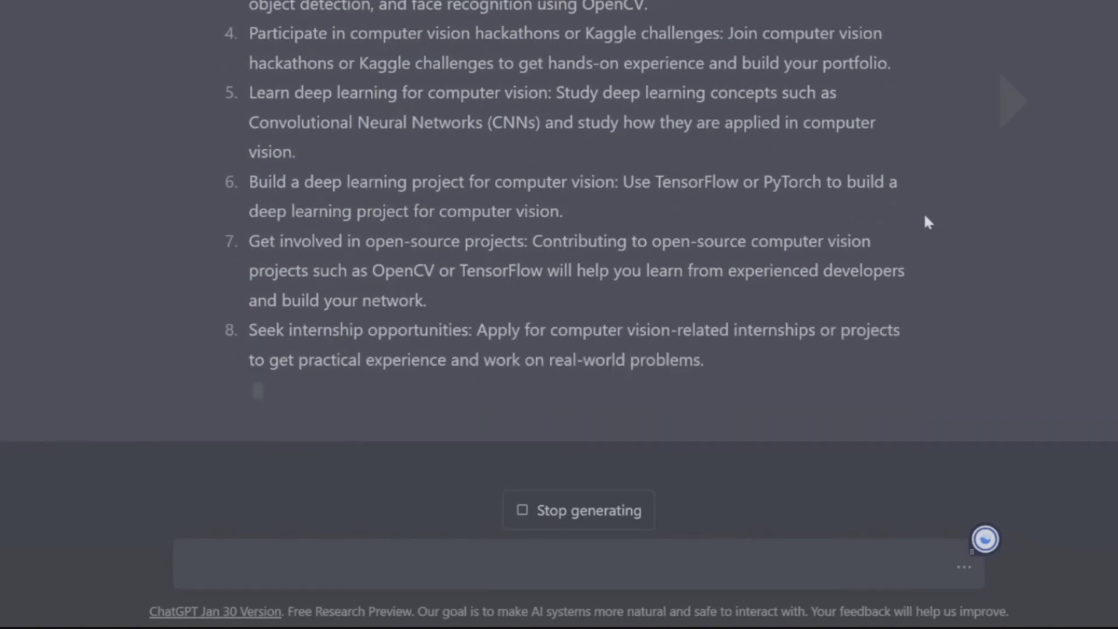
Step: Send a follow-up asking for yearly, monthly and weekly goals based on this roadmap and a long-term career goal
type("This is a b")
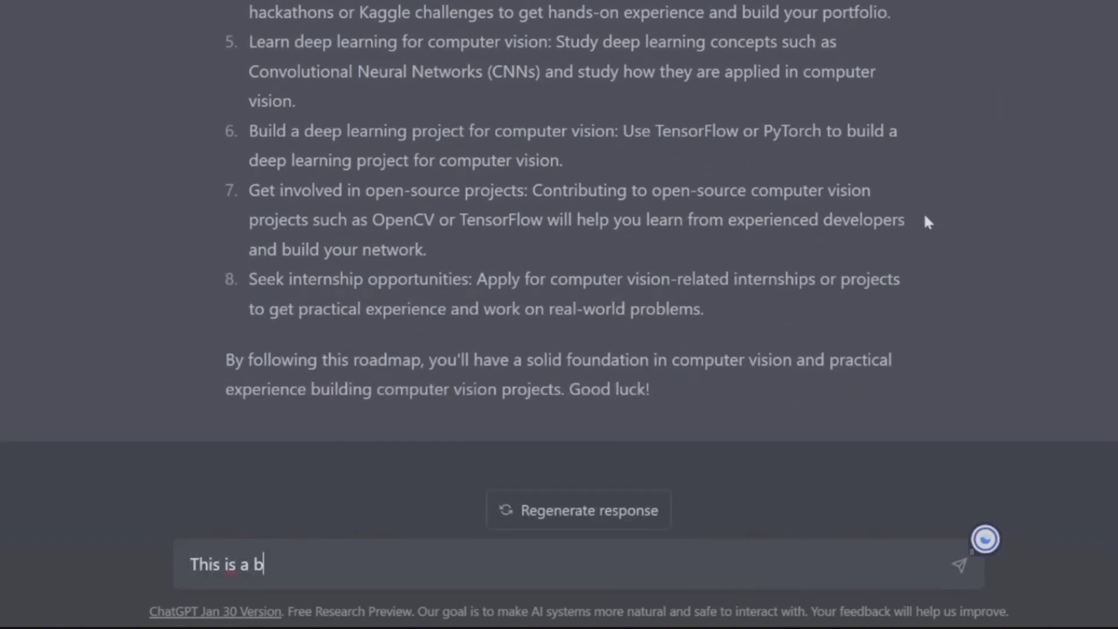
type("it generic. Could you make a specific monthly")
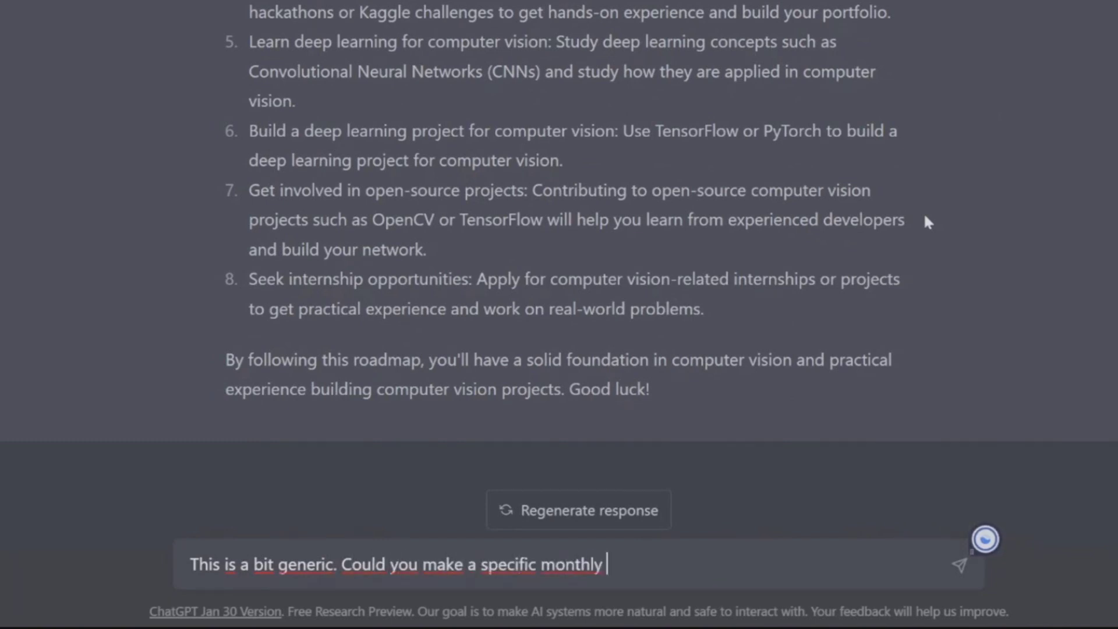
key("ctrl+BackSpace")
key("ctrl+BackSpace")
key("BackSpace")
key("BackSpace")
type("help me define a yearly, m")
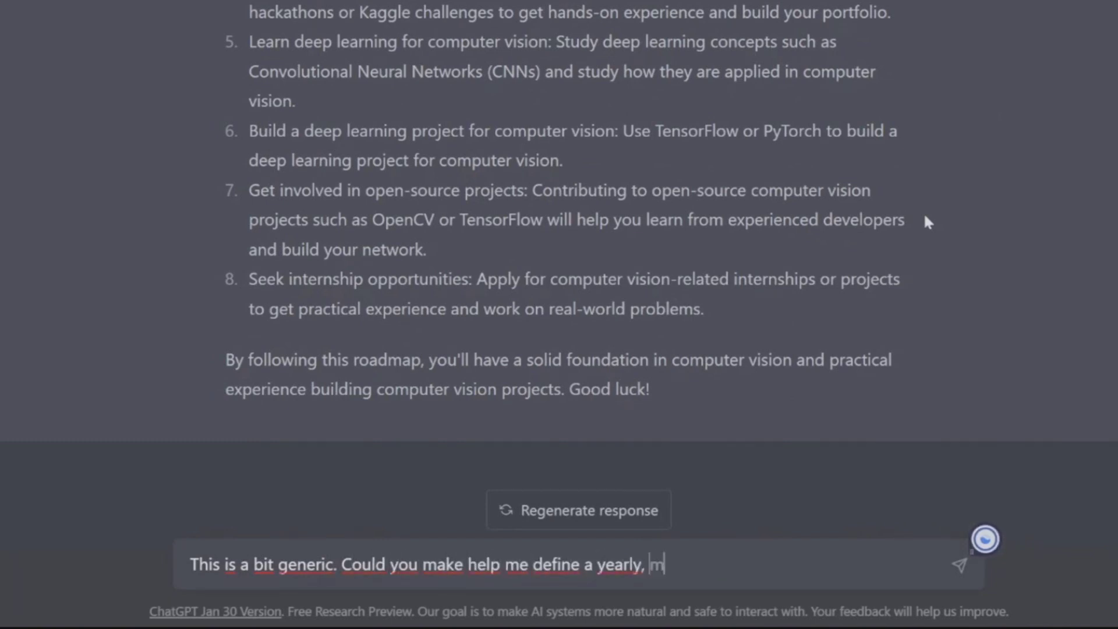
type("onthly and weekly goal based on this ")
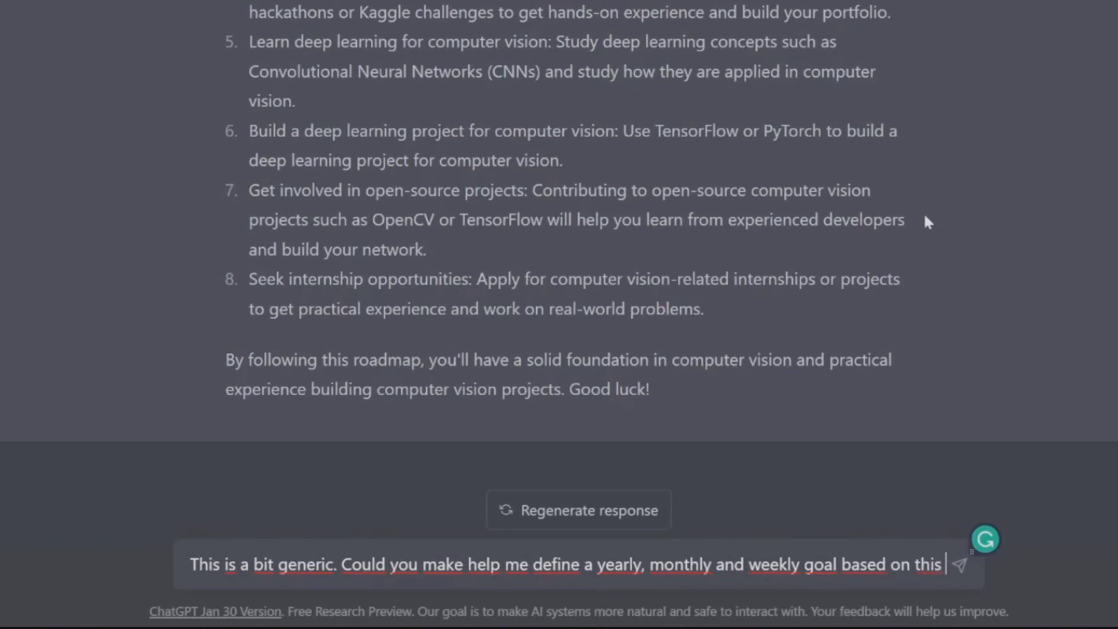
type("roadmap and my personal career goal.-")
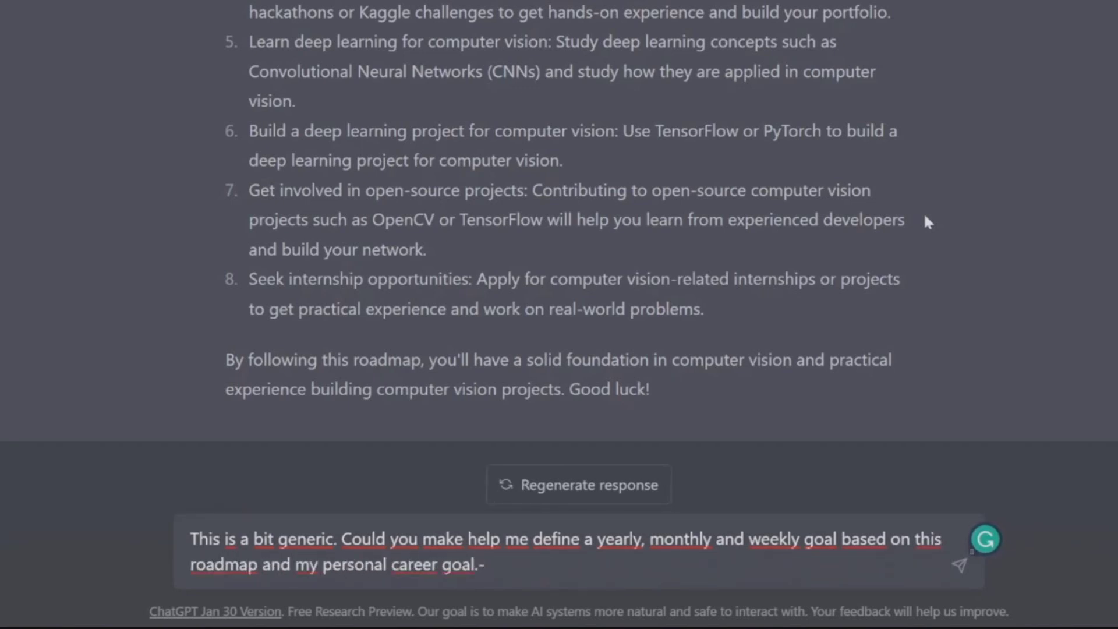
key("BackSpace")
key("ctrl+Left")
key("ctrl+Left")
type("long-term")
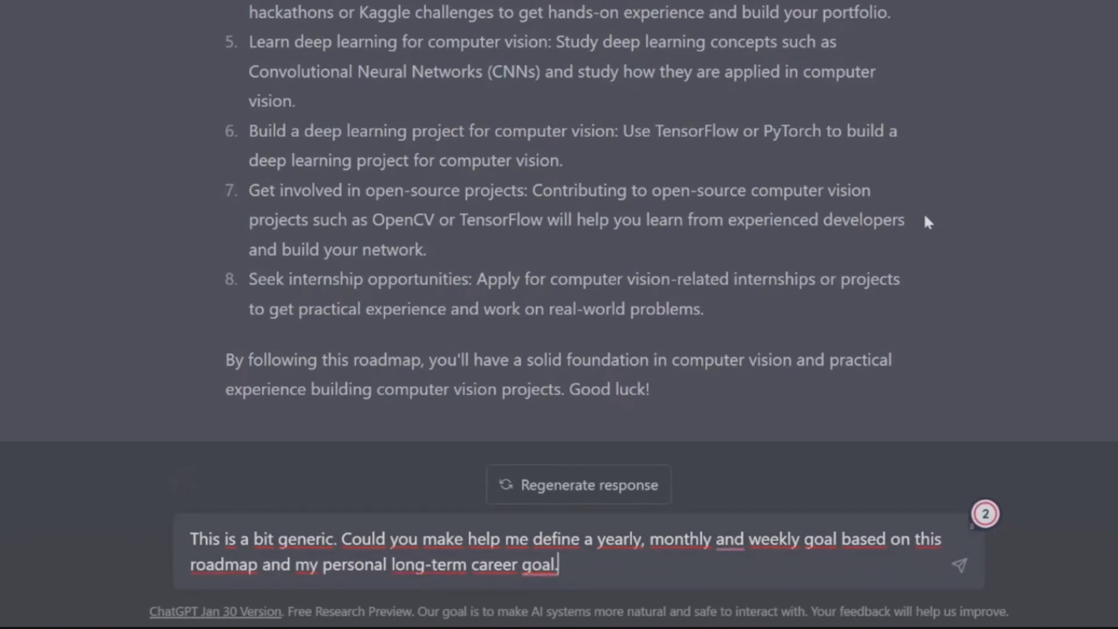
key("Return")
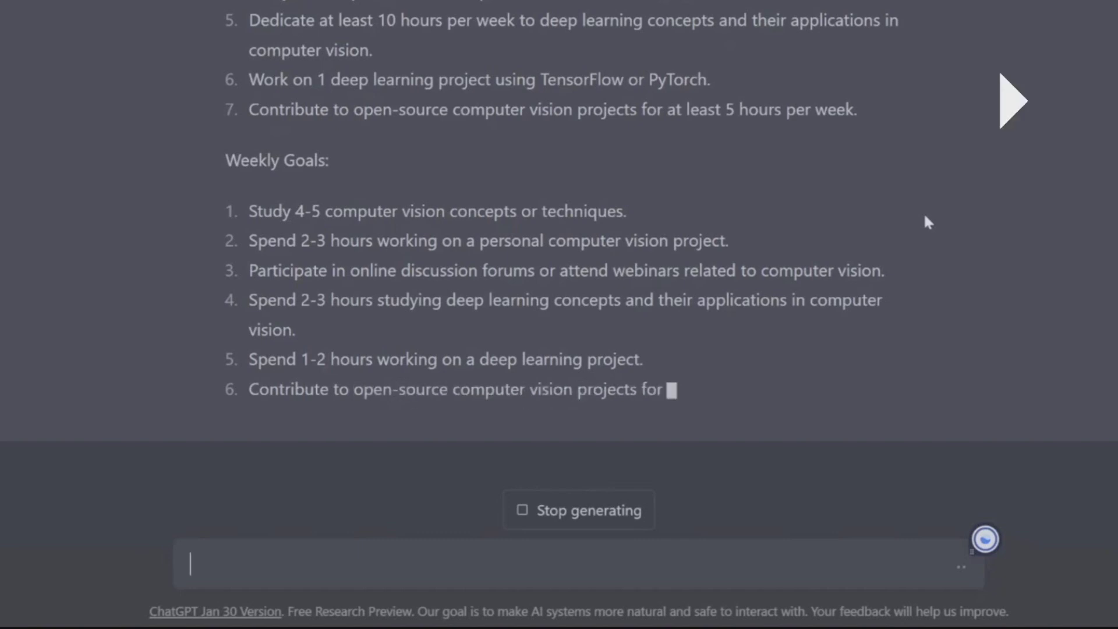
Step: Request a separate plan for each month from January till December, then select that earlier prompt
type("Give me a plan for ea")
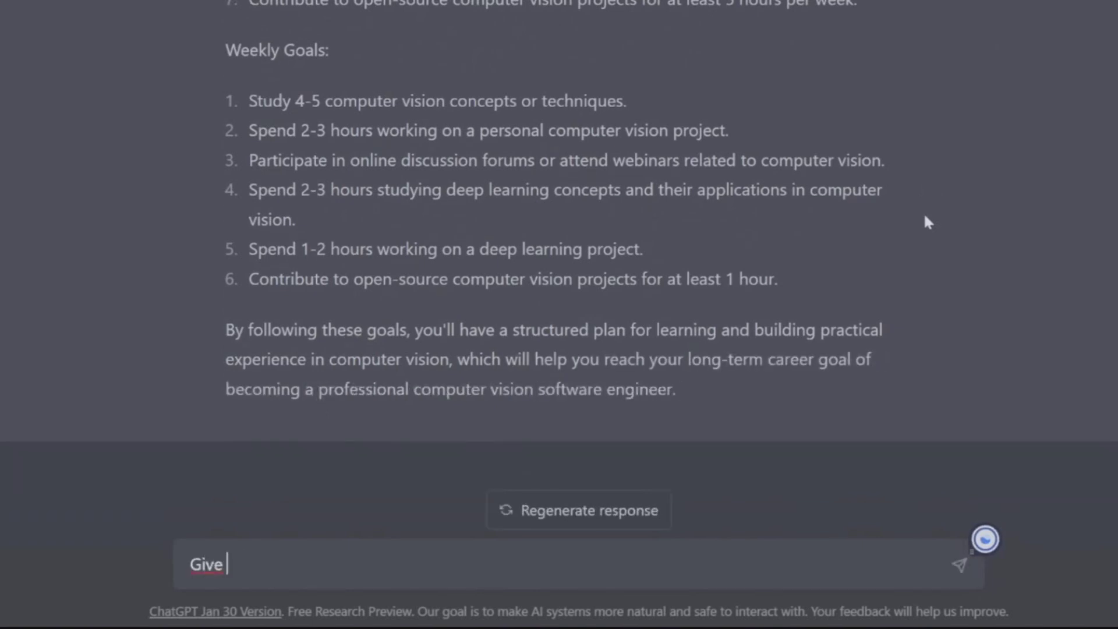
type("ch month separately from january till december")
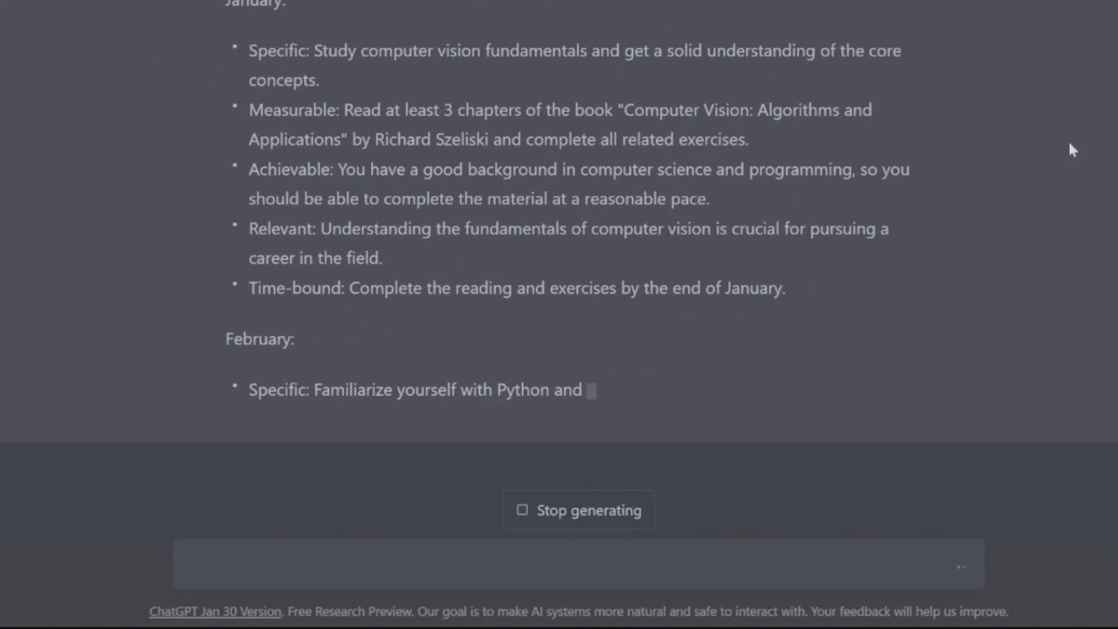
scroll(452, 312, "up", 15)
triple_click(452, 312)
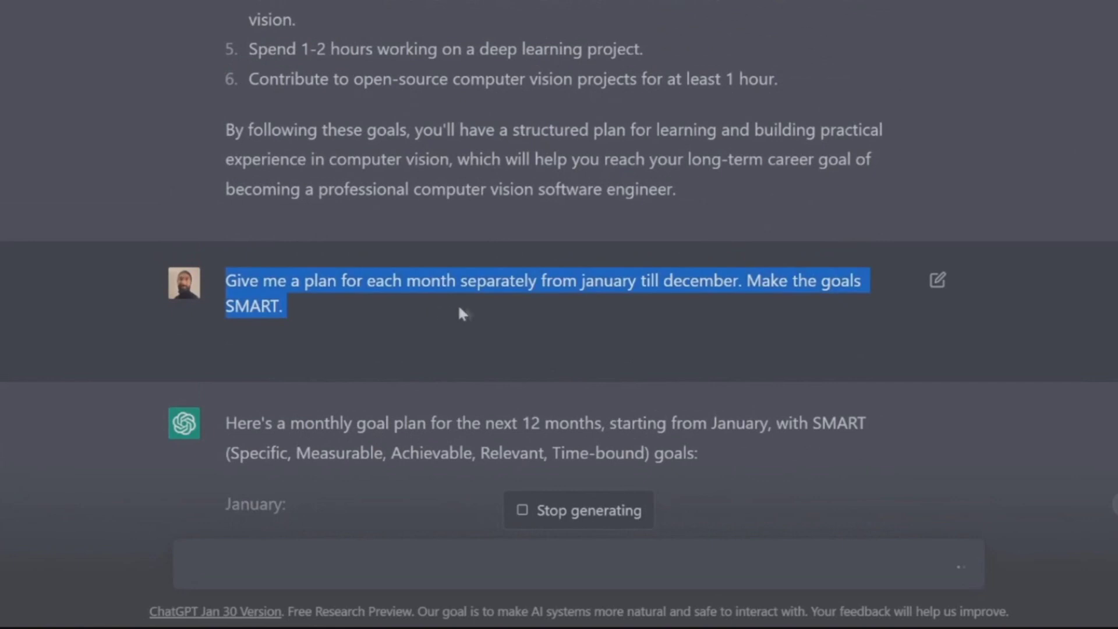
Step: Resend the monthly plan prompt with one goal per month, broken into sub-goals for 4 weeks
key("ctrl+c")
left_click(425, 551)
key("ctrl+v")
type("Set one goal for each month. Break down the goal ")
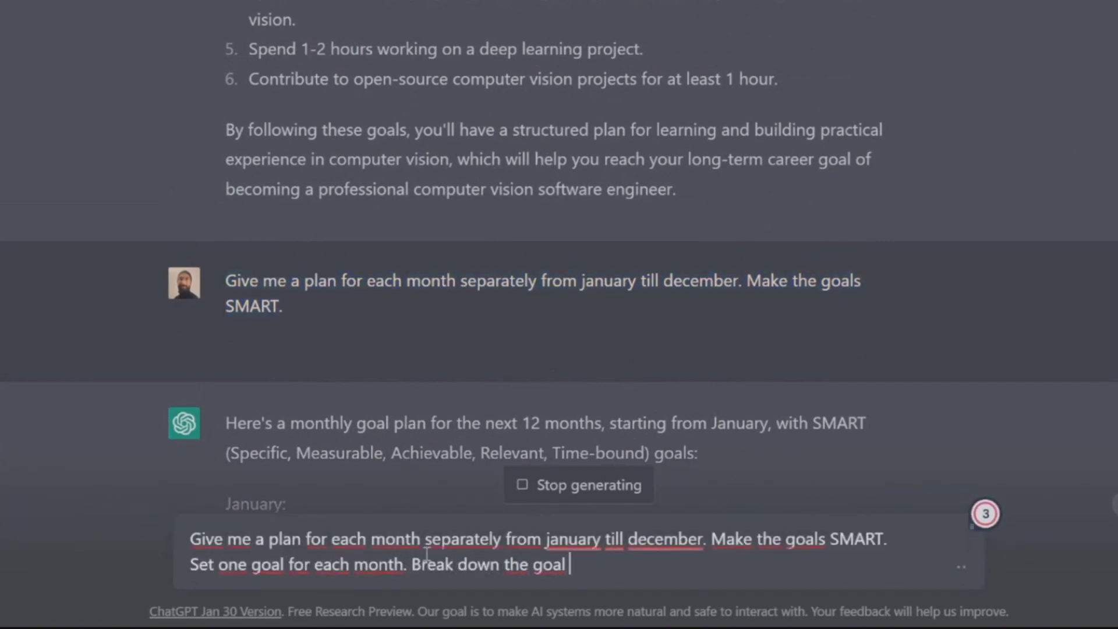
type("into smal")
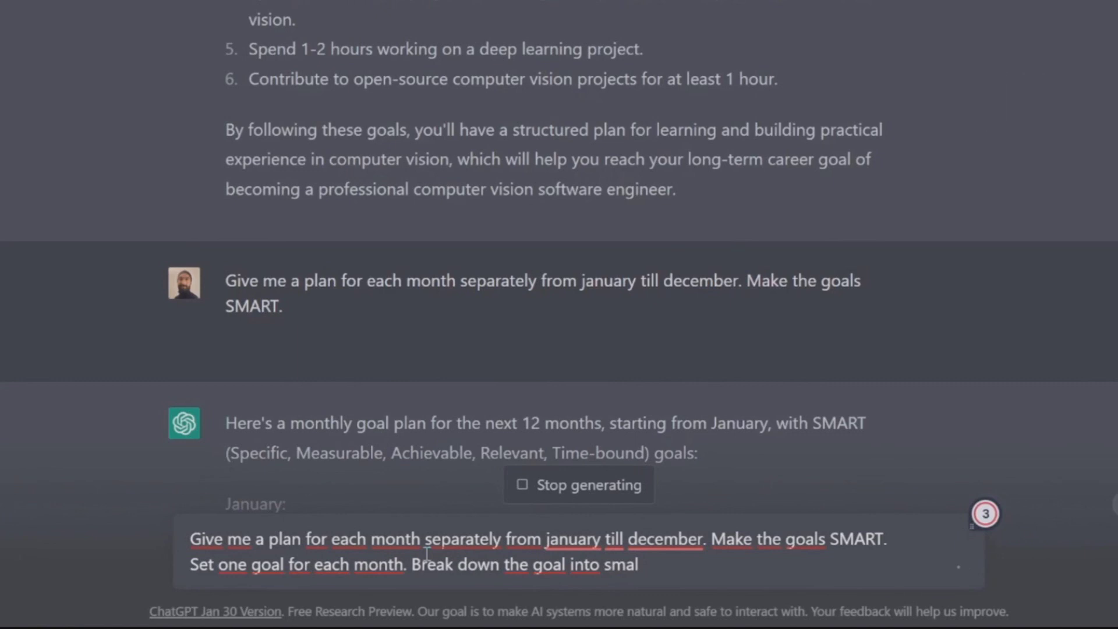
key("BackSpace")
key("BackSpace")
key("BackSpace")
key("BackSpace")
key("BackSpace")
key("BackSpace")
key("BackSpace")
key("BackSpace")
key("BackSpace")
type("for each month into smaller sub-goals for the 4 weeks of each month")
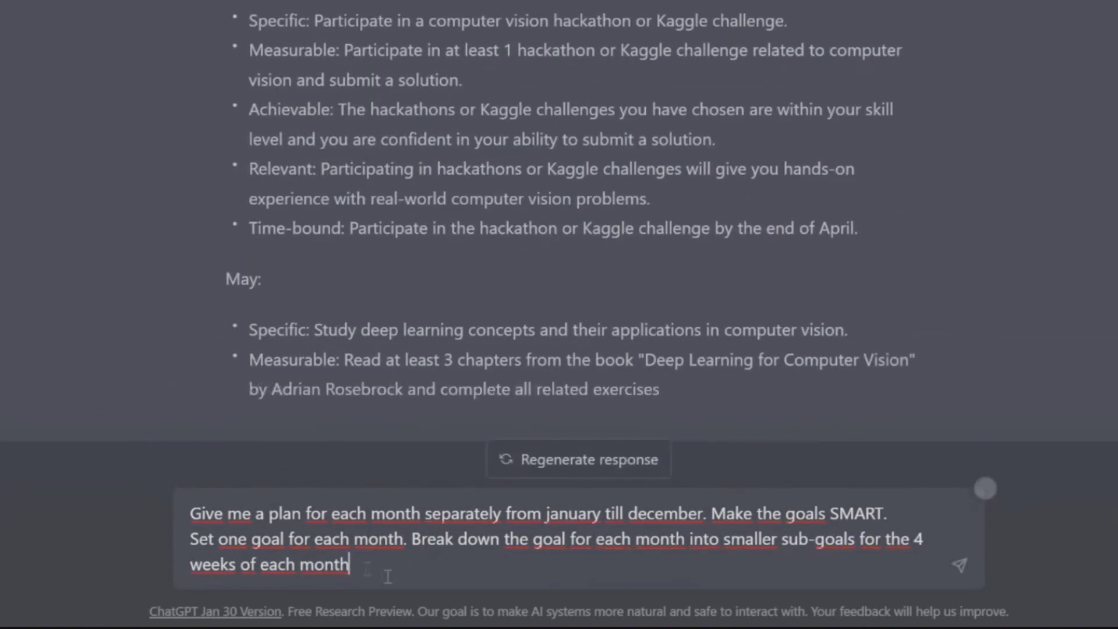
key("Return")
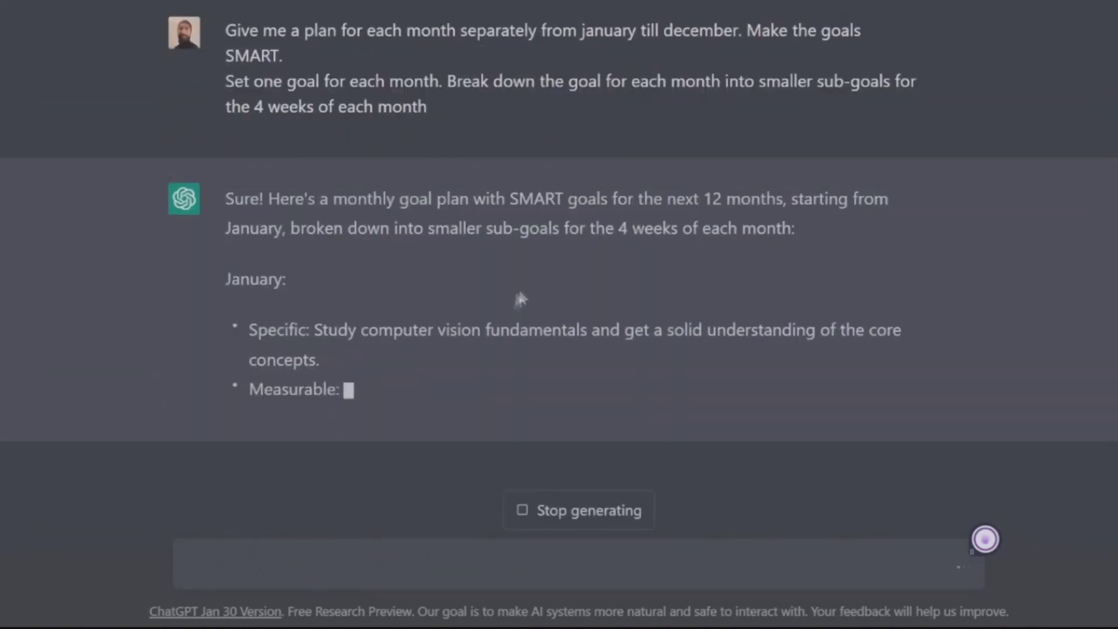
Step: Stop the reply, reword the prompt to ask for one SMART goal per month, and resend
left_click(580, 510)
key("ctrl+v")
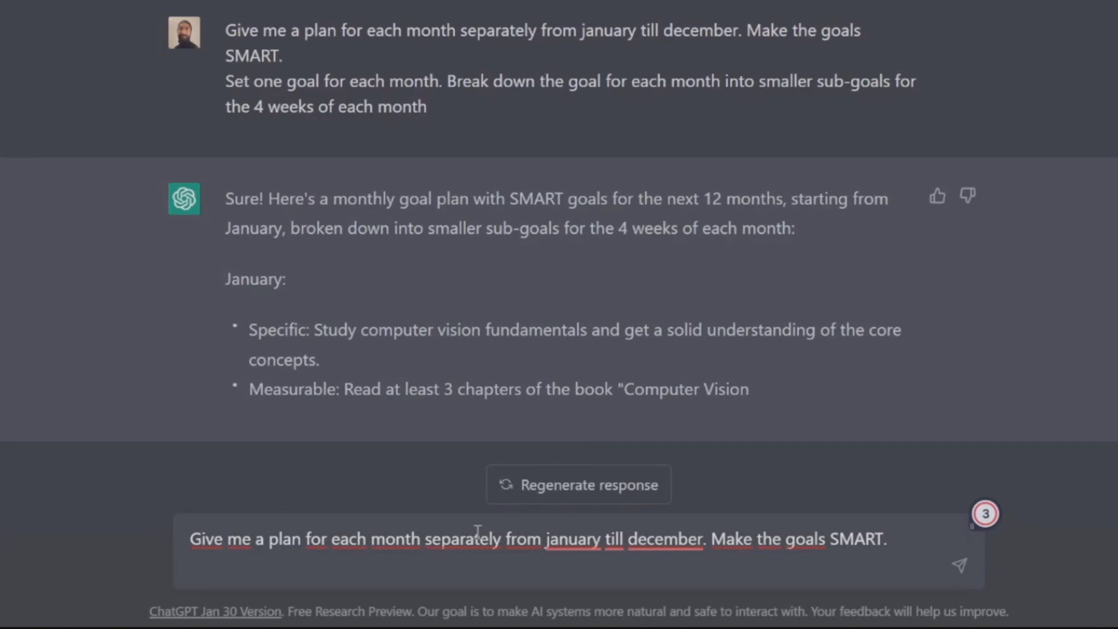
left_click_drag(283, 55, 427, 107)
key("ctrl+c")
left_click(891, 538)
key("ctrl+v")
left_click_drag(890, 513, 712, 513)
key("ctrl+x")
key("ctrl+Right")
key("ctrl+Right")
key("ctrl+Right")
key("ctrl+Right")
key("ctrl+Right")
key("ctrl+Right")
key("ctrl+Right")
key("Left")
key("ctrl+Left")
key("ctrl+Left")
key("ctrl+Left")
key("ctrl+Left")
type("SMART")
key("Return")
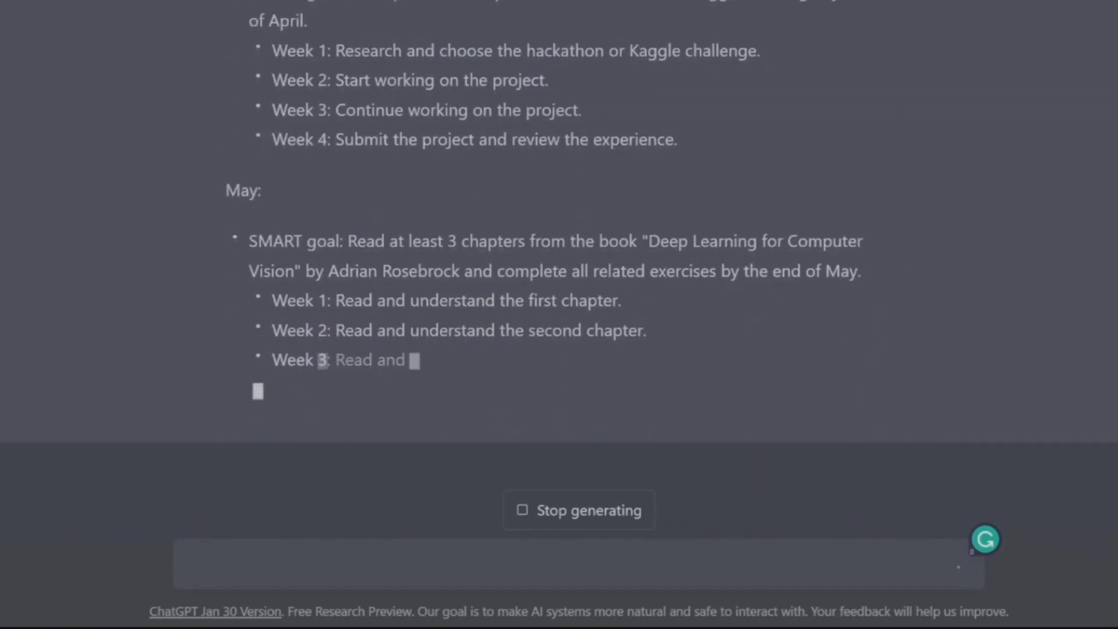
Step: Ask ChatGPT to continue the plan from June till December, then draft a thank-you reply
type("Continue from June till December")
key("Return")
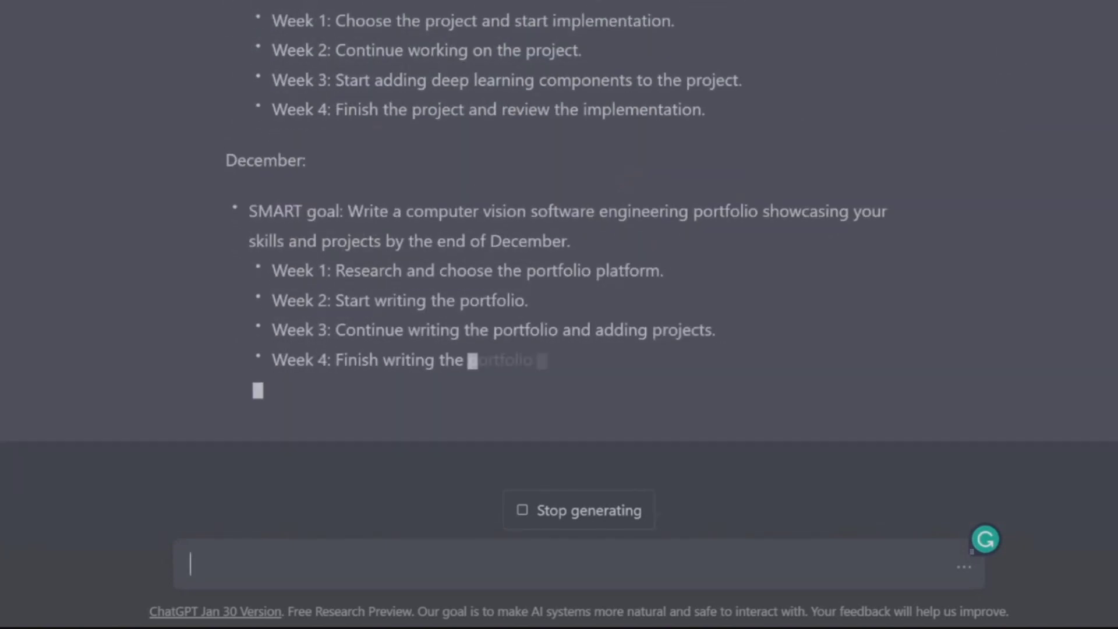
type("Awesome, thank")
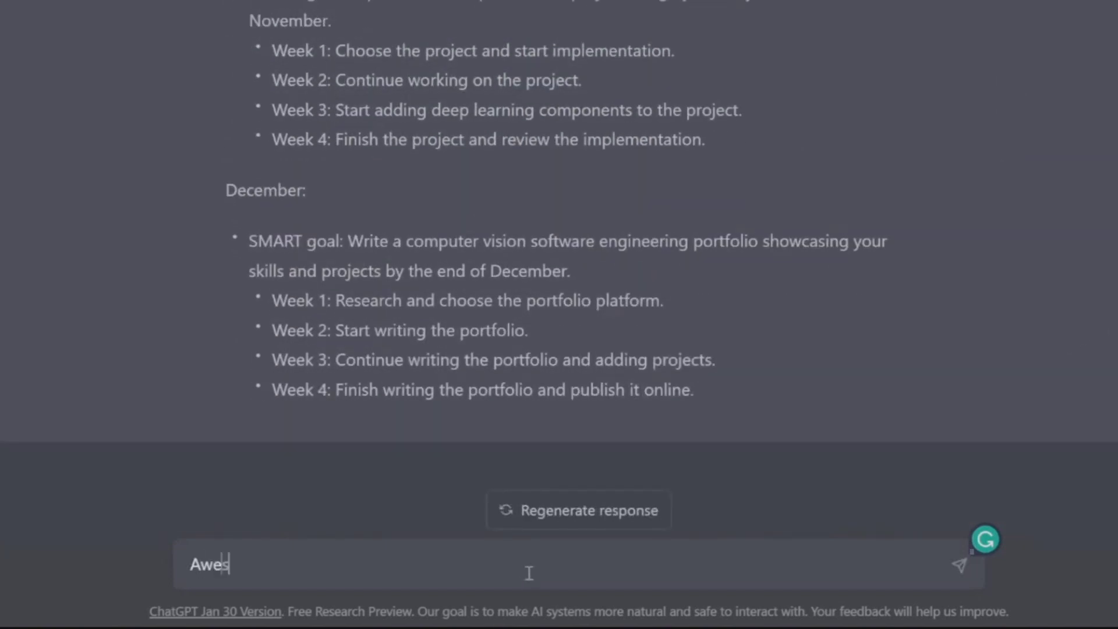
type("s ChatGOPT")
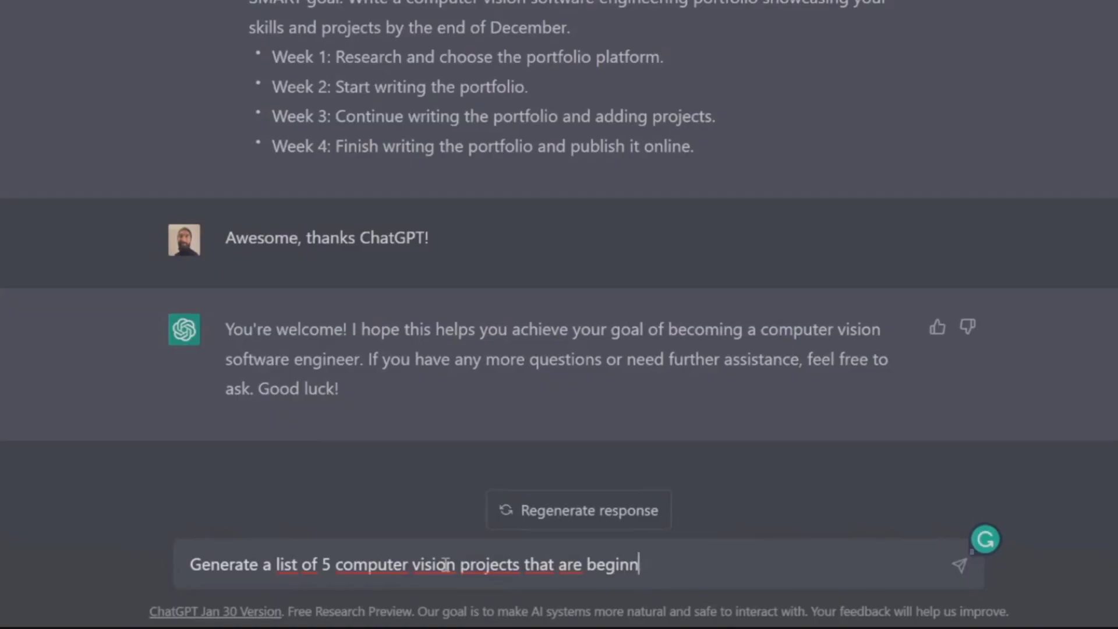
Step: Continue drafting the prompt for 5 beginner-friendly computer vision projects
type("er-friendlk")
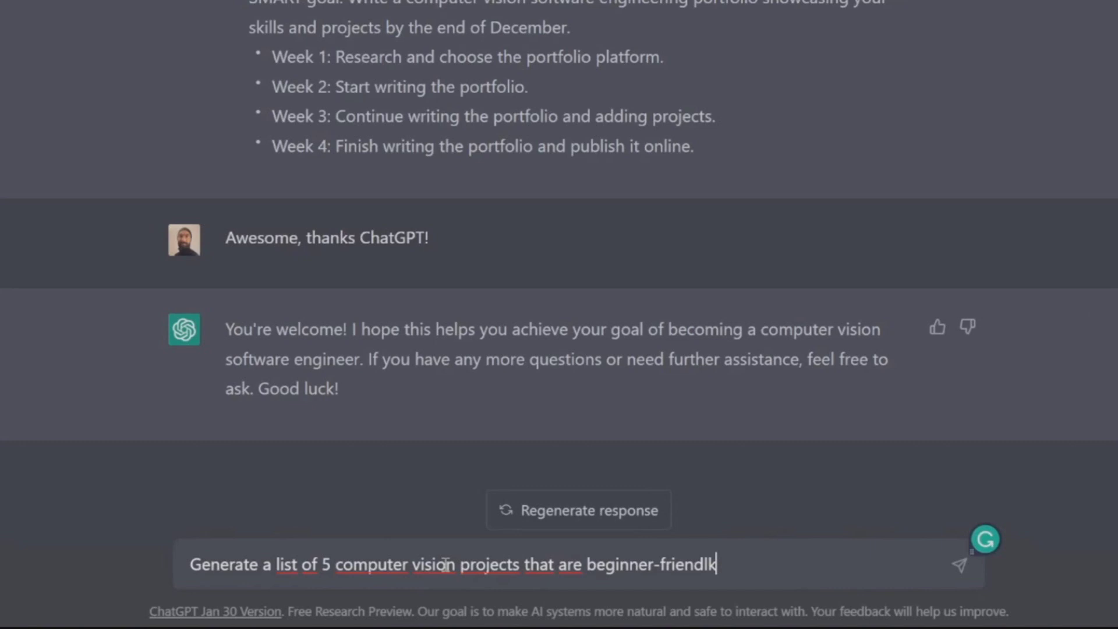
Step: Complete the projects prompt requiring low compute and ascending difficulty order, and send it
key("BackSpace")
type("y and do not require a l")
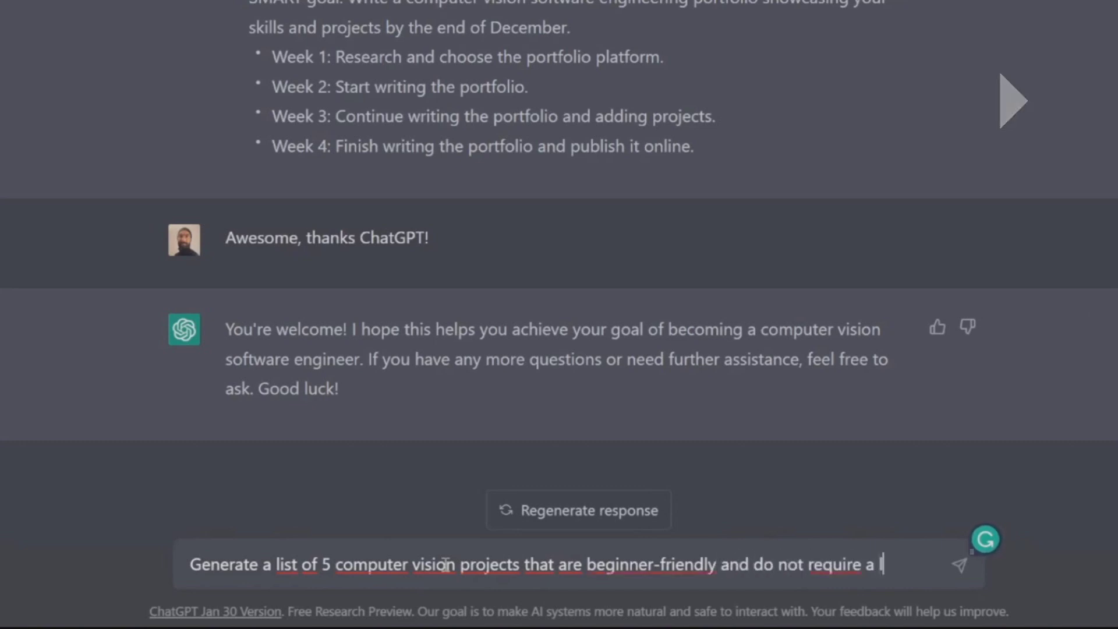
type("ot of compute. Arra")
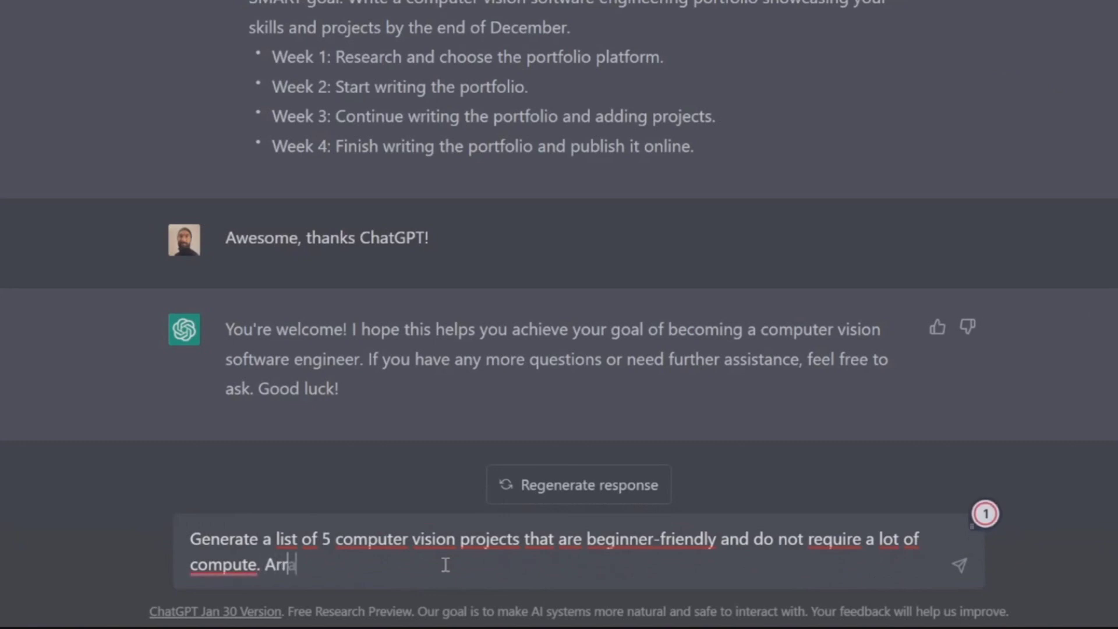
type("nge the projects in ascending order of ")
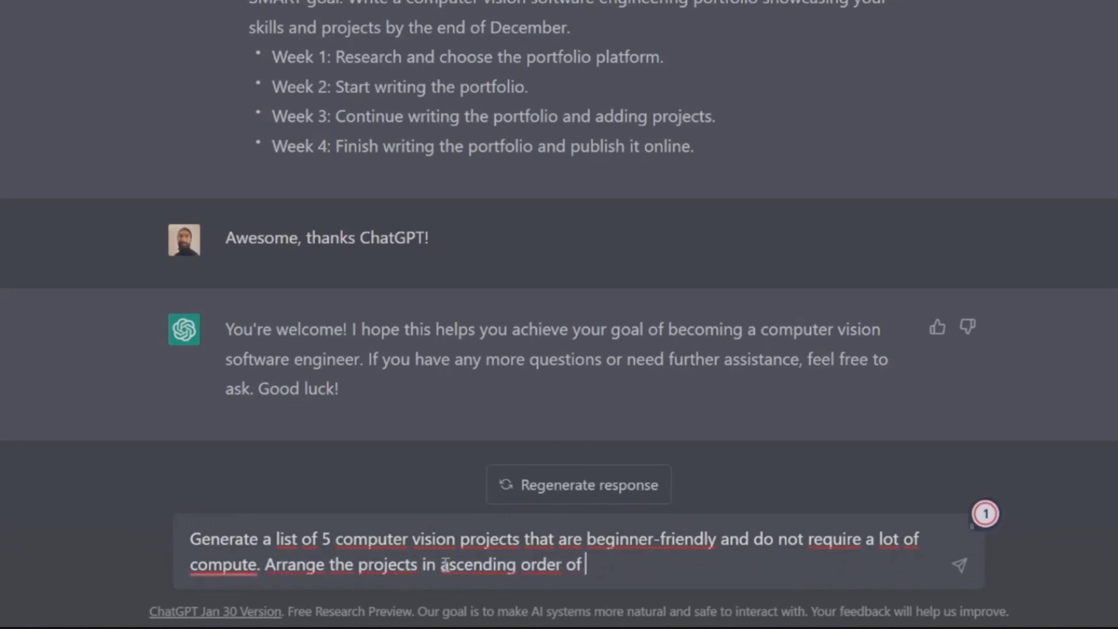
type("difficulty. Be as specific as possib")
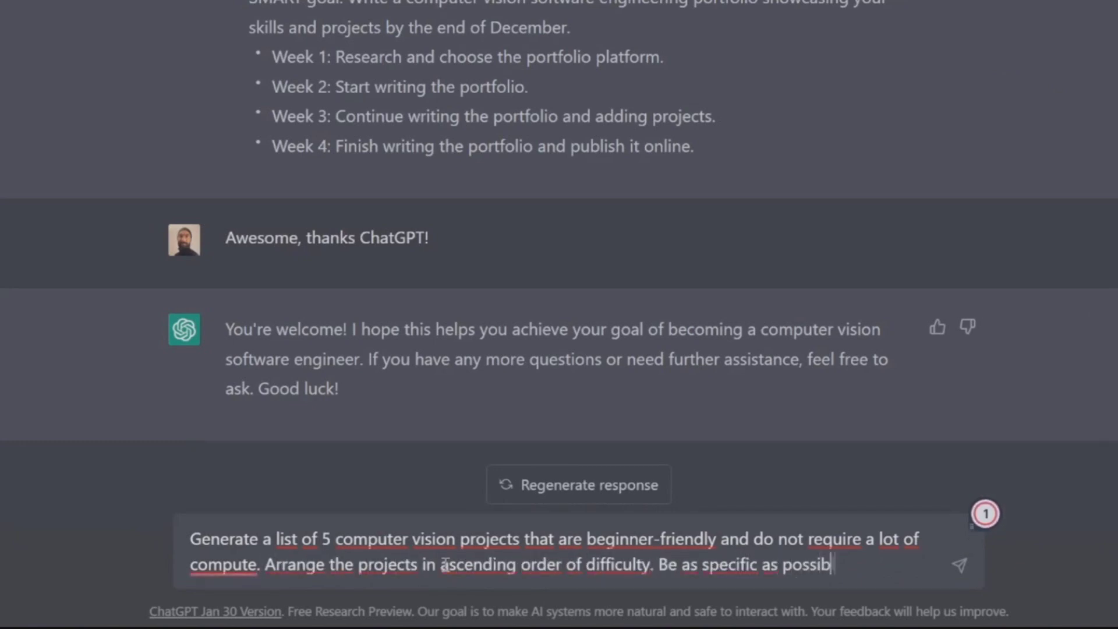
type("le. Also, give links to rel")
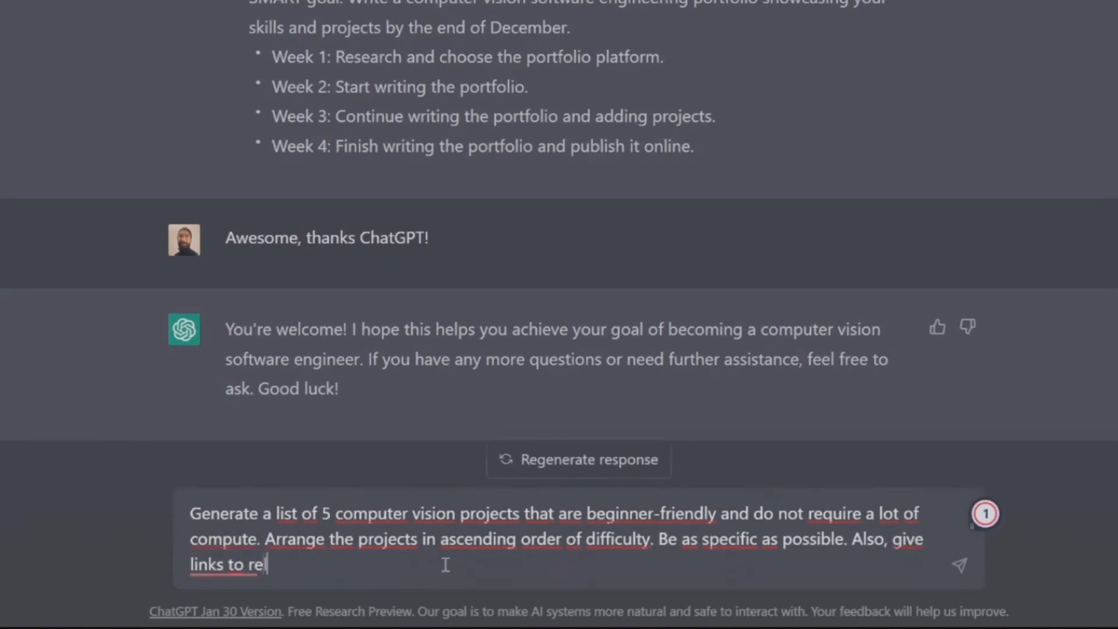
type("evant GitHub repositories and research papers for each ")
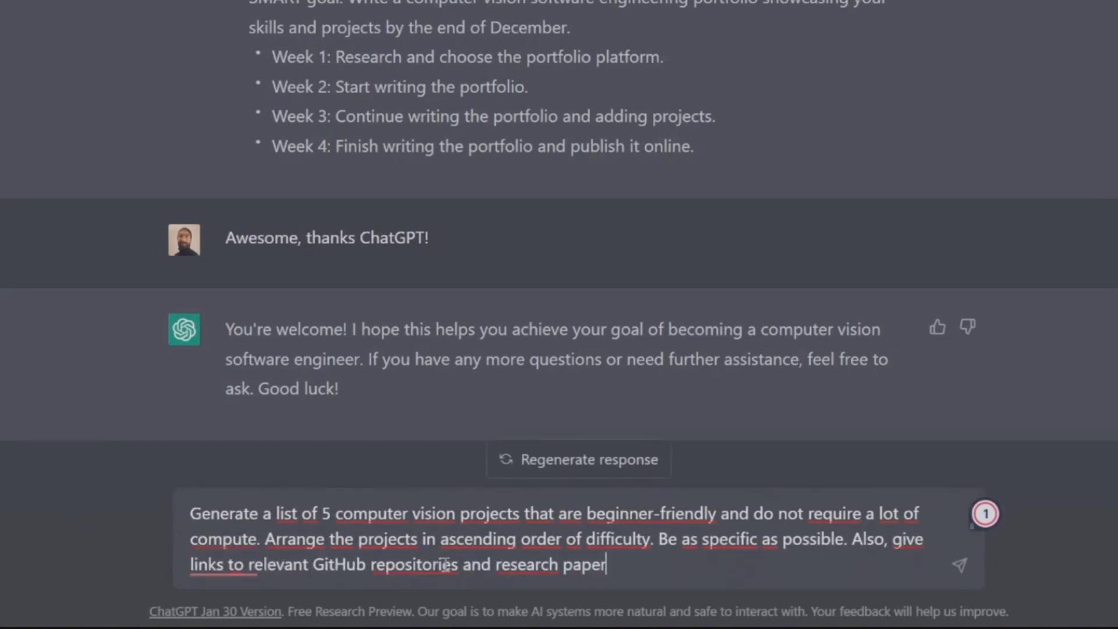
type("project.")
key("Return")
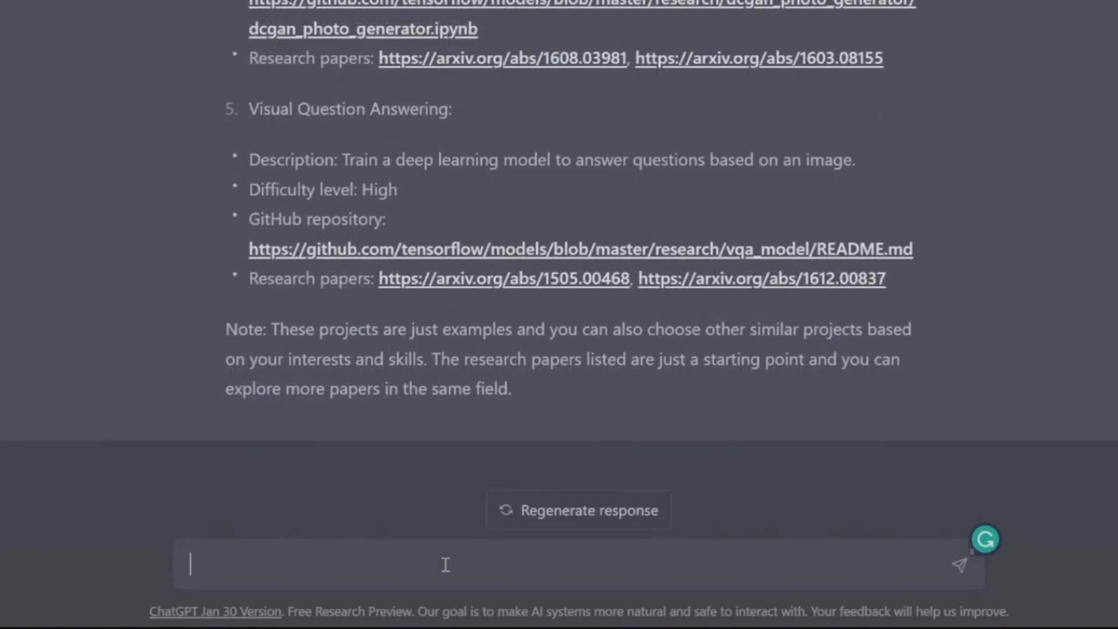
Step: Request beginner simulation robotics projects using Python, Gazebo and ROS, with YouTube tutorials, ordered by difficulty
type("Give me a list of robotics projects that ca")
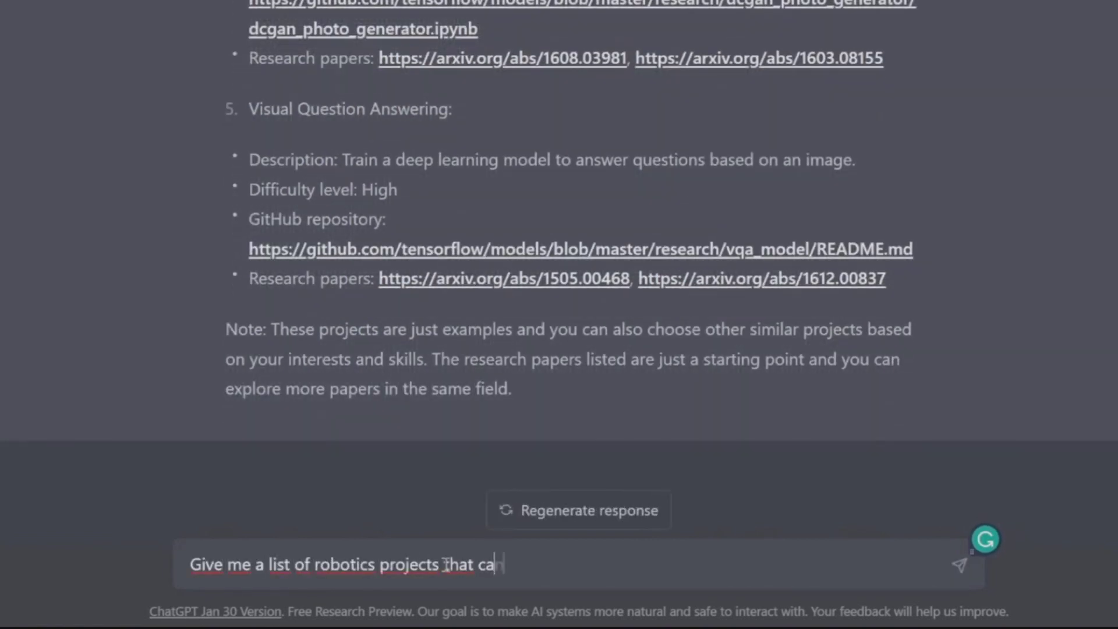
type("n be done in simulation and do not require buy")
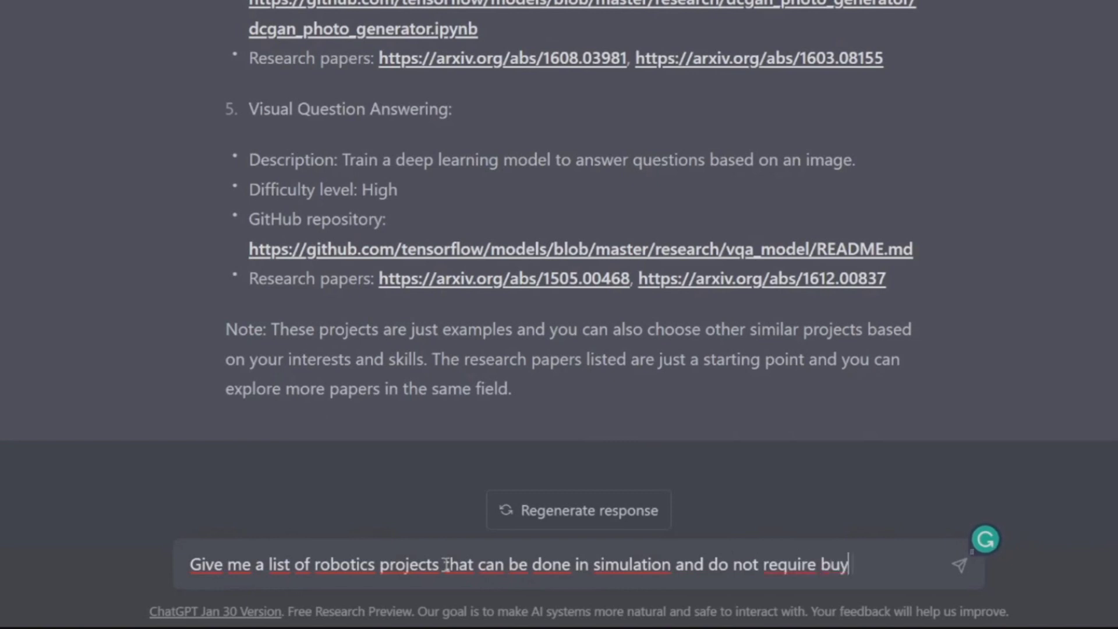
type("ing a robotics kit, arduino or any additional hardware and can be ")
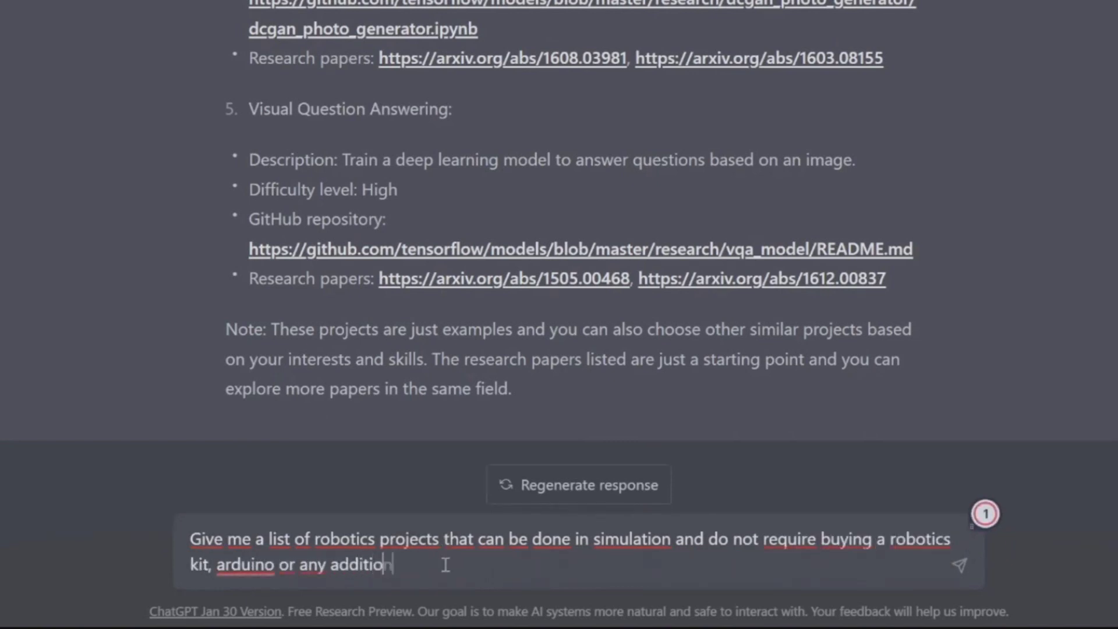
type("done at home. ")
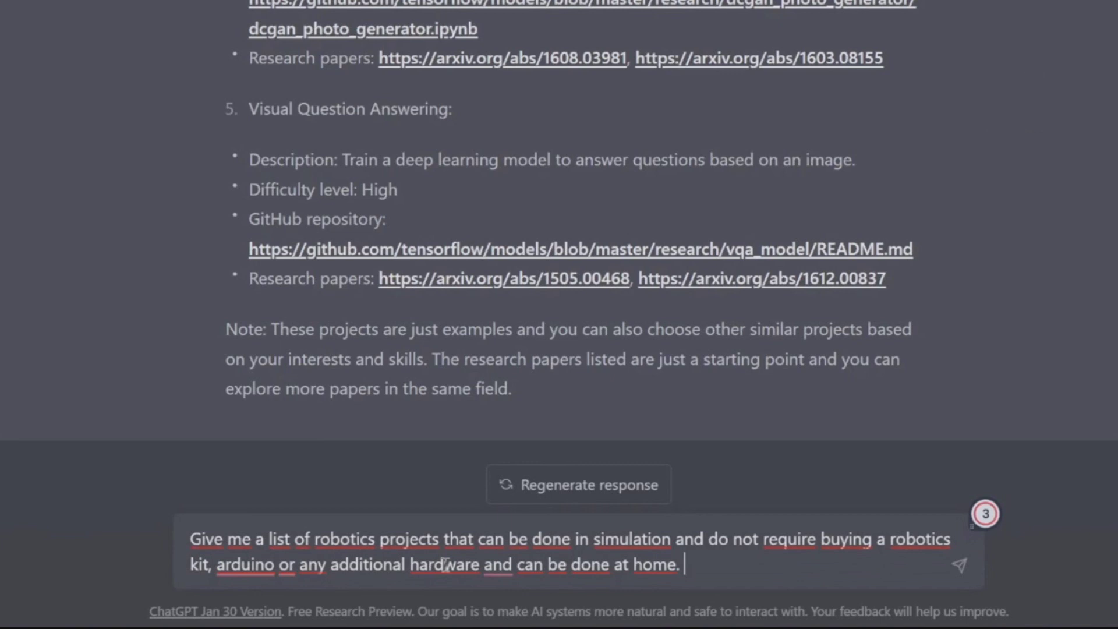
type("Make sure to u")
key("BackSpace")
key("BackSpace")
key("BackSpace")
key("BackSpace")
key("BackSpace")
key("BackSpace")
key("BackSpace")
key("BackSpace")
key("BackSpace")
key("BackSpace")
key("BackSpace")
key("BackSpace")
key("BackSpace")
key("BackSpace")
type("I want to learn python and")
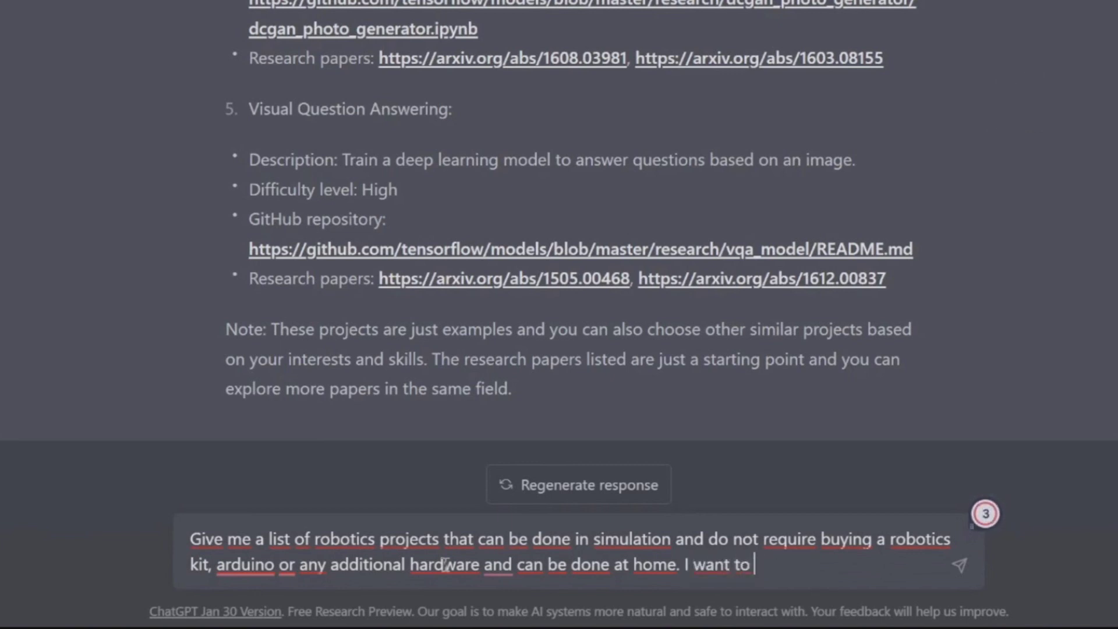
key("BackSpace")
key("BackSpace")
key("BackSpace")
key("BackSpace")
key("BackSpace")
type(", Gazebo and ROS, so the projects should use these.")
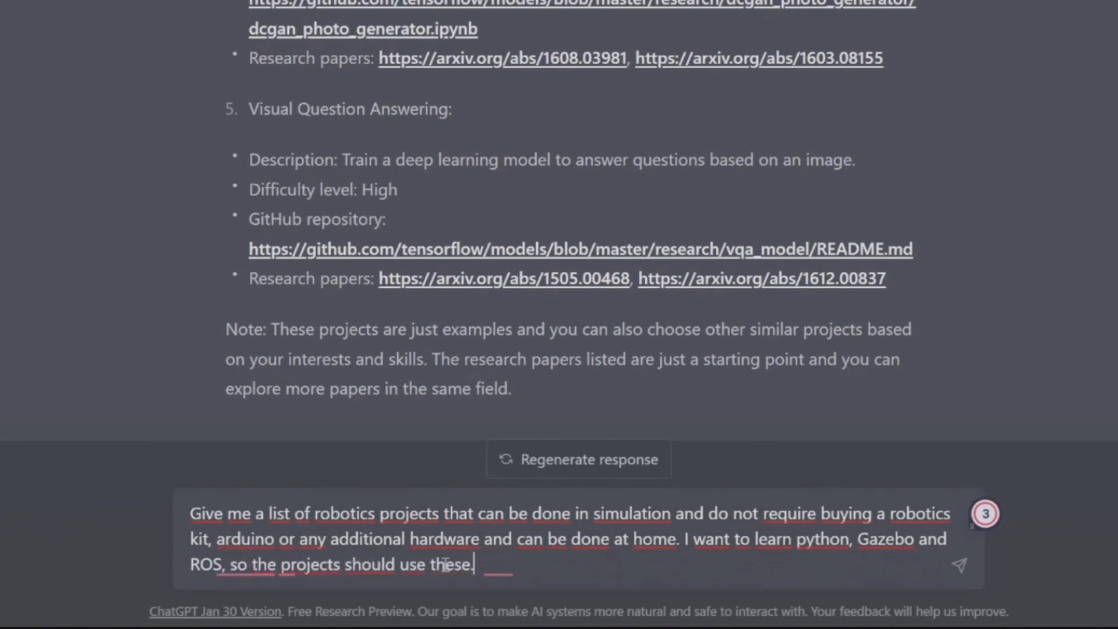
type(" Giv")
key("BackSpace")
key("BackSpace")
key("BackSpace")
type("Also add l")
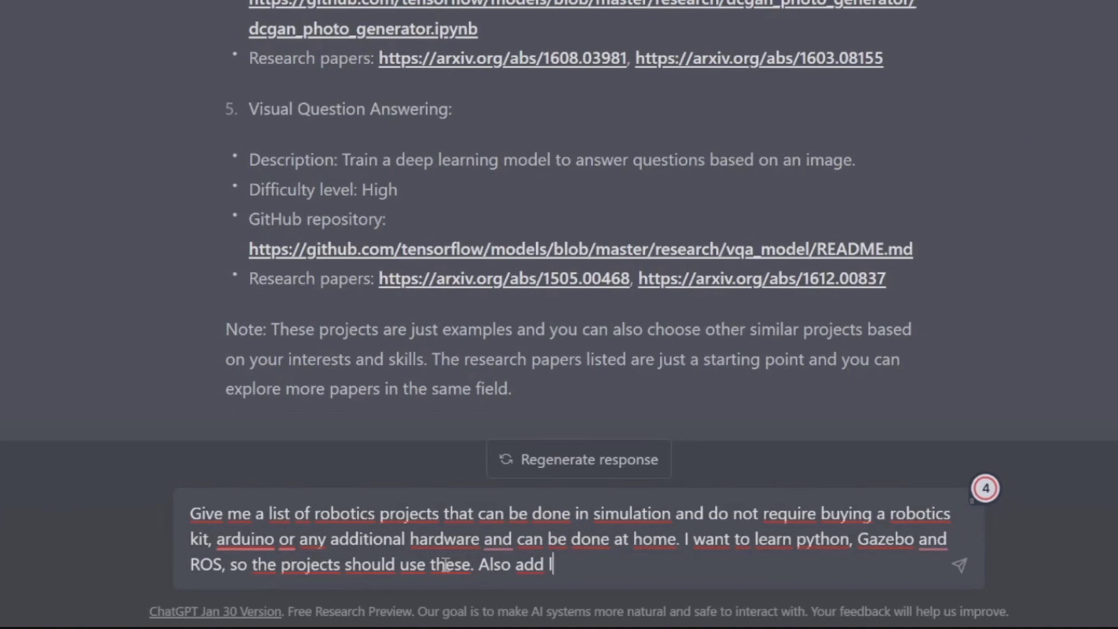
type("inks to relevant youtube tutorials for each project. The pr")
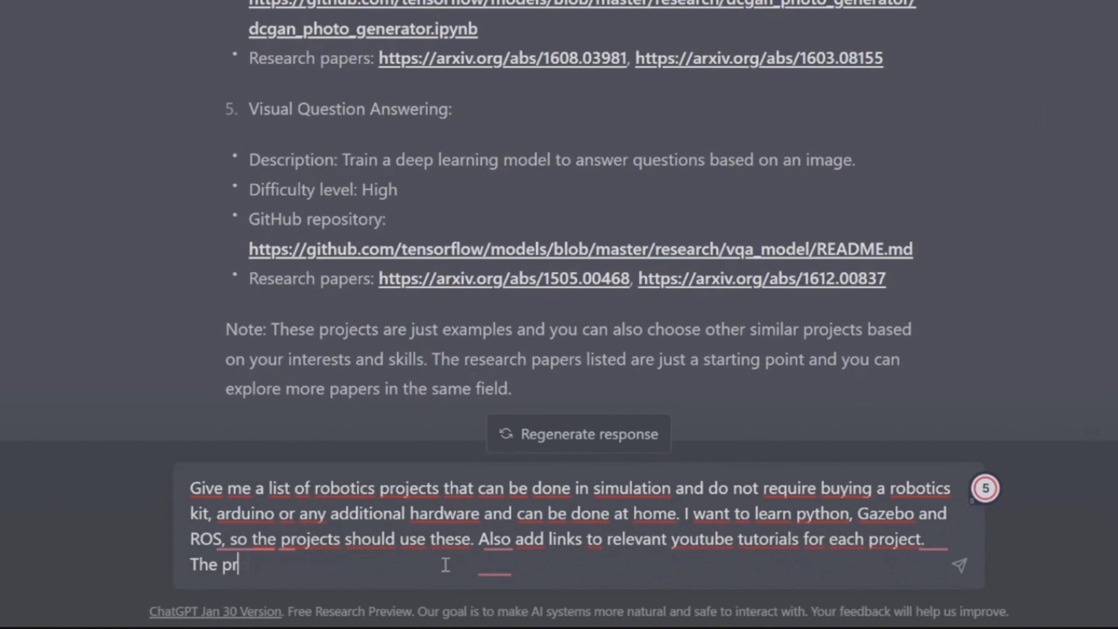
type("ojects should be arranged in ascending ")
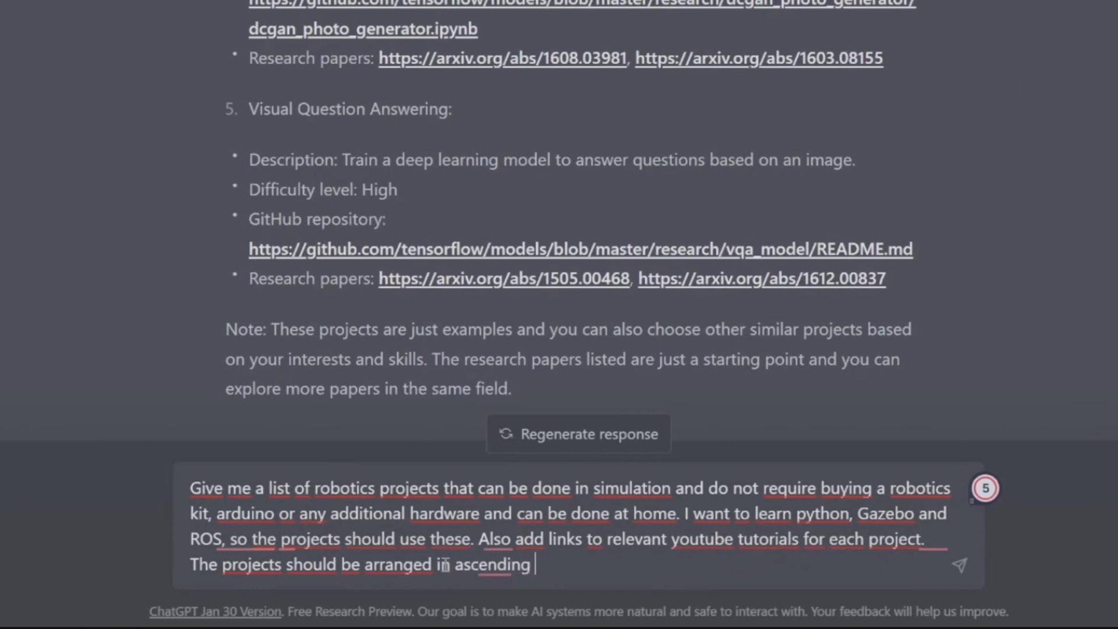
type("order of difficulty and should be ")
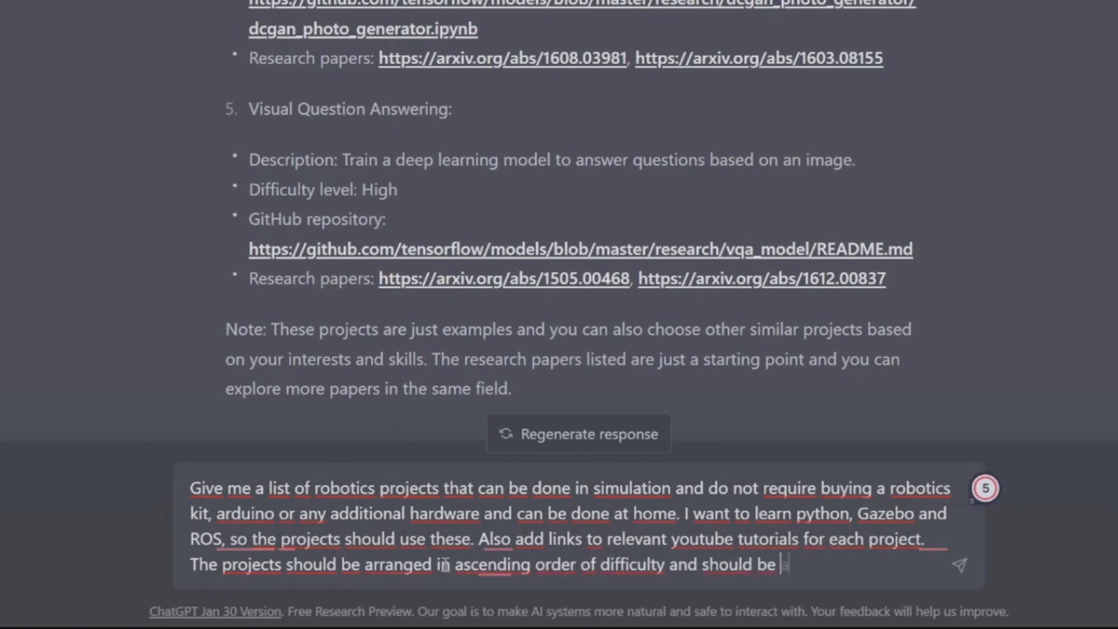
type("all beginner-friendly.")
key("Return")
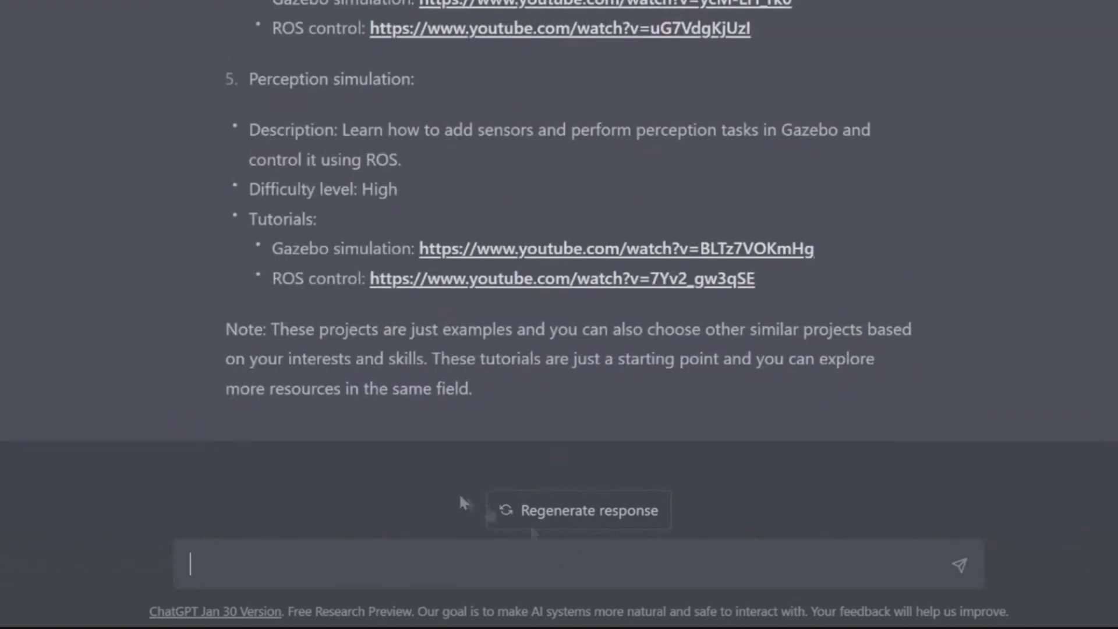
Step: Report the broken YouTube links and ask for working links or alternate articles, books and courses
type("The YouTube links do not work.")
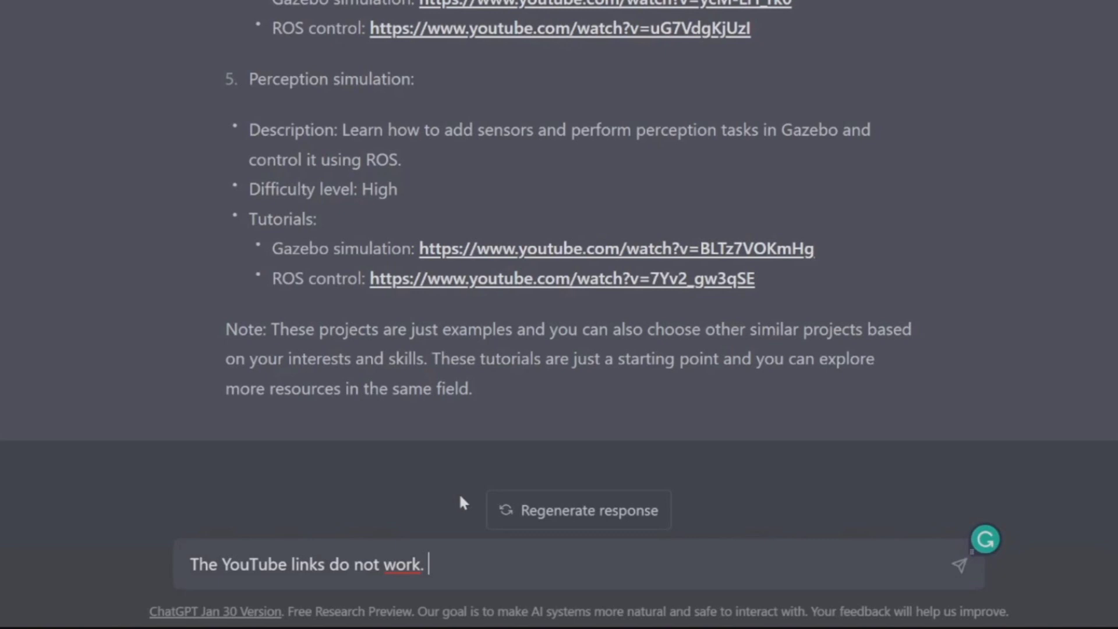
type("Update the links")
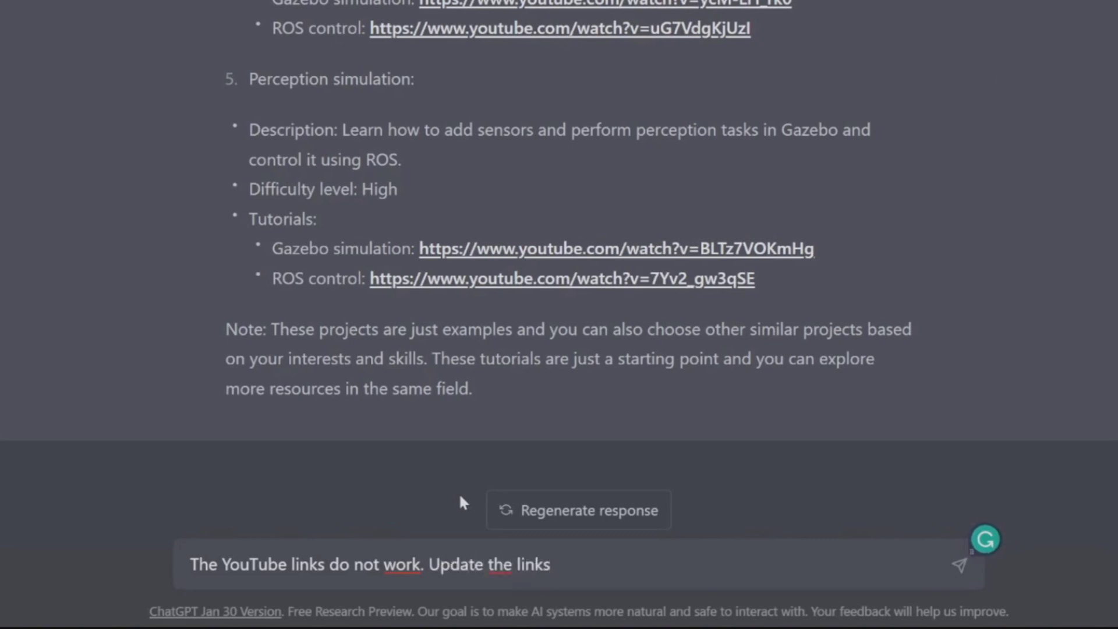
type(" to be working links. ")
type("Use links to alternate articles, books,")
type(" courses, if the")
type(" links are not available.")
key("Return")
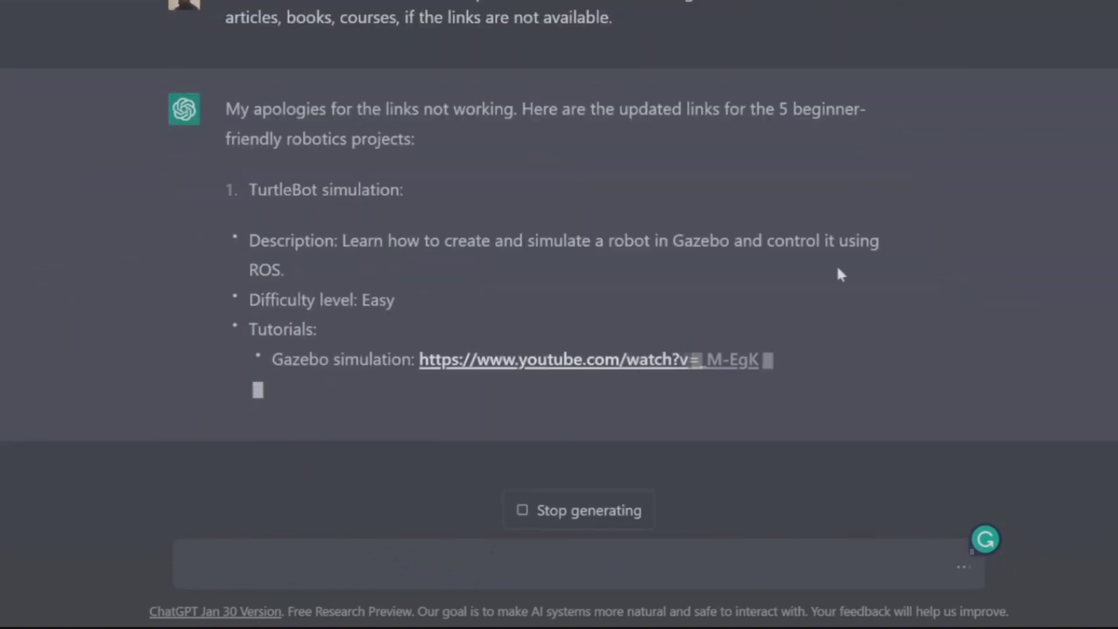
Step: Test the new Gazebo, ROS control, manipulation and mobile robot tutorial links
left_click(641, 330)
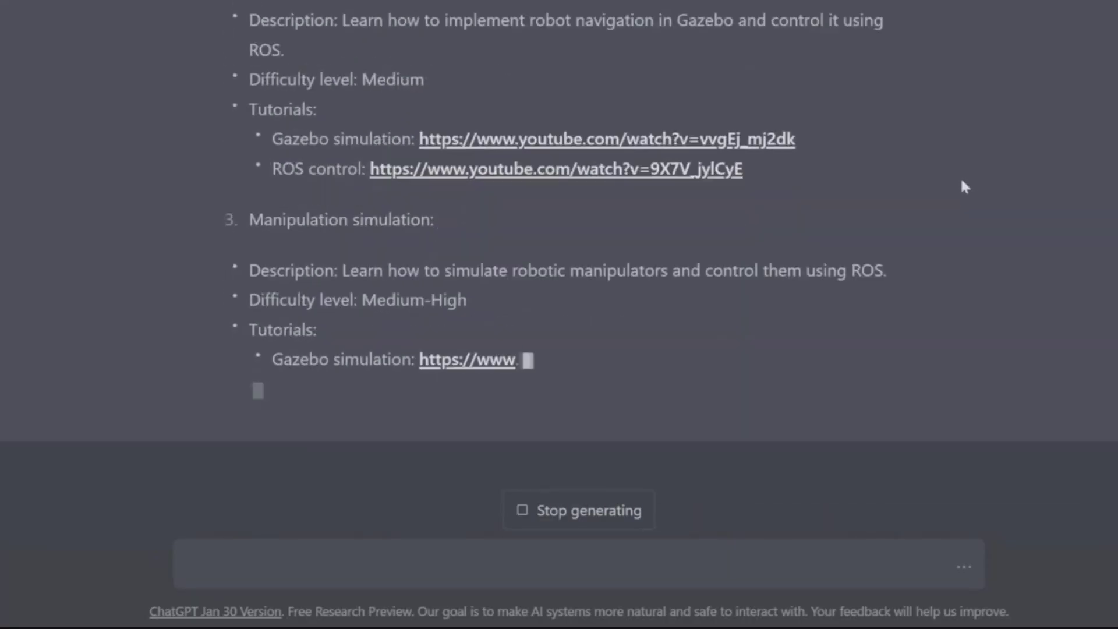
left_click(599, 171)
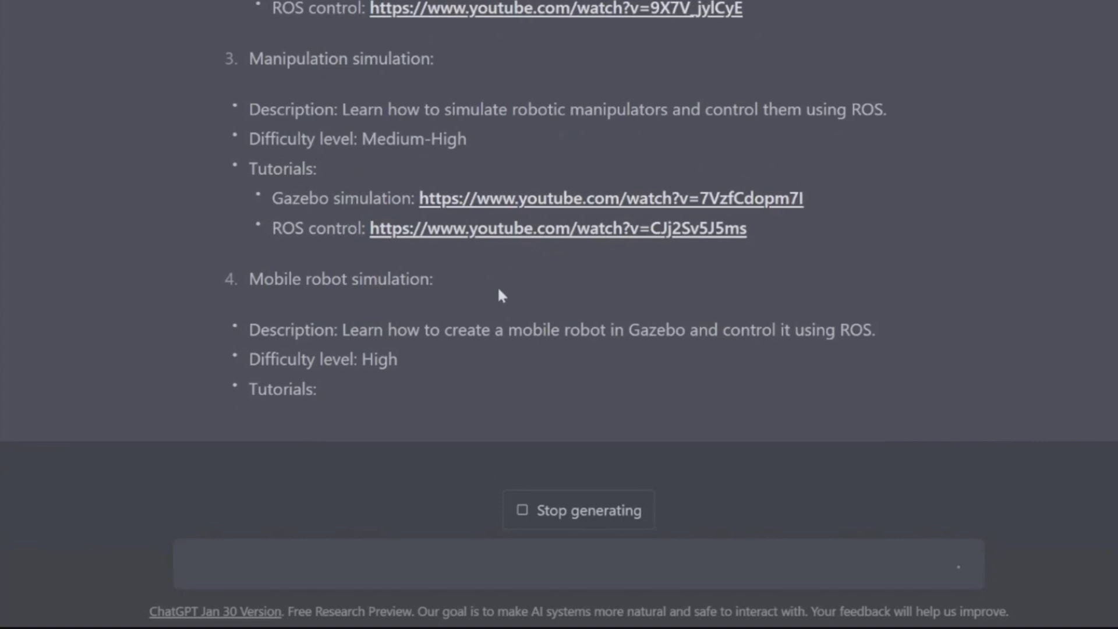
left_click(539, 360)
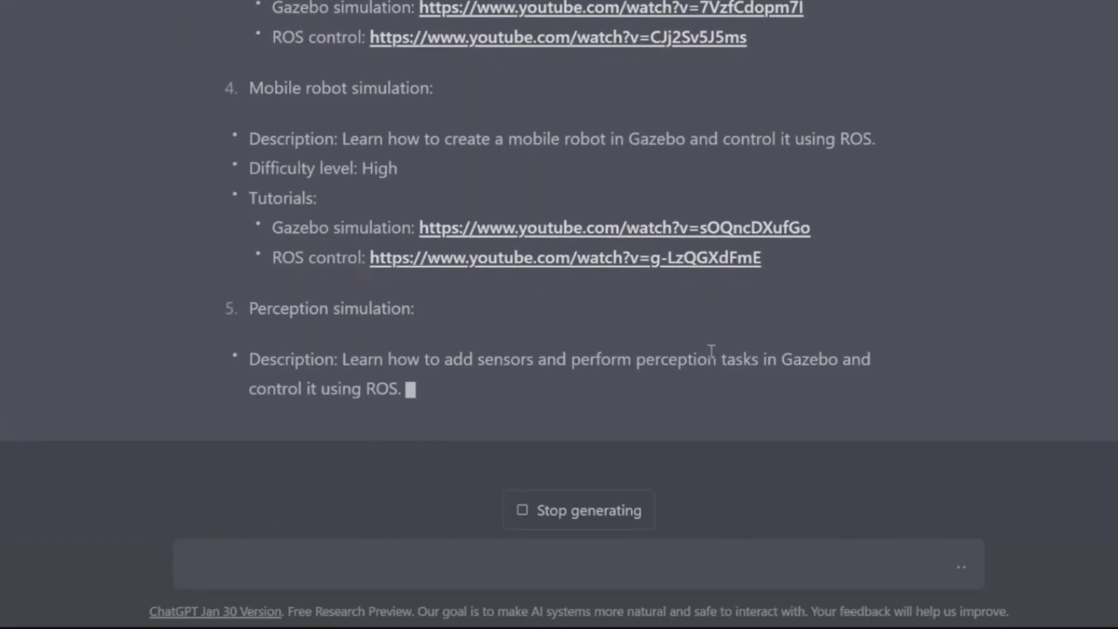
left_click(600, 328)
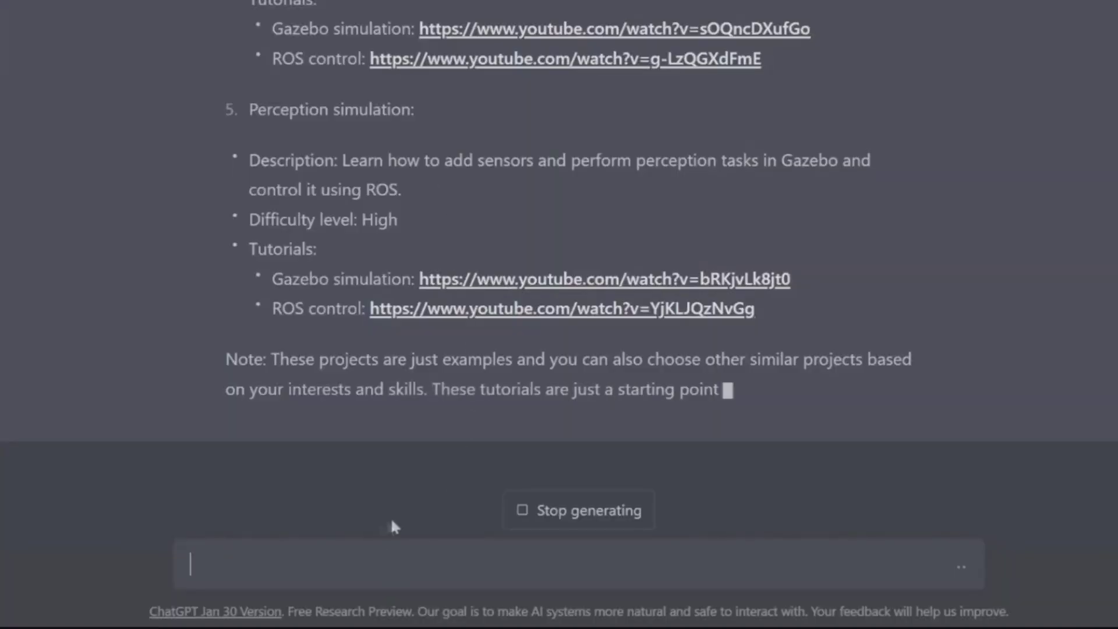
type("Repl")
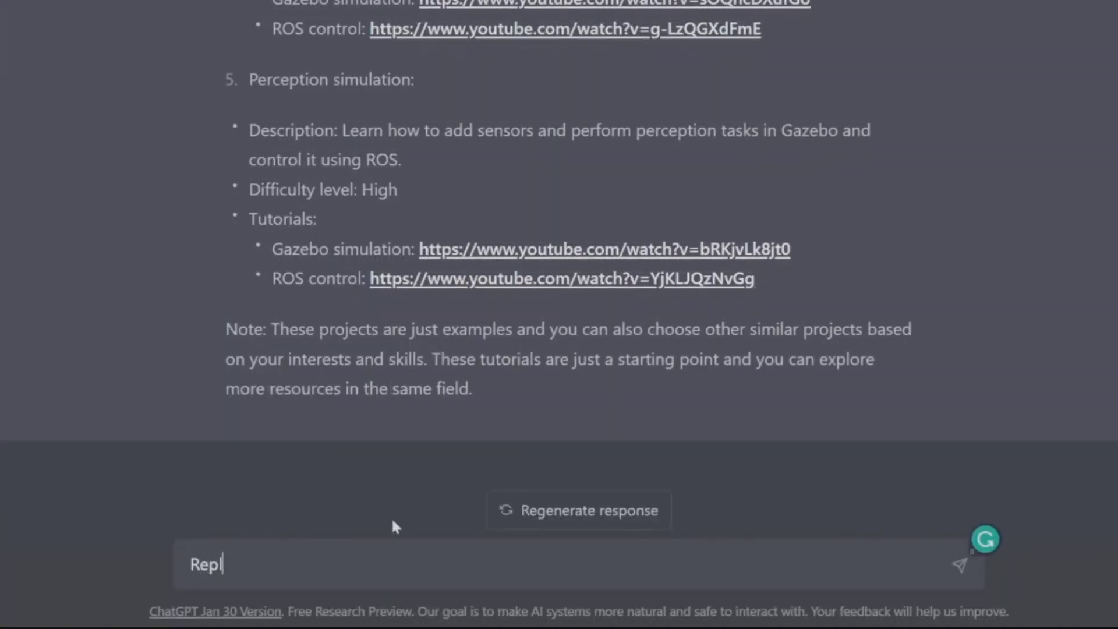
type("ace youtube links with links to GitHub reposito")
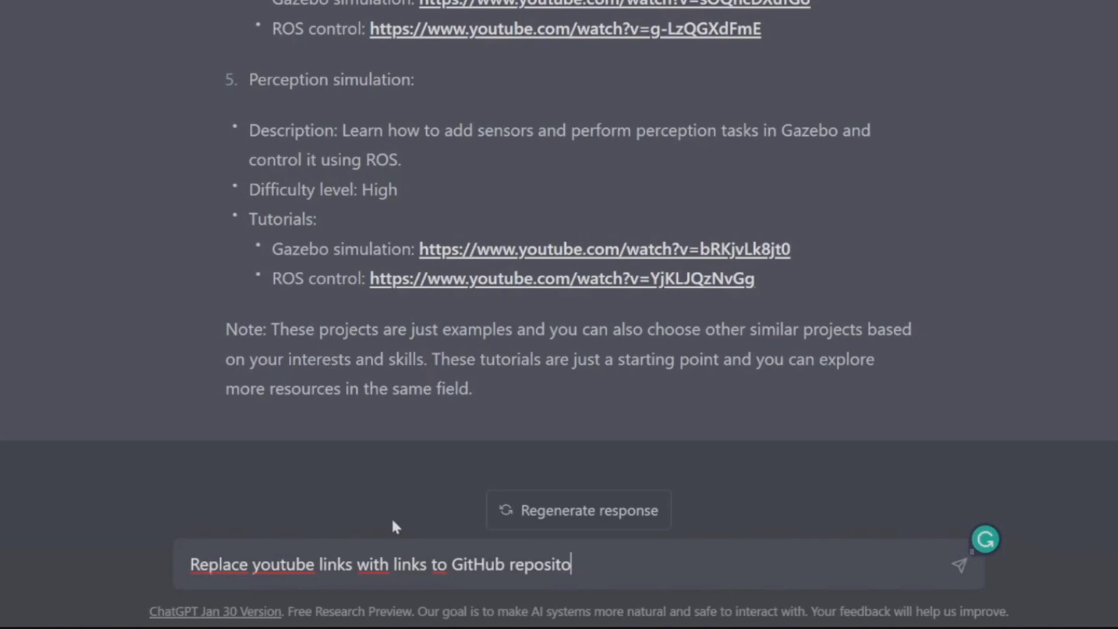
Step: Send the request to replace the YouTube links with GitHub repositories
type("ries")
key("Return")
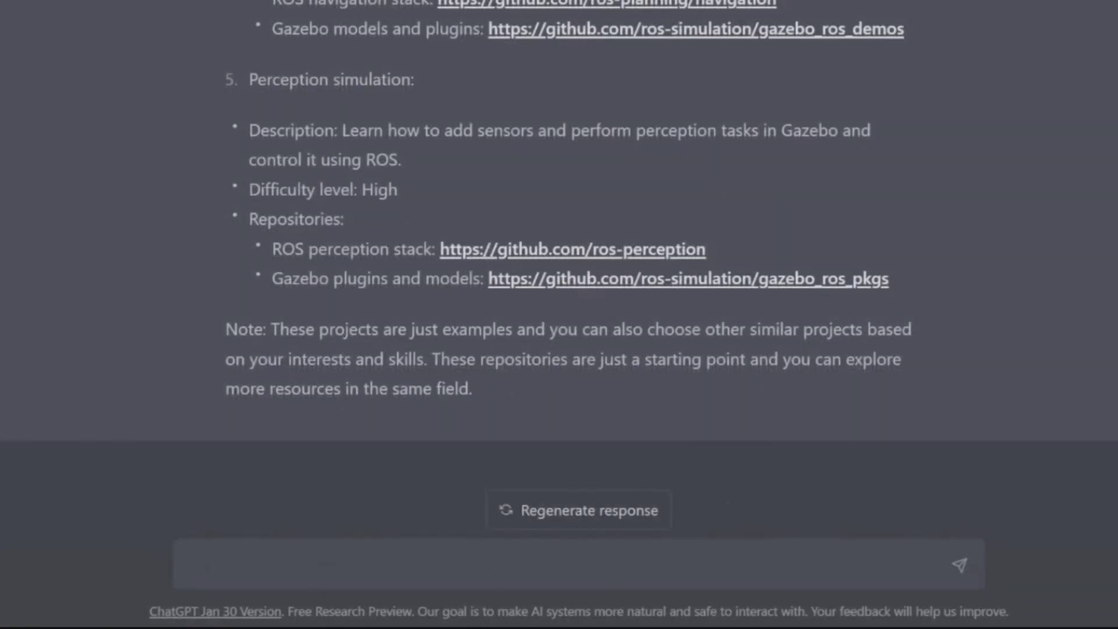
Step: Ask for 10 specific beginner projects using Python and ROS, with no hardware and no descriptions
mouse_move(404, 627)
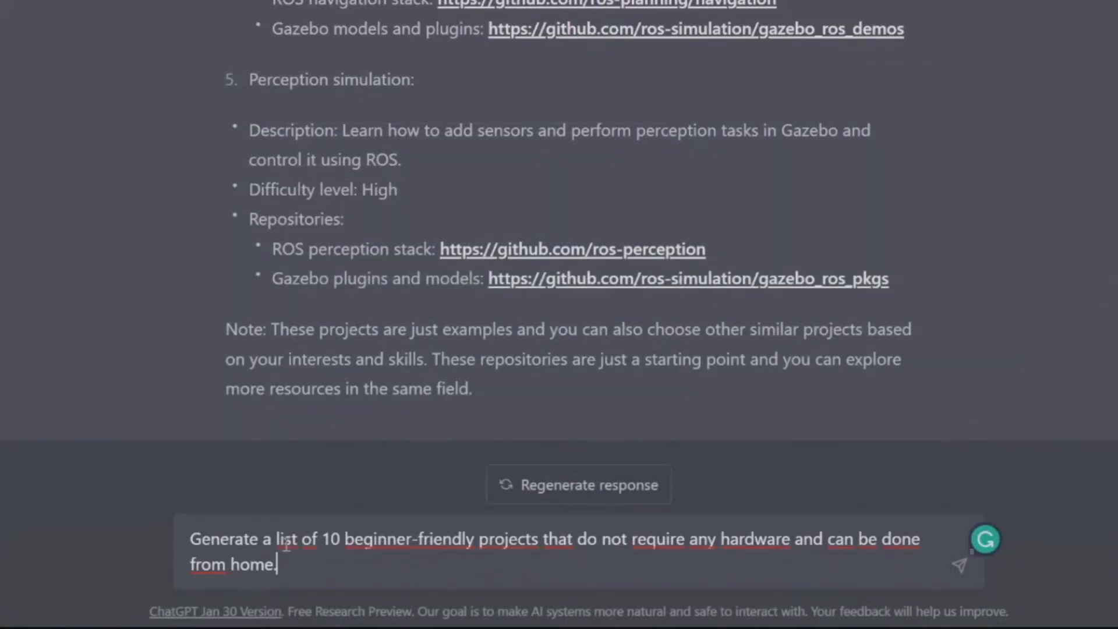
type("These should be")
key("BackSpace")
key("BackSpace")
type("use python and ROS. Make the")
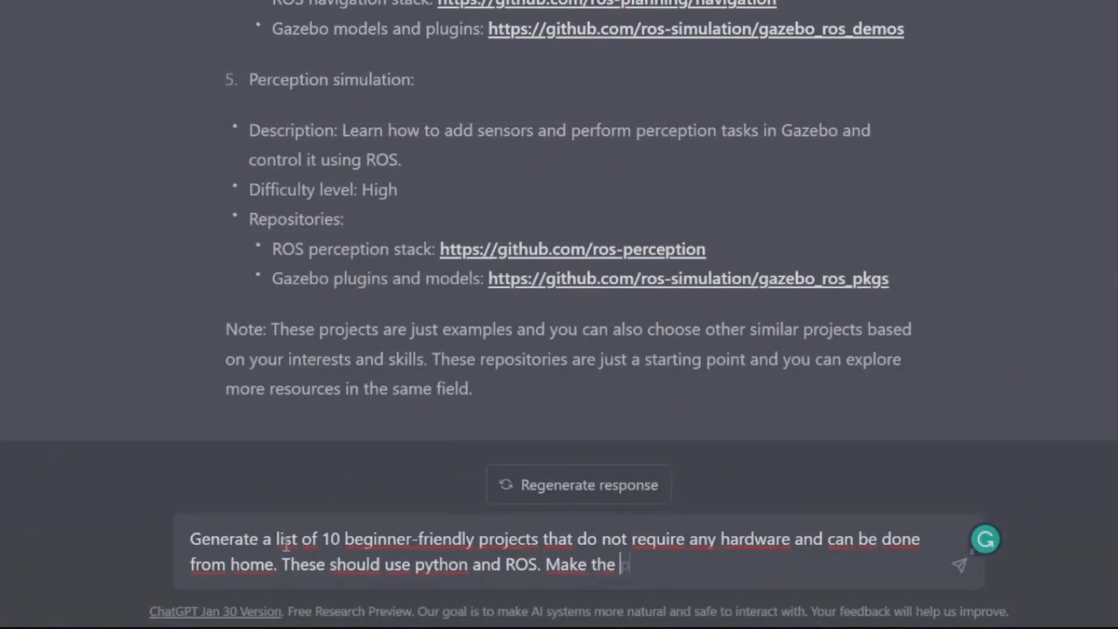
type(" project list as specific as possible. Do n")
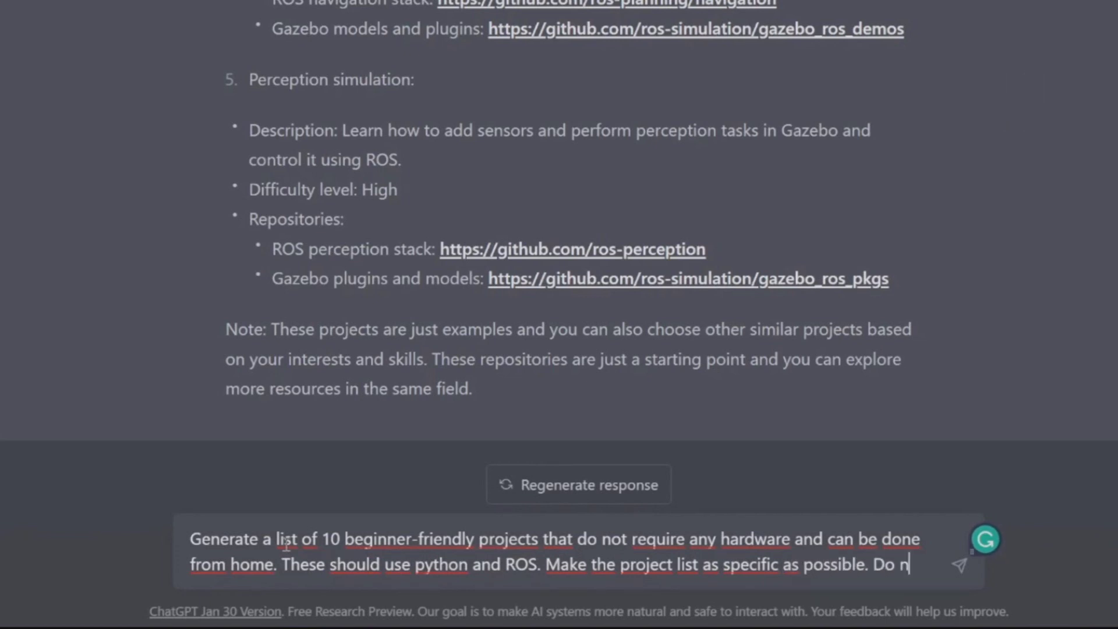
type("ot write any description. Just list the projects.")
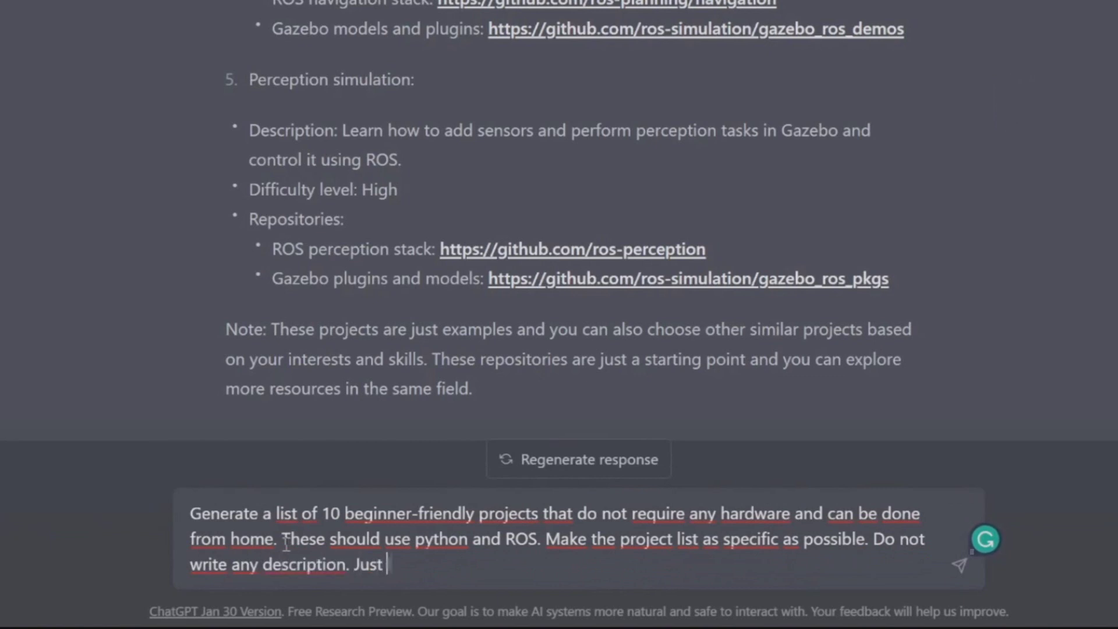
key("Return")
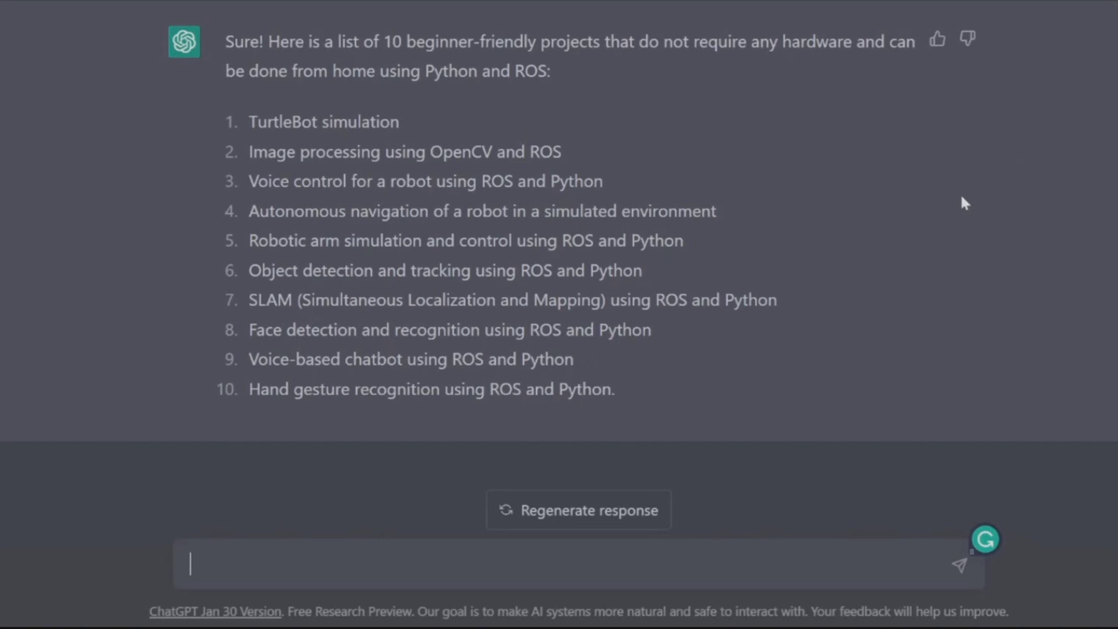
Step: Request a similar list of computer vision projects with long, specific names and no descriptions
type("Generate a")
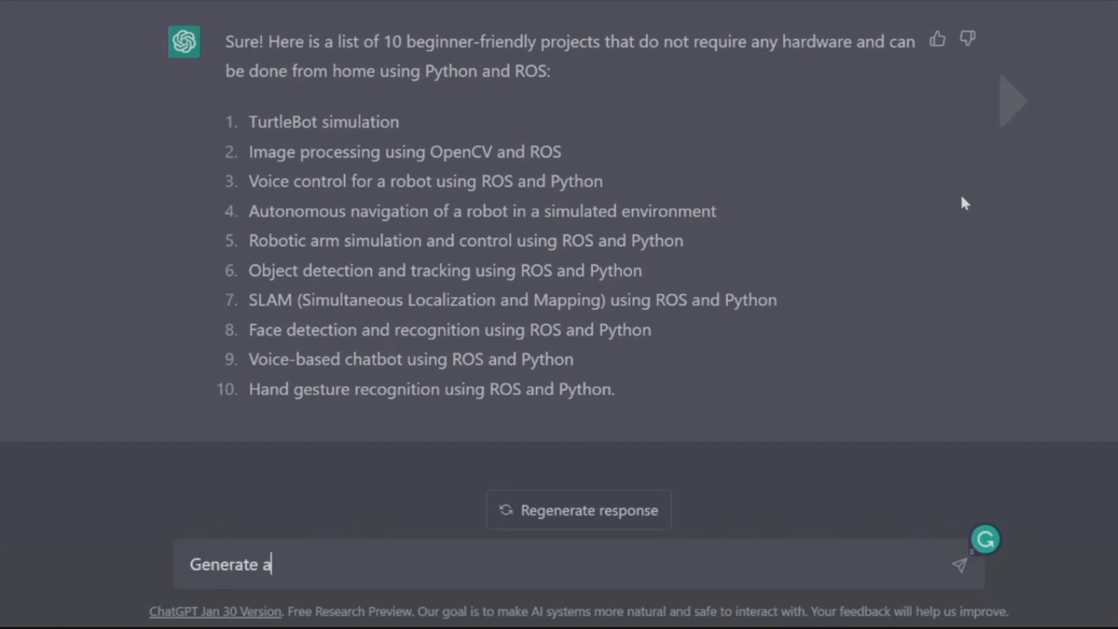
type(" similar list but for computer vision. Make the projet")
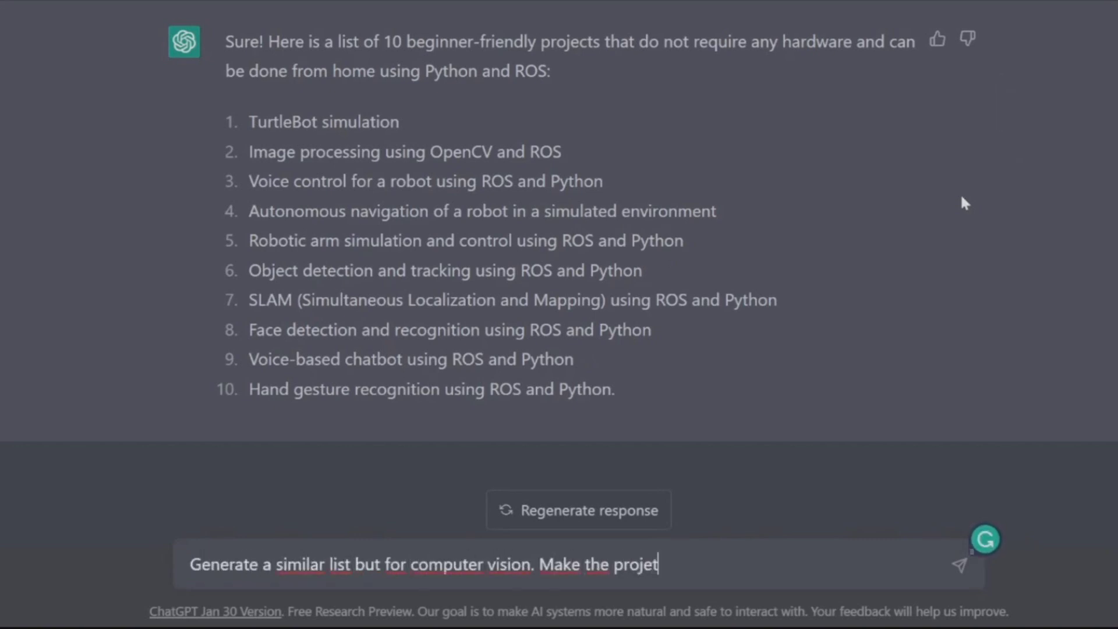
key("BackSpace")
type("ct name as long and specific as possibl")
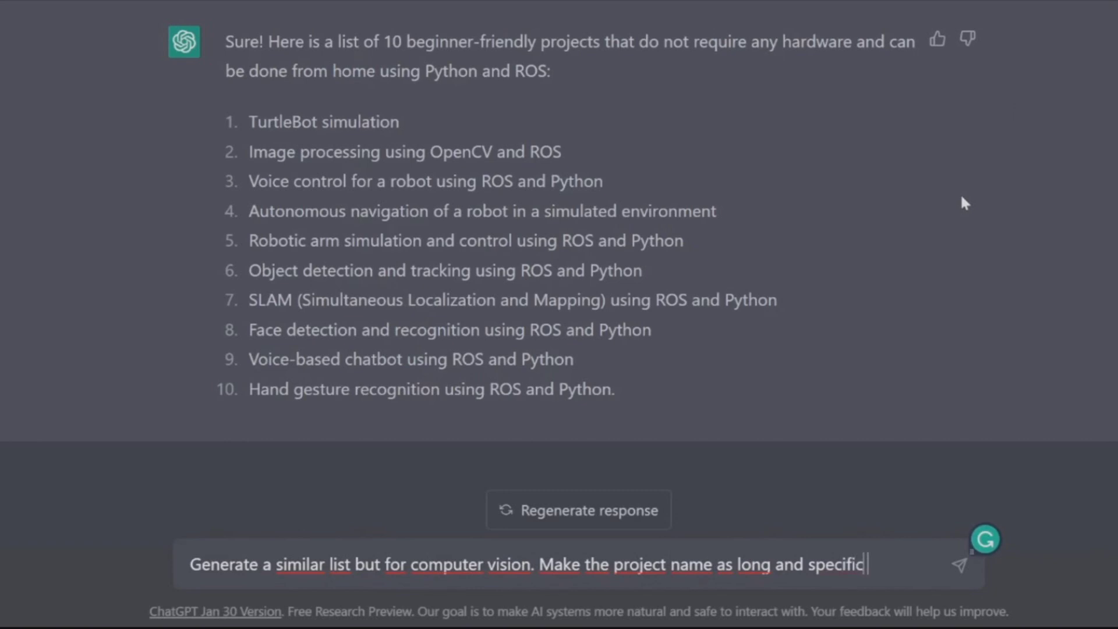
type("e. But do not describe it.")
key("Return")
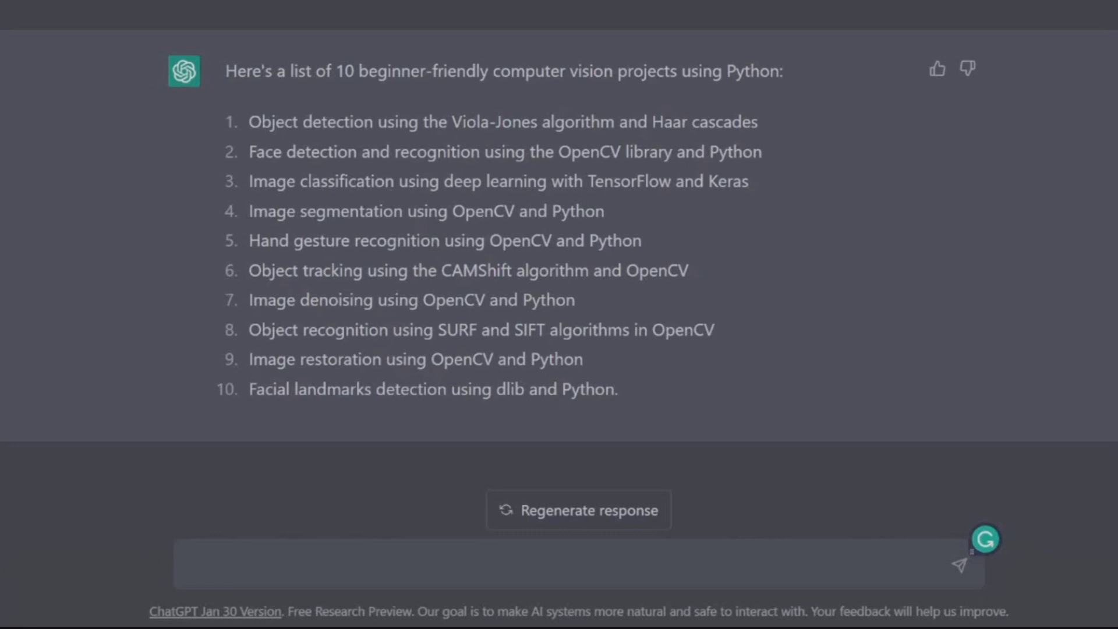
Step: Ask what the project pipeline for a TensorFlow cat-dog classifier would look like
type("I want to build a cat-dog classifier project using tensor")
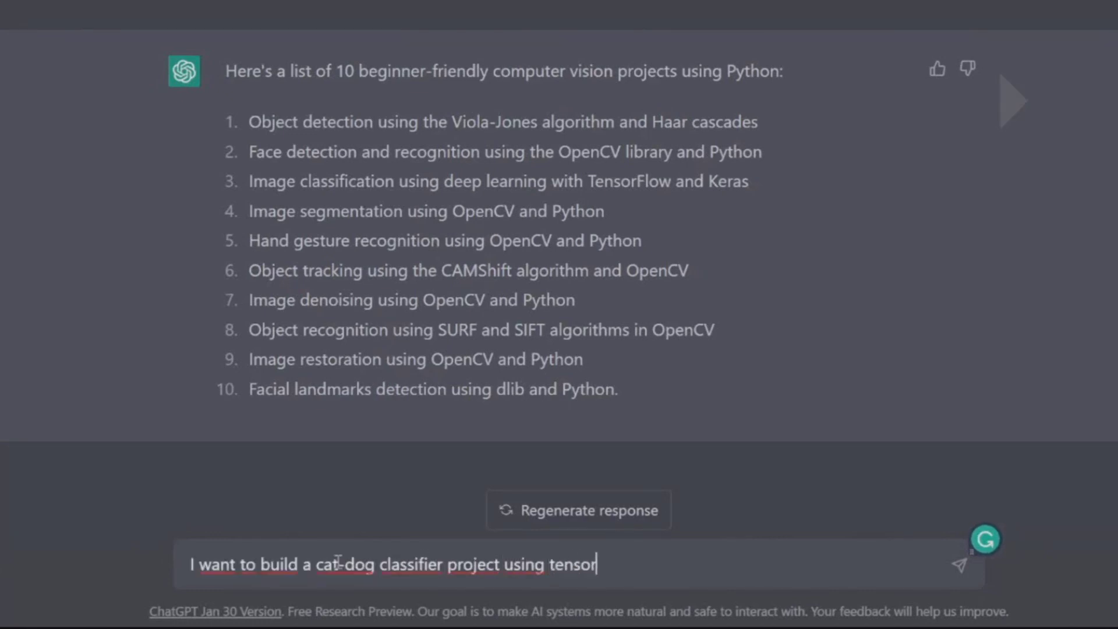
type("flow. What would the projec")
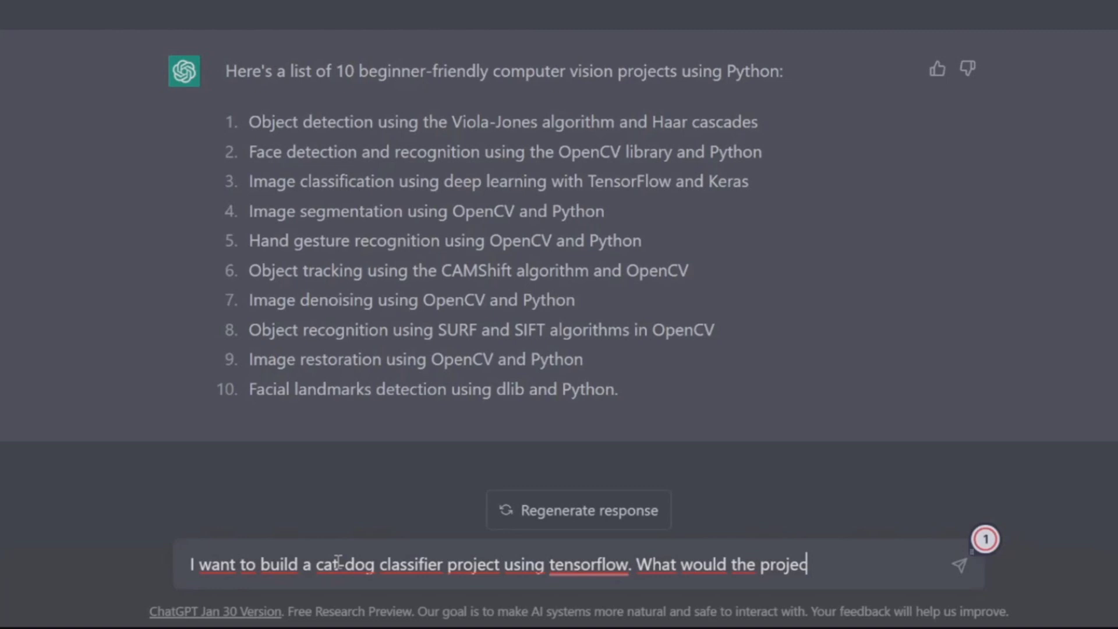
type("t pipeline look like?")
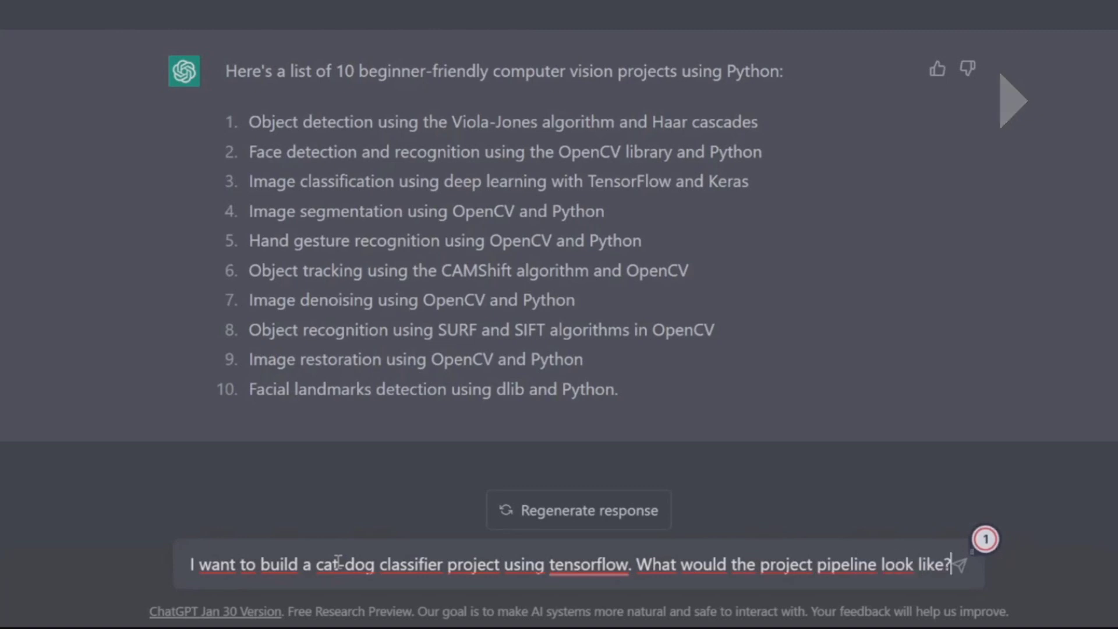
key("Return")
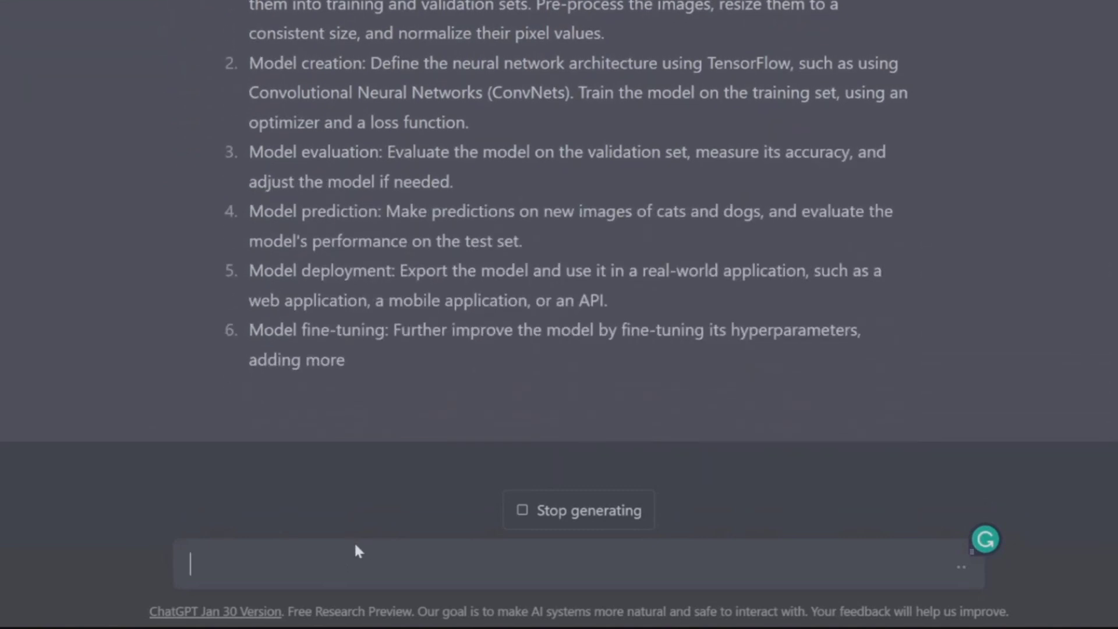
Step: Request an alternate conventional computer vision pipeline without deep learning, comparing the two pipelines
type("Generate an altera")
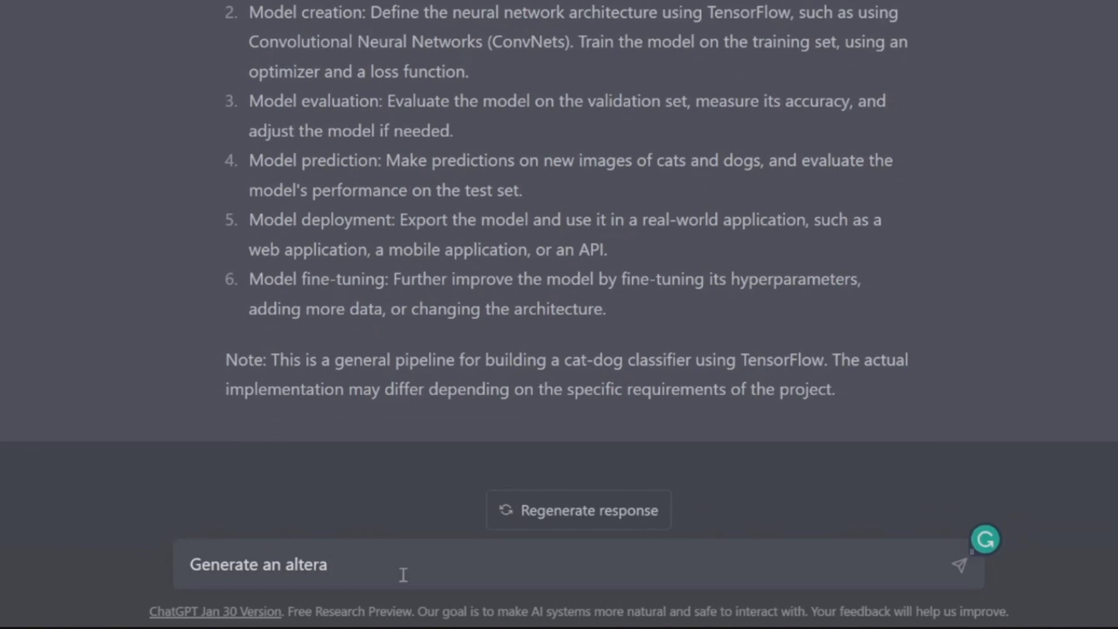
key("BackSpace")
type("nate pipel")
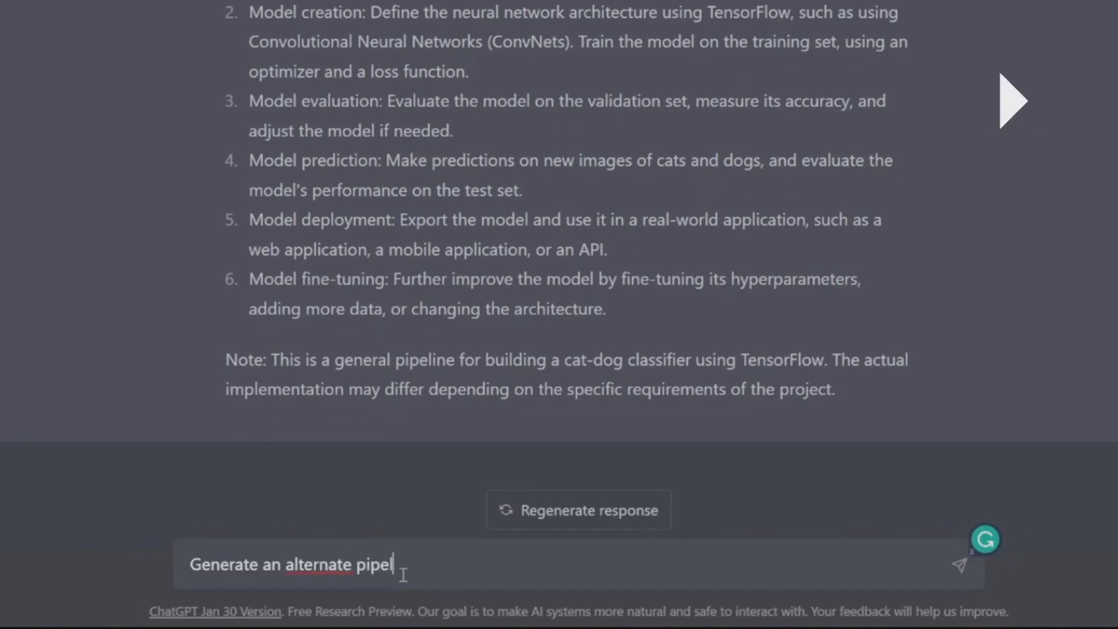
type("ine that uses deep learning")
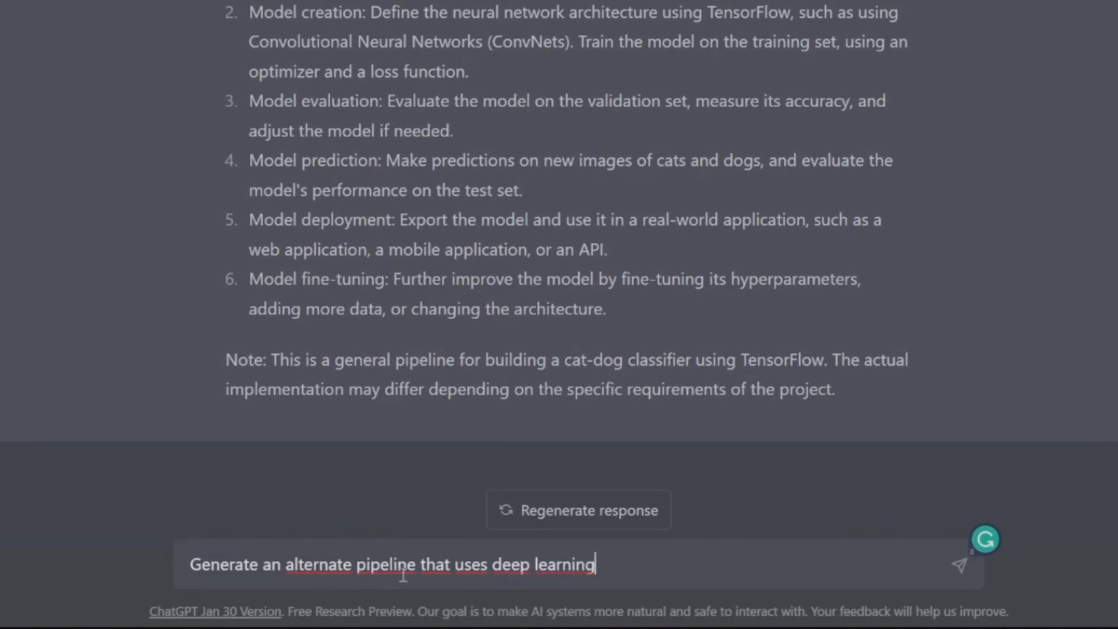
key("BackSpace")
key("BackSpace")
key("BackSpace")
key("BackSpace")
key("BackSpace")
key("BackSpace")
key("BackSpace")
key("BackSpace")
key("BackSpace")
key("BackSpace")
key("BackSpace")
key("BackSpace")
key("BackSpace")
key("BackSpace")
key("BackSpace")
key("BackSpace")
key("BackSpace")
key("BackSpace")
type("does not use deep learning but r")
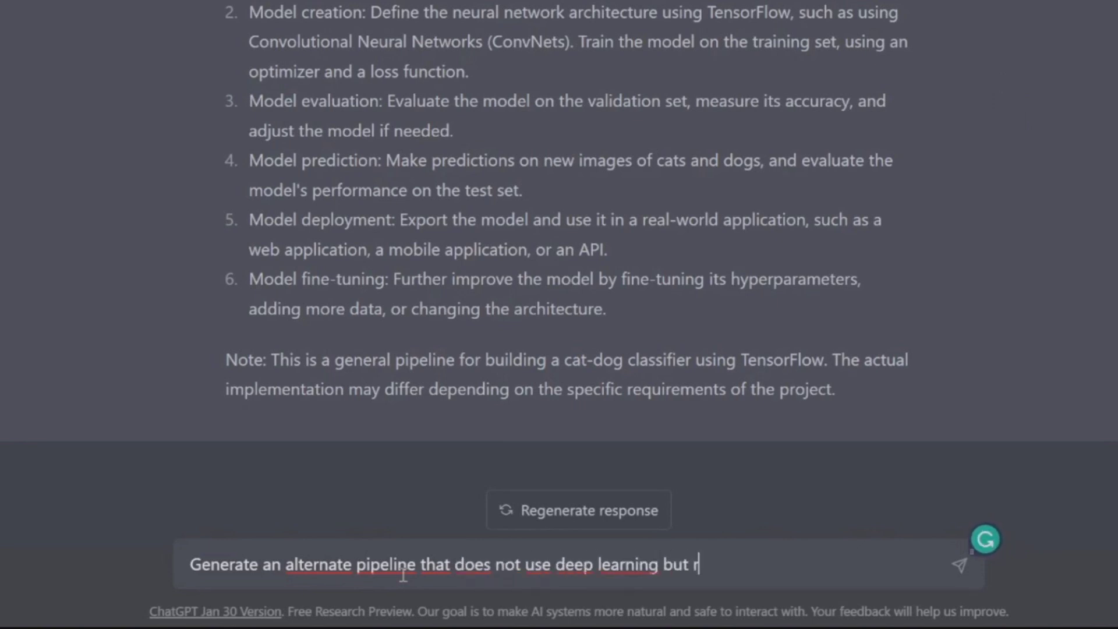
type("ather conventional computer vision. In the end, compare the two p")
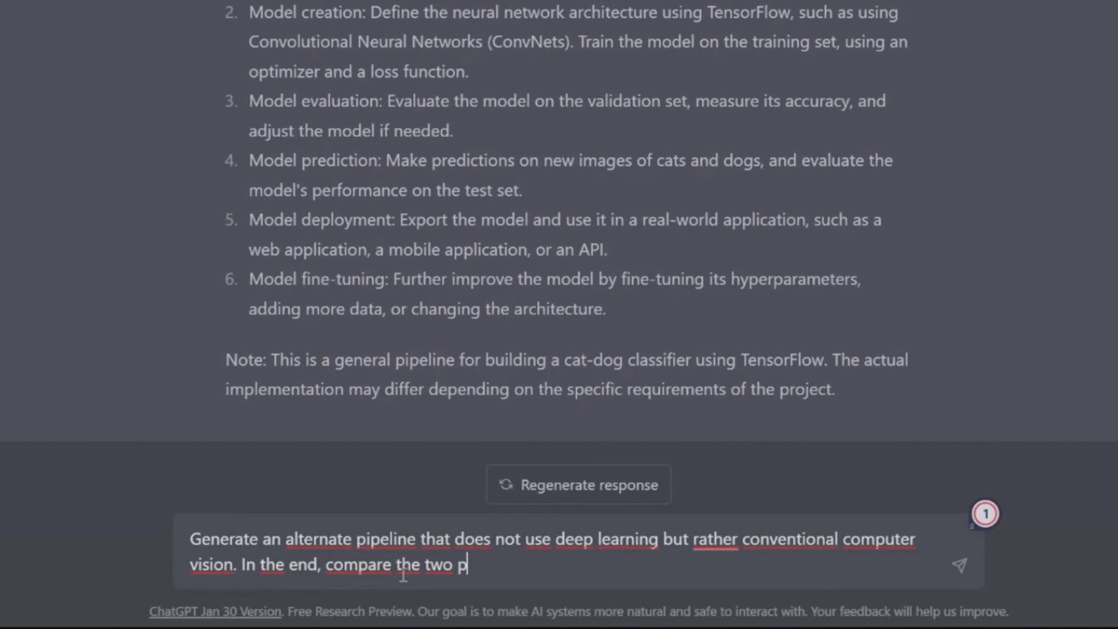
type("ipelines.")
key("Return")
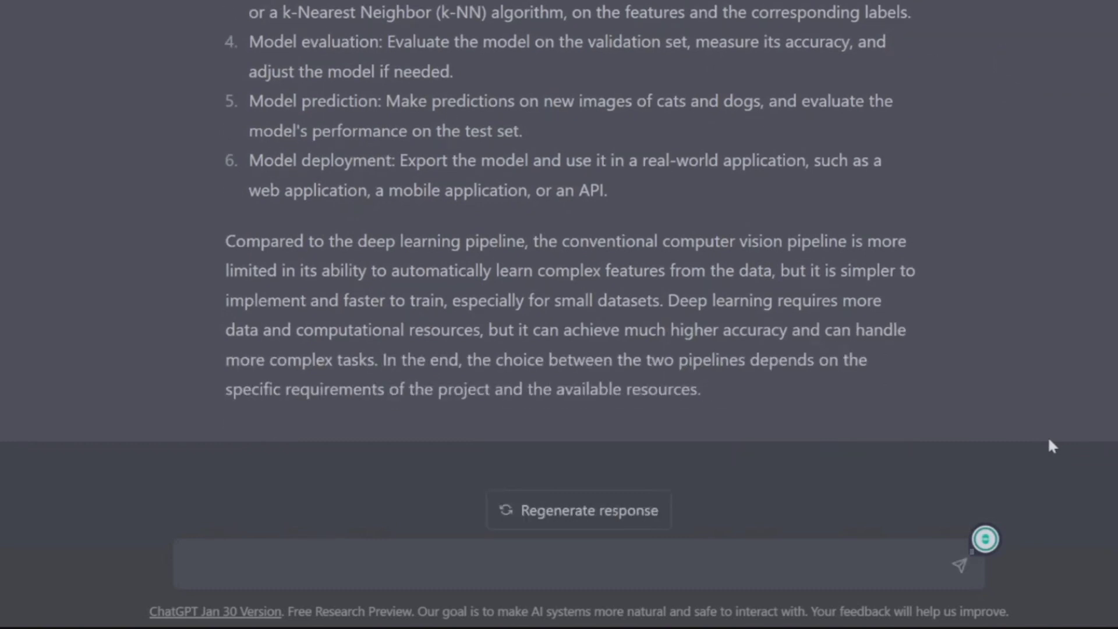
Step: Ask for a three-criteria comparison of each pipeline's feature extraction, then start a reply about complexity
type("Comment o")
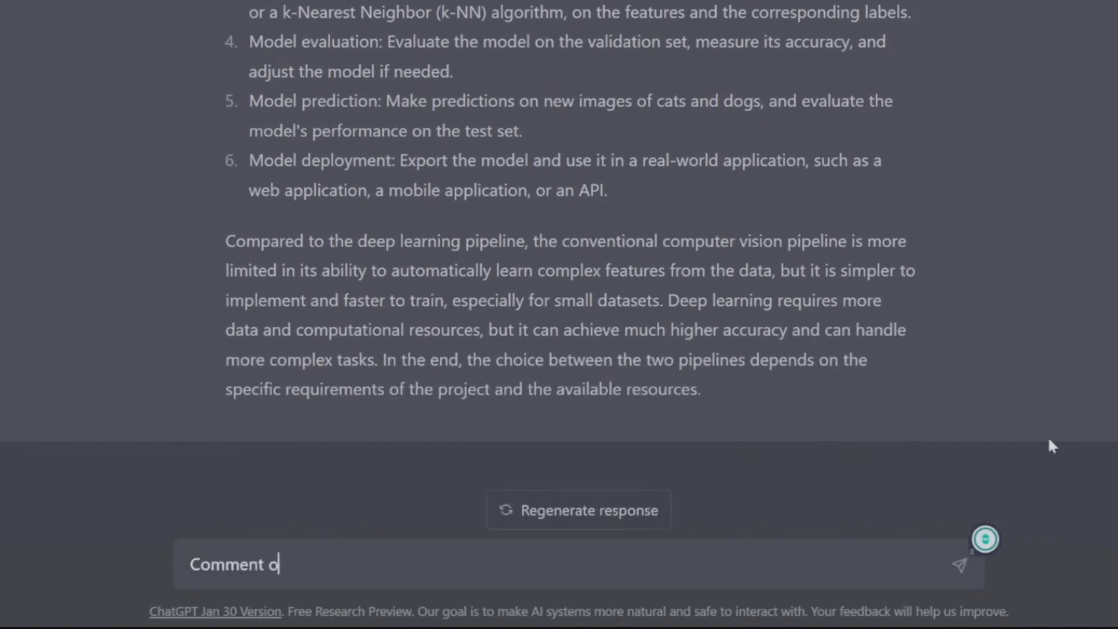
type("n the feature extraction process of each p")
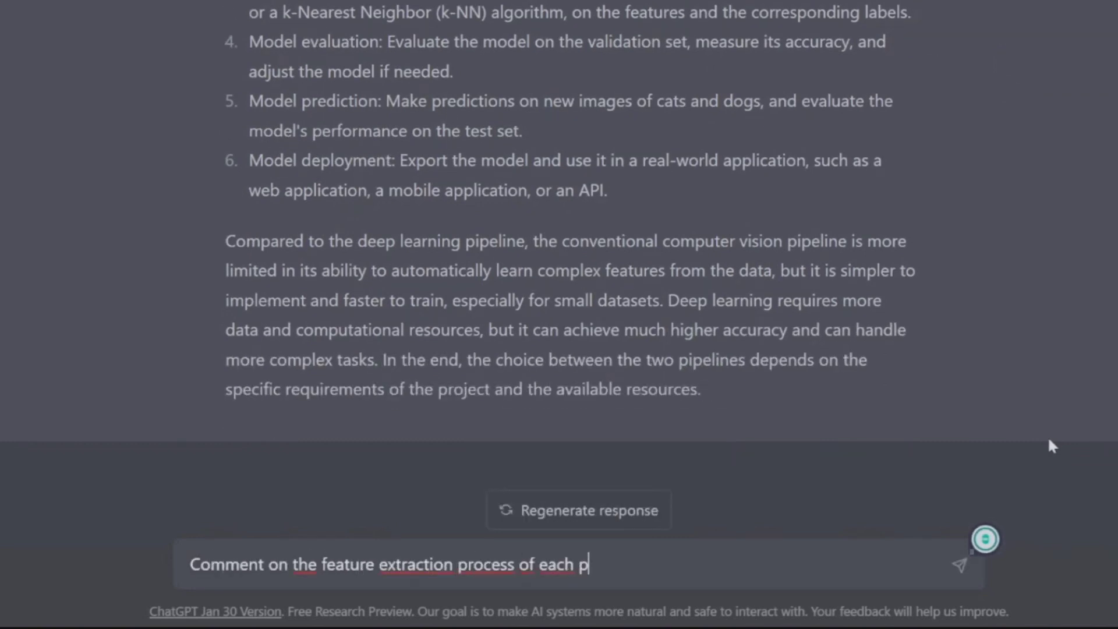
type("ipeline and make a comparison based on 3 criteria")
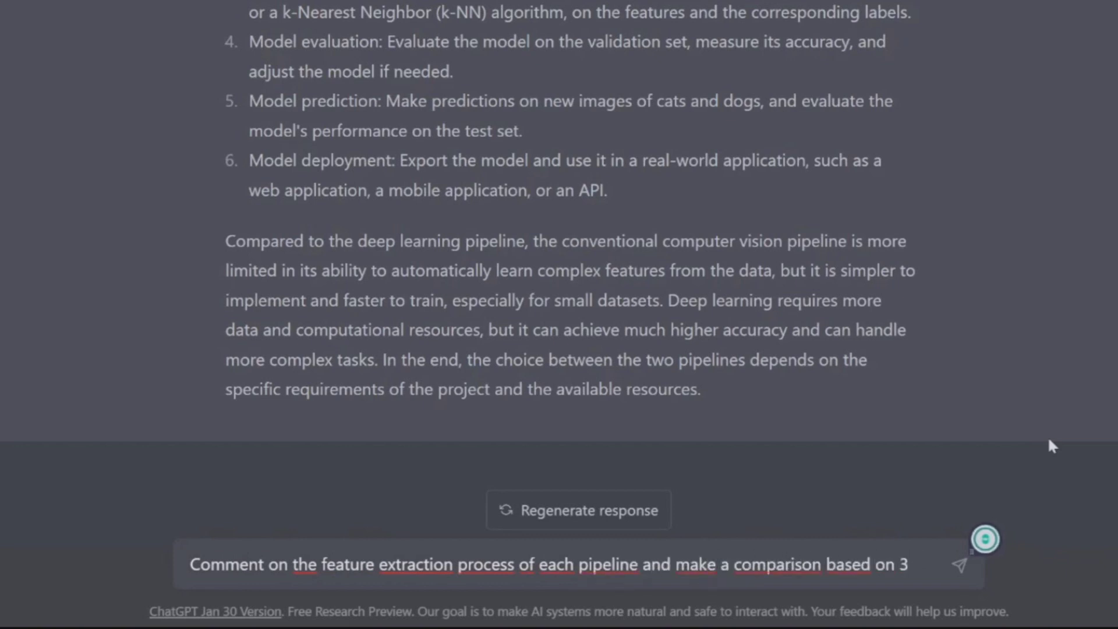
key("Return")
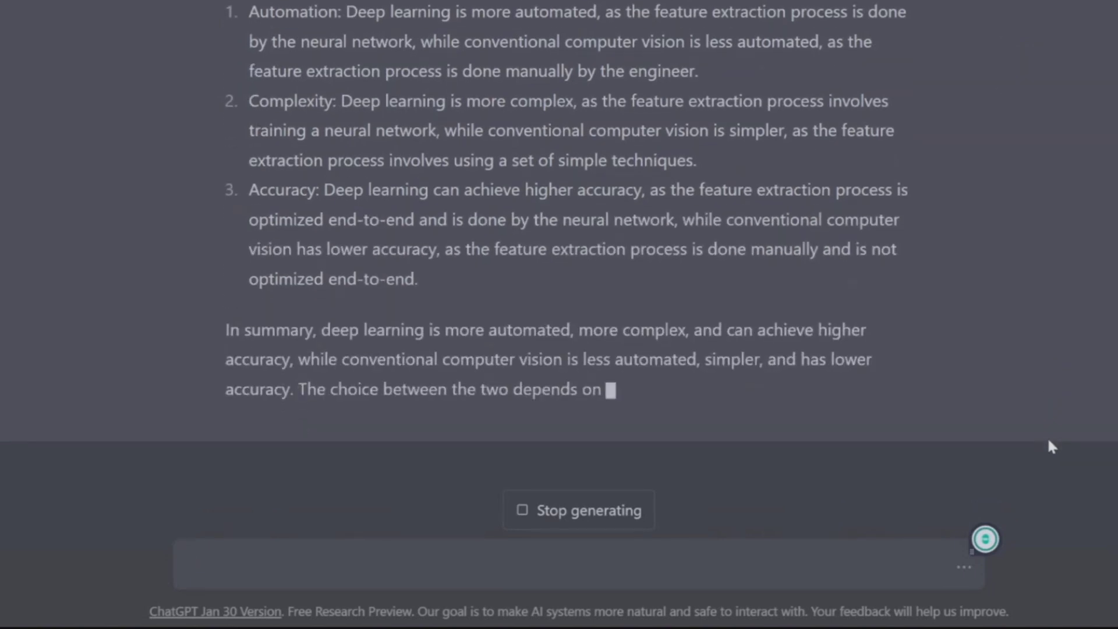
type("Complexity is n")
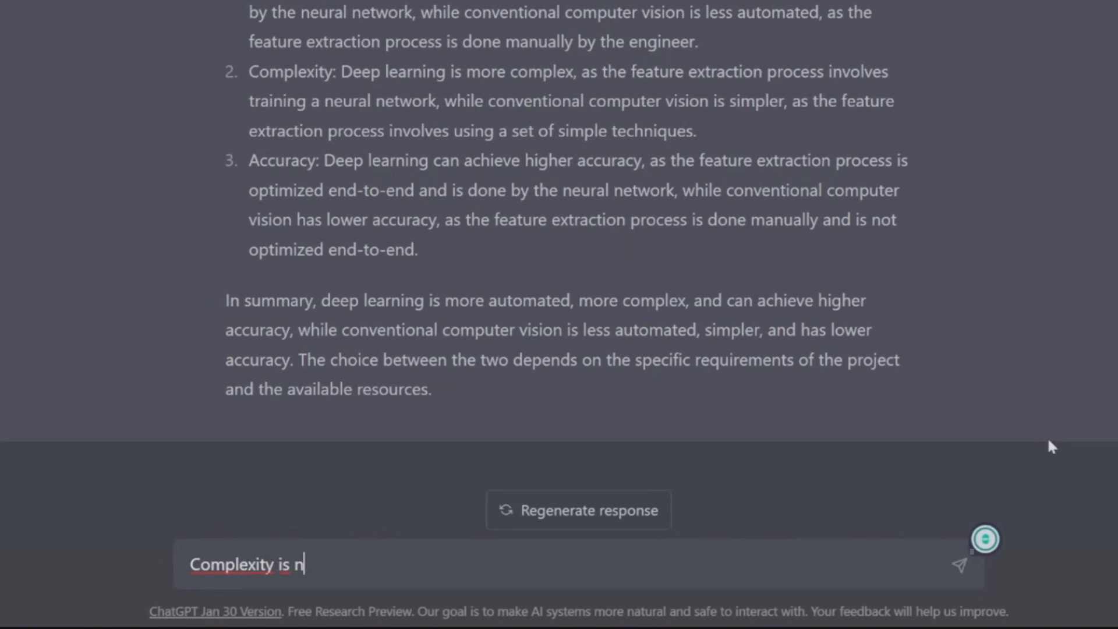
Step: Ask which pipeline to recommend for the cat-dog classifier, since complexity isn't a problem
type("ot a p")
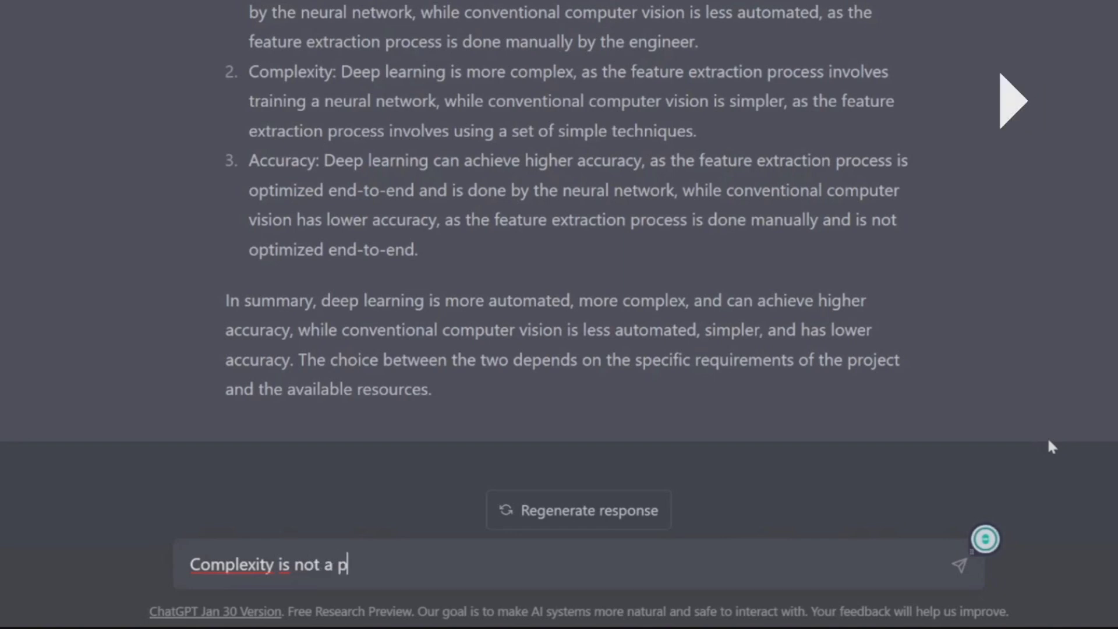
type("roblem for me. Based on these three comparison criteria, whic")
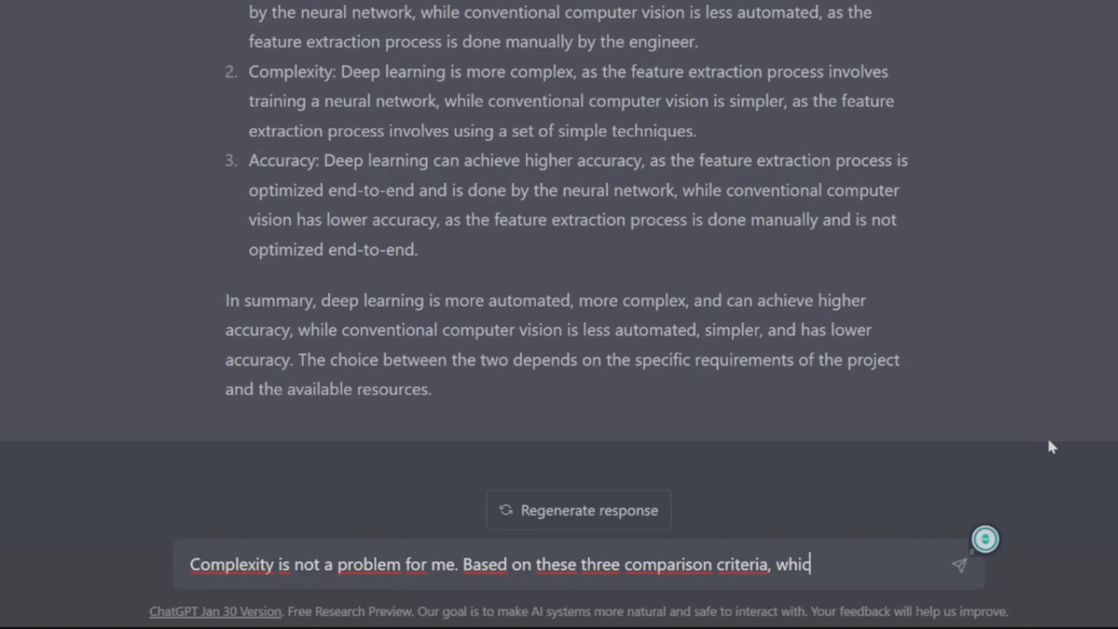
type("h pipeline do you recommend for my cat-dog classifier project?")
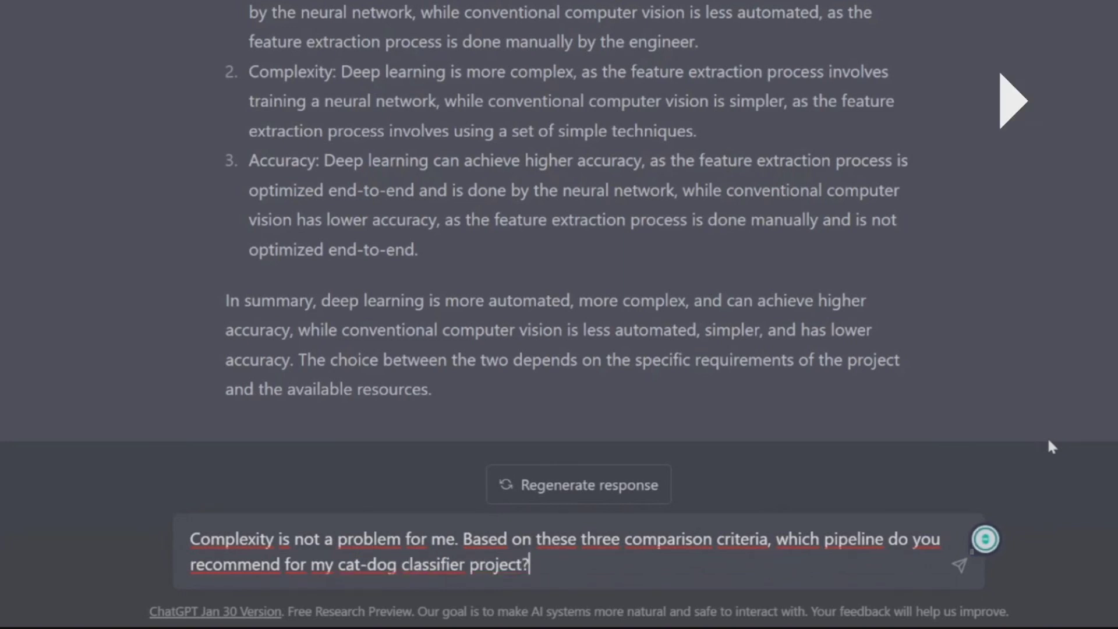
key("Return")
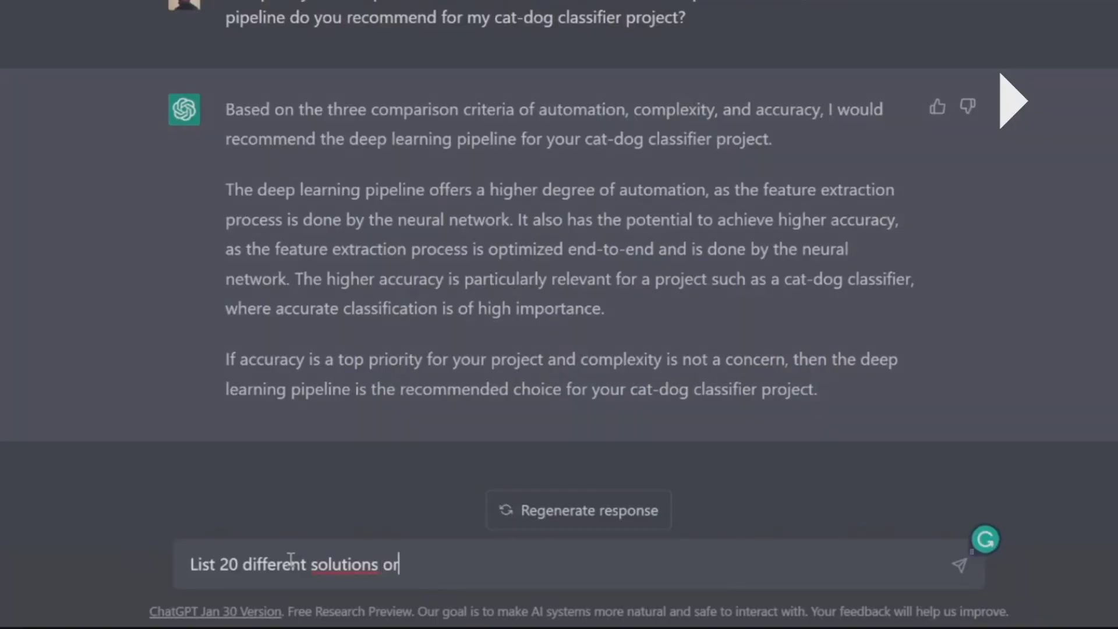
type("approaches to the cat-dog classif")
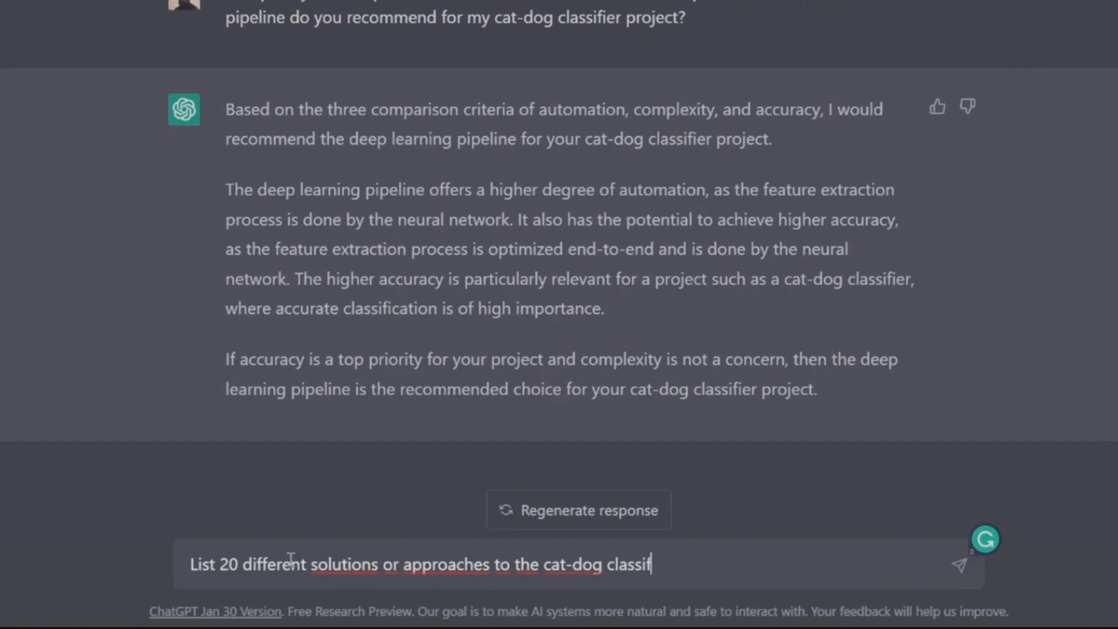
Step: Request 20 diverse cat-dog classifier solutions drawn from research papers for brainstorming
type("ier problem.")
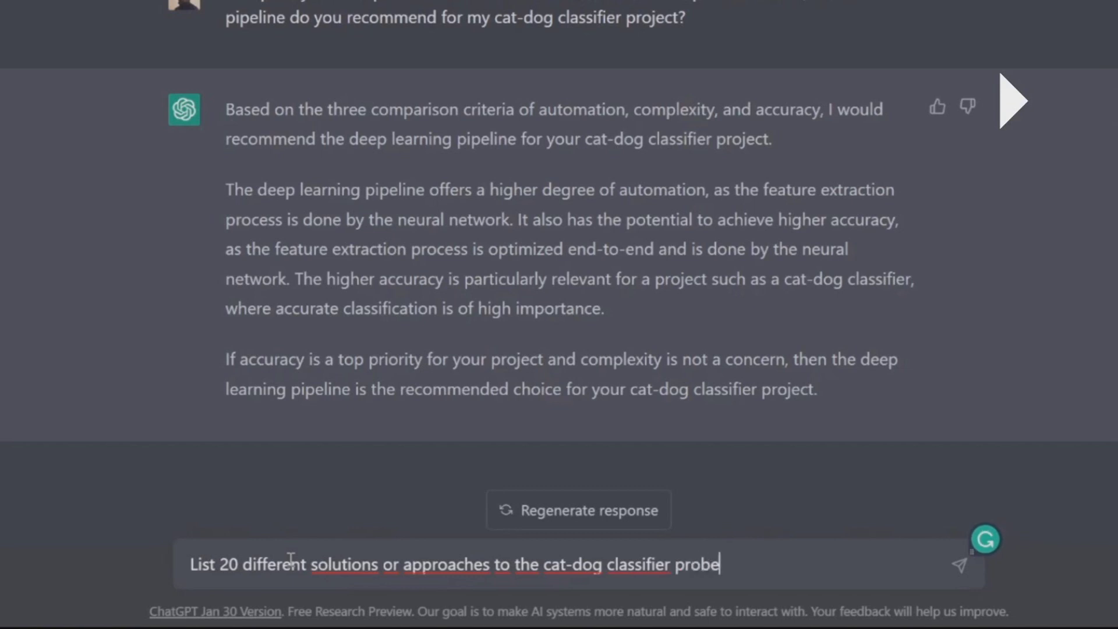
type(" Take reference from research papers. I am brain")
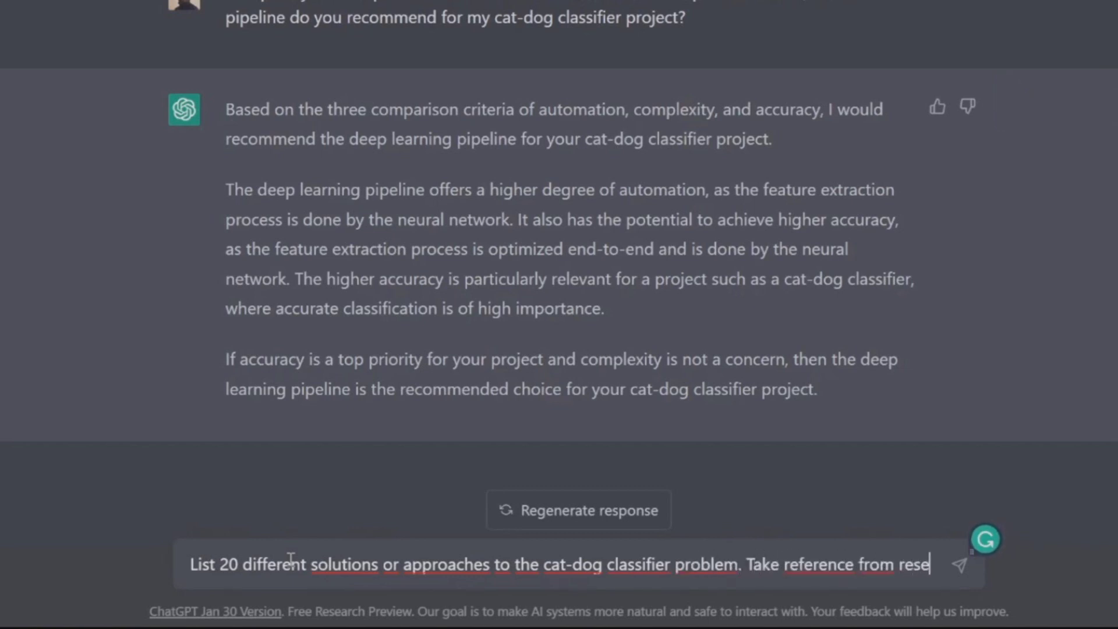
type("storming and want to ge")
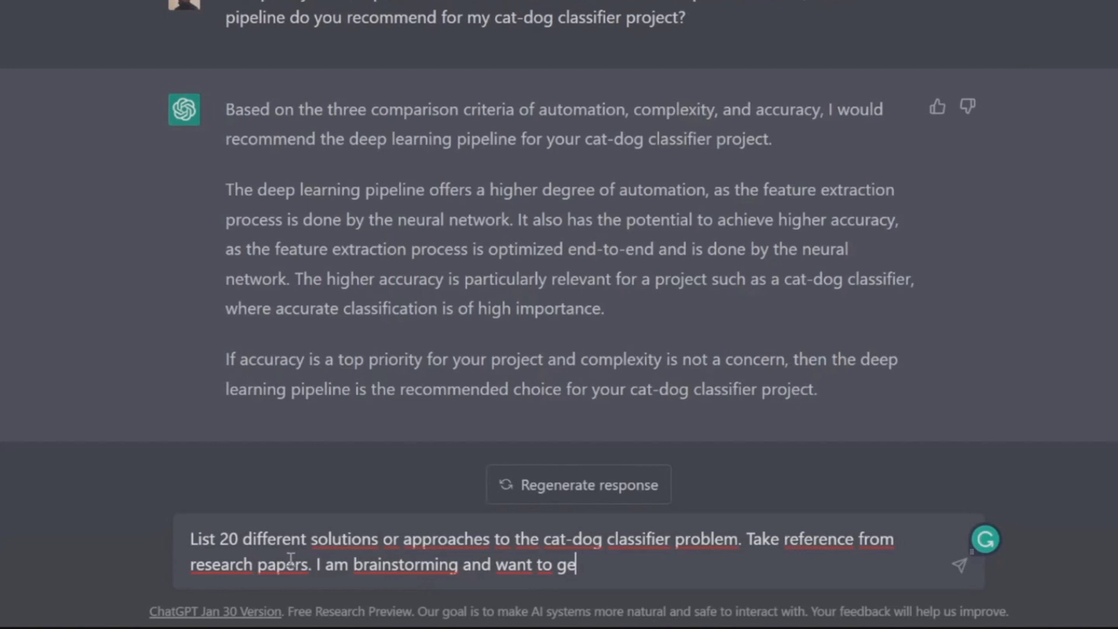
type("nerate diverse solutions to this problem.")
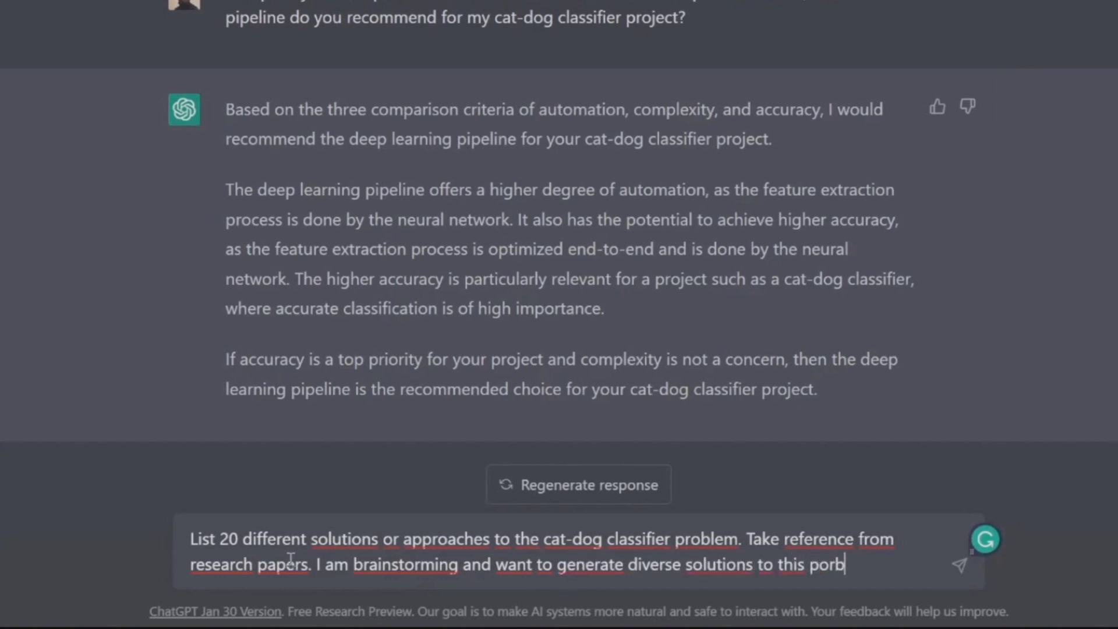
type(" the more")
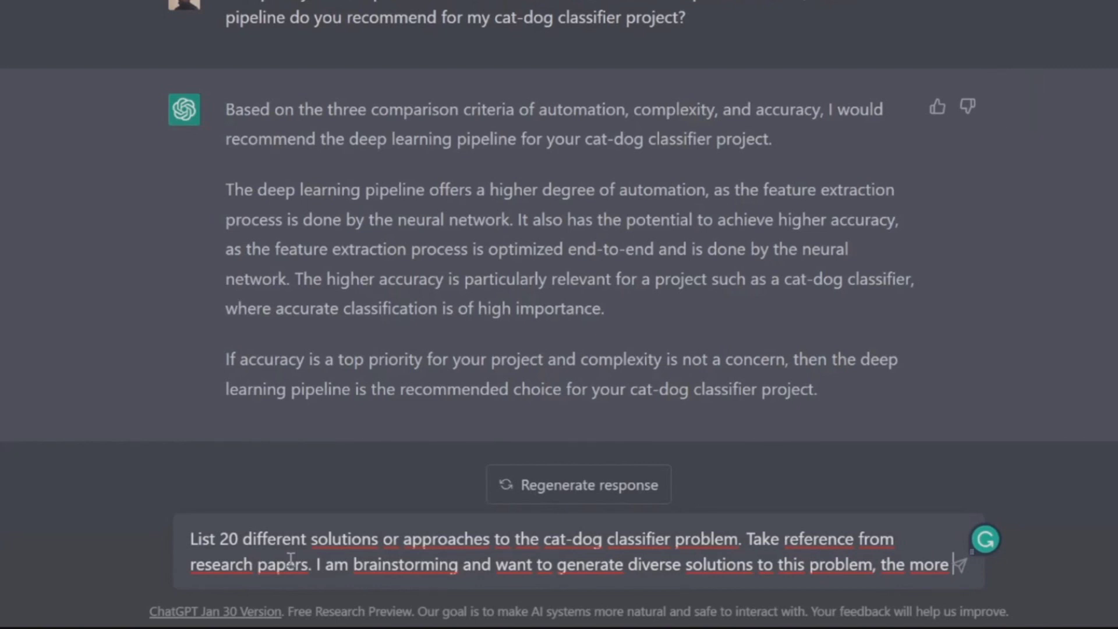
key("BackSpace")
key("BackSpace")
key("BackSpace")
key("BackSpace")
key("BackSpace")
key("BackSpace")
key("BackSpace")
key("BackSpace")
key("BackSpace")
key("BackSpace")
key("BackSpace")
type(".")
key("Return")
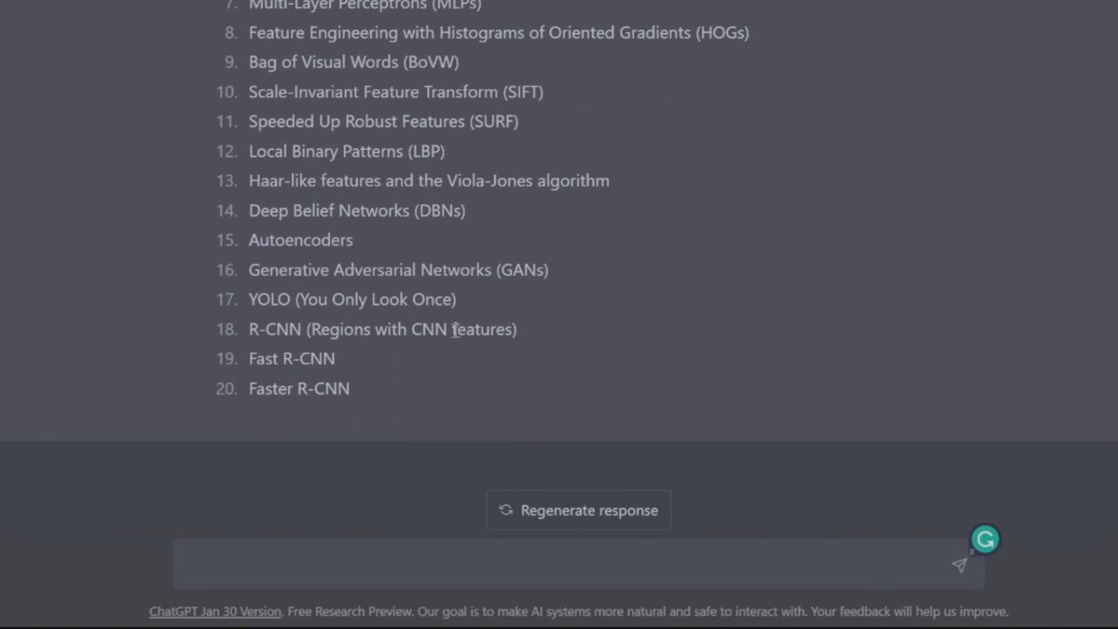
Step: Ask to compare all 20 solutions and name the most widely adopted practical, accurate approach
type("Compare all of the ")
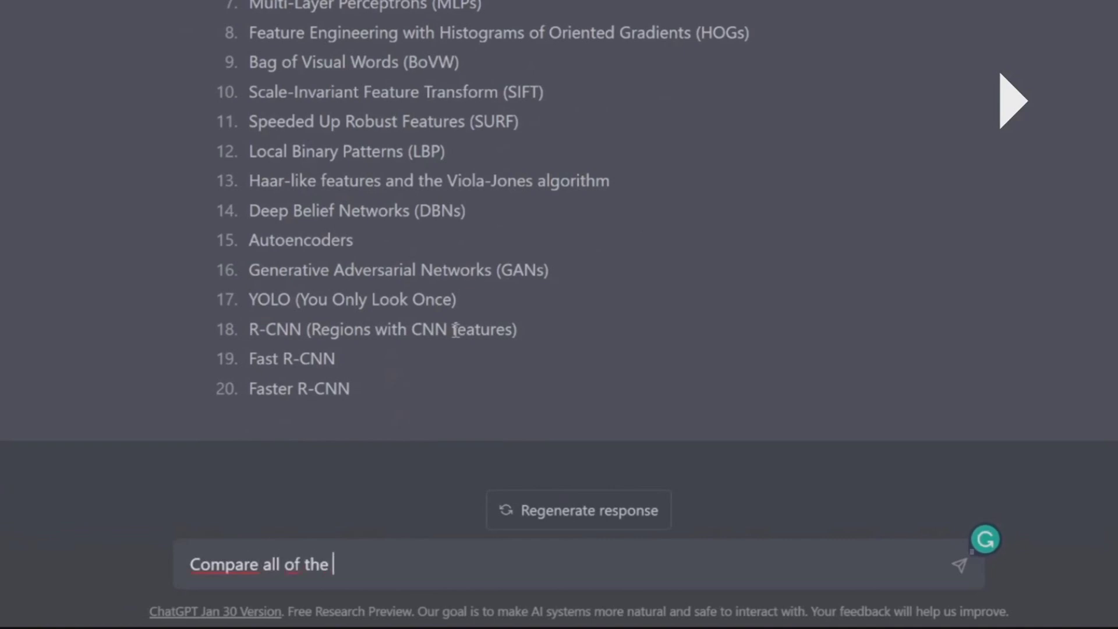
type("20 solutions with one another for the cat-dog ")
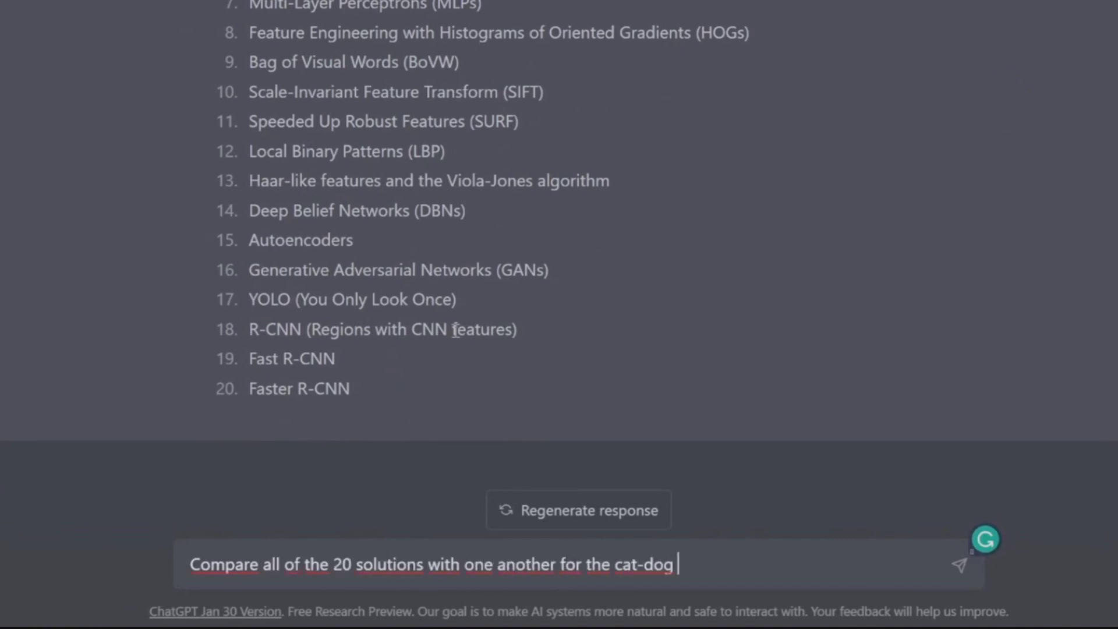
type("classifier problem and provide me with the most acc")
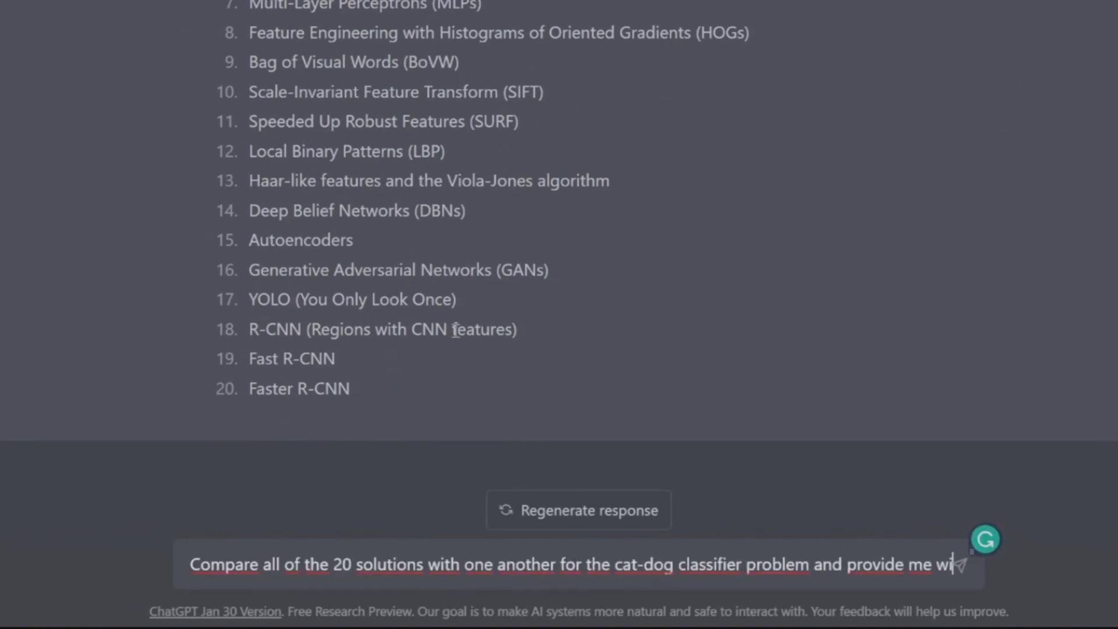
key("BackSpace")
key("BackSpace")
key("BackSpace")
key("BackSpace")
key("BackSpace")
key("BackSpace")
key("BackSpace")
key("BackSpace")
type("approac")
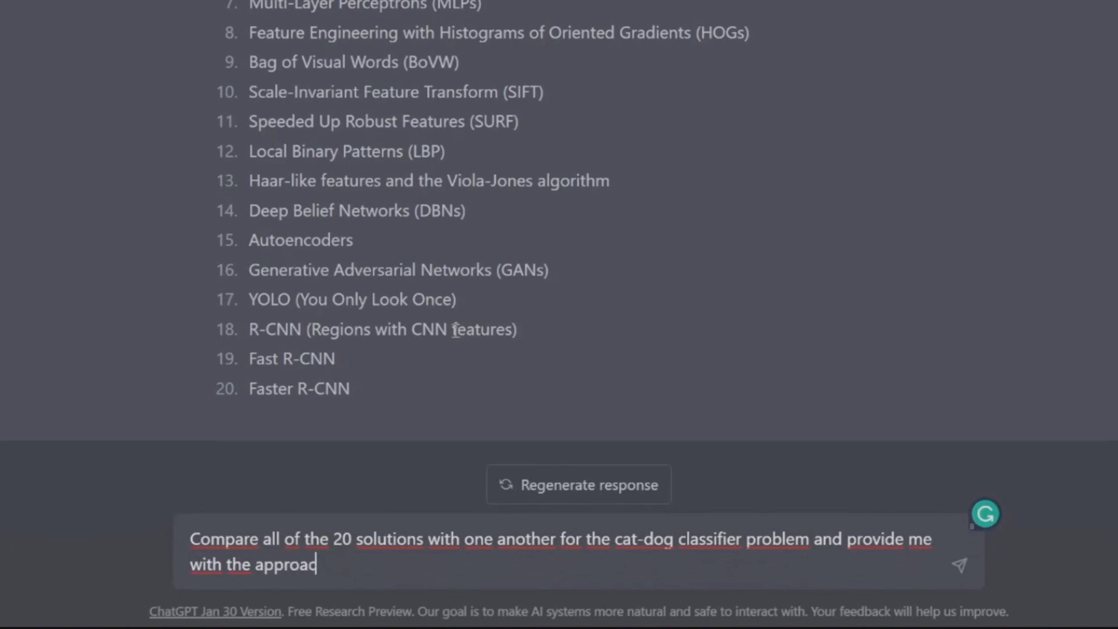
type("h that is widely adopted for its ")
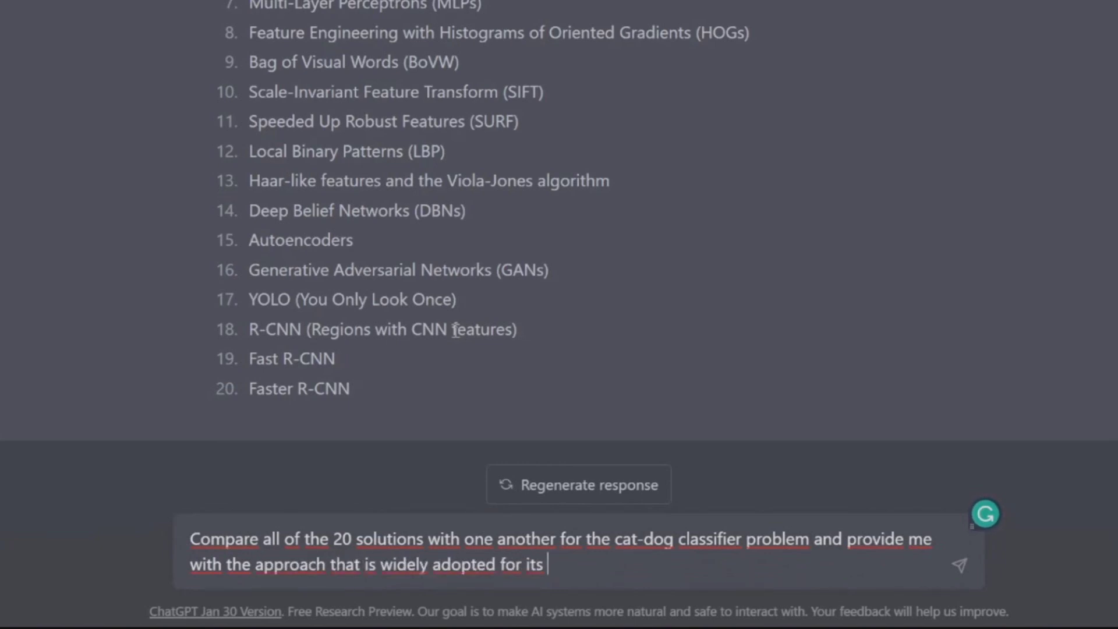
type("practicality and accuracy.")
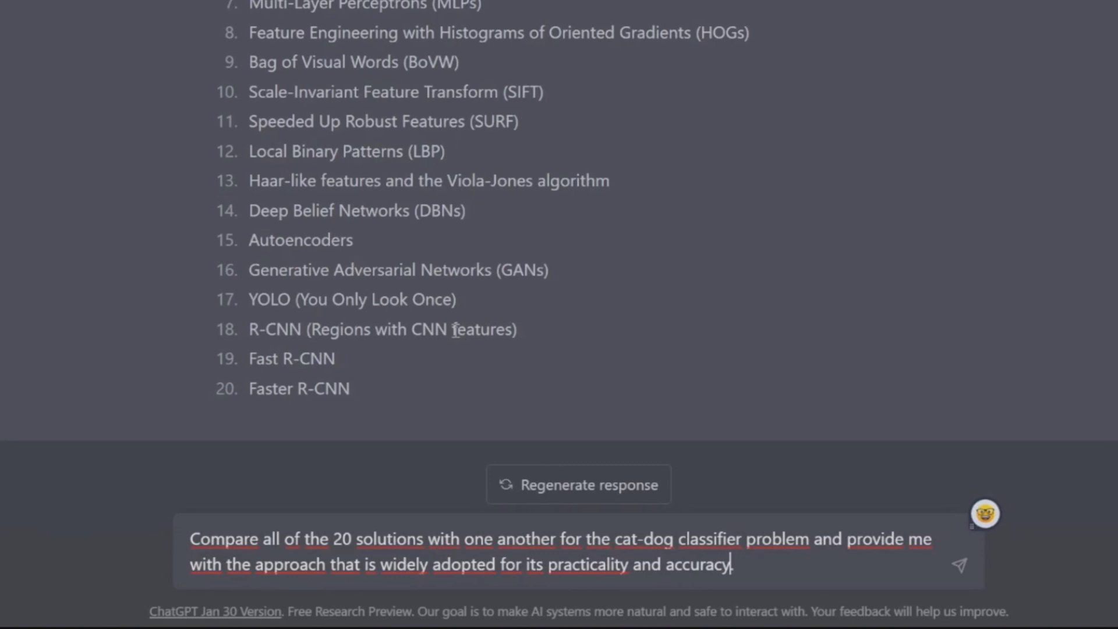
key("Return")
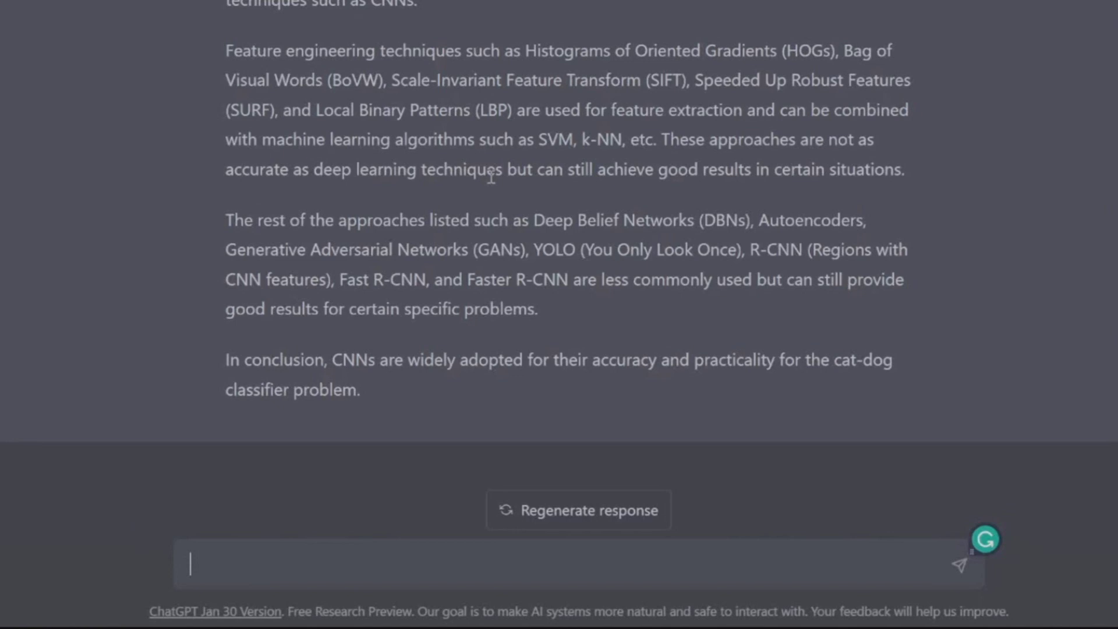
Step: Ask ChatGPT to explain how CNNs work, then begin a follow-up question
type("I do not understand how CNNs work. Can you exp")
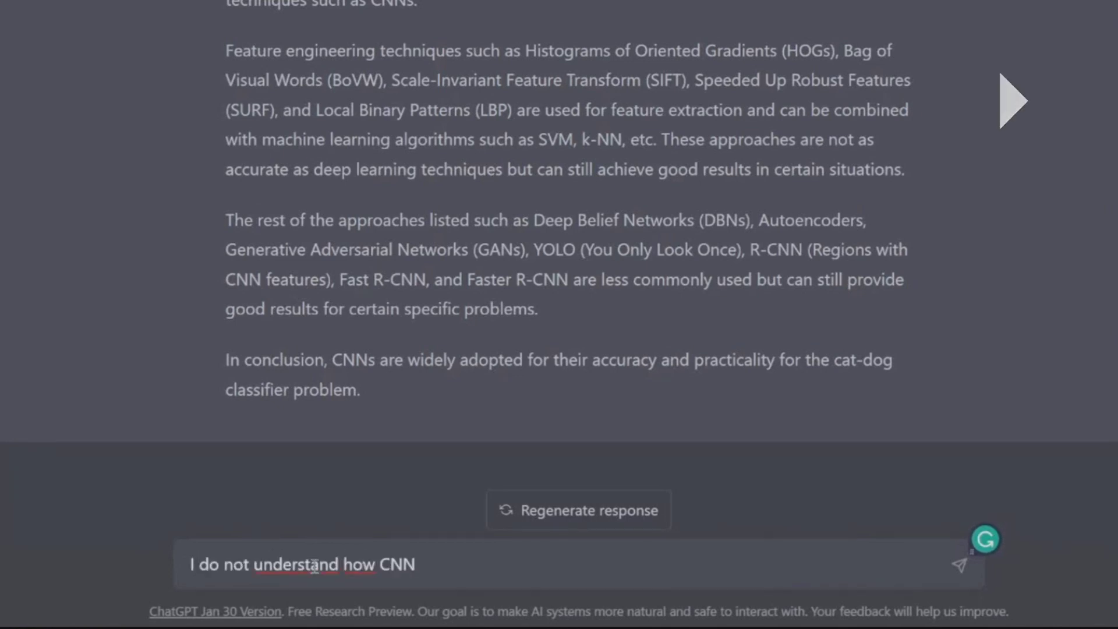
type("lain it")
key("Return")
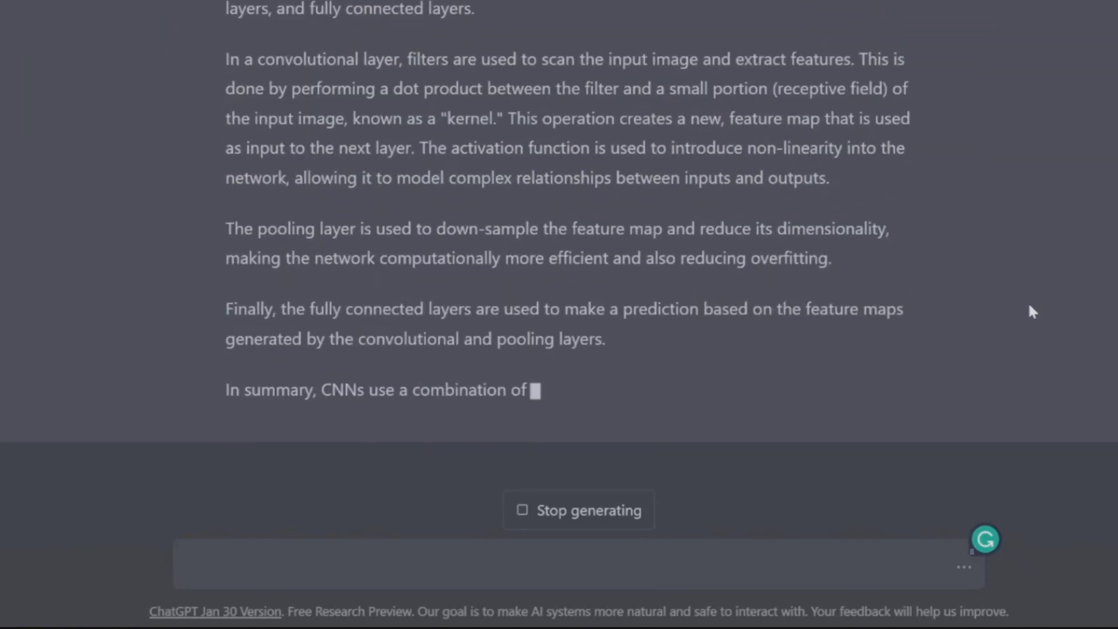
type("Can you expl")
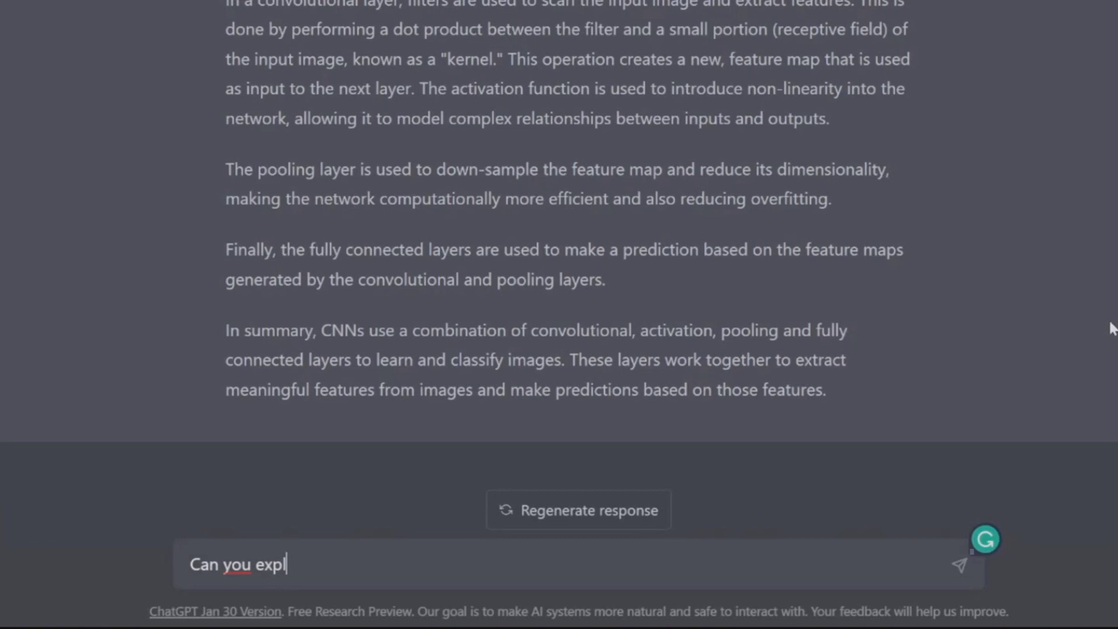
Step: Request a detailed three-paragraph convolution explanation, then ask to explain it to a 6 year old
type("ain the convolution step in mo")
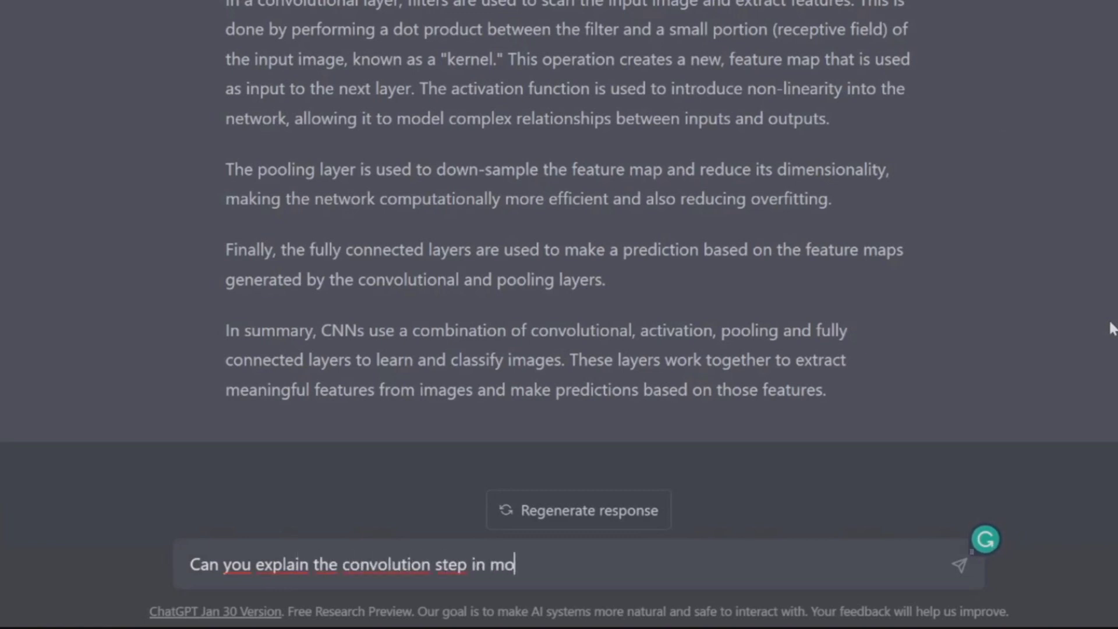
type("re detail. Write 3 paragraphs an ")
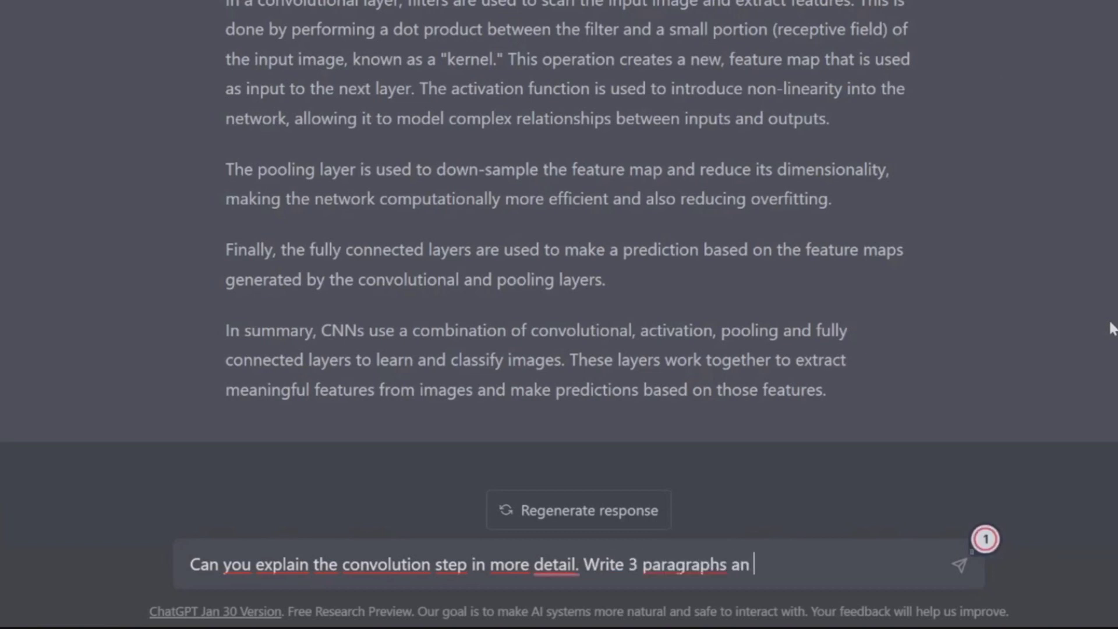
type("d explain it completely")
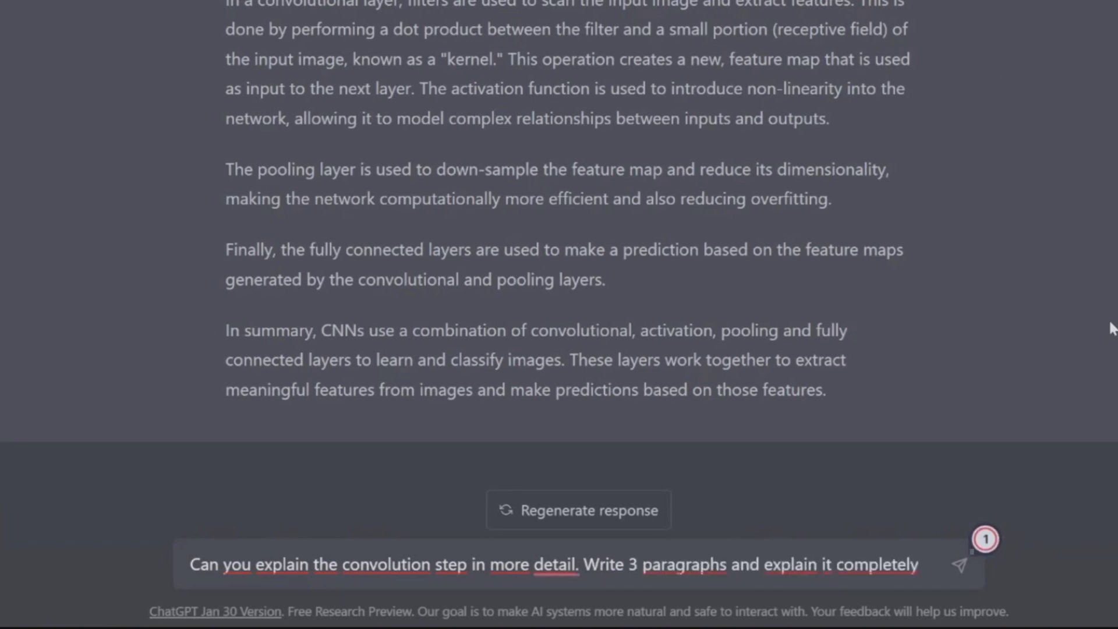
type(" from scratch.")
key("Return")
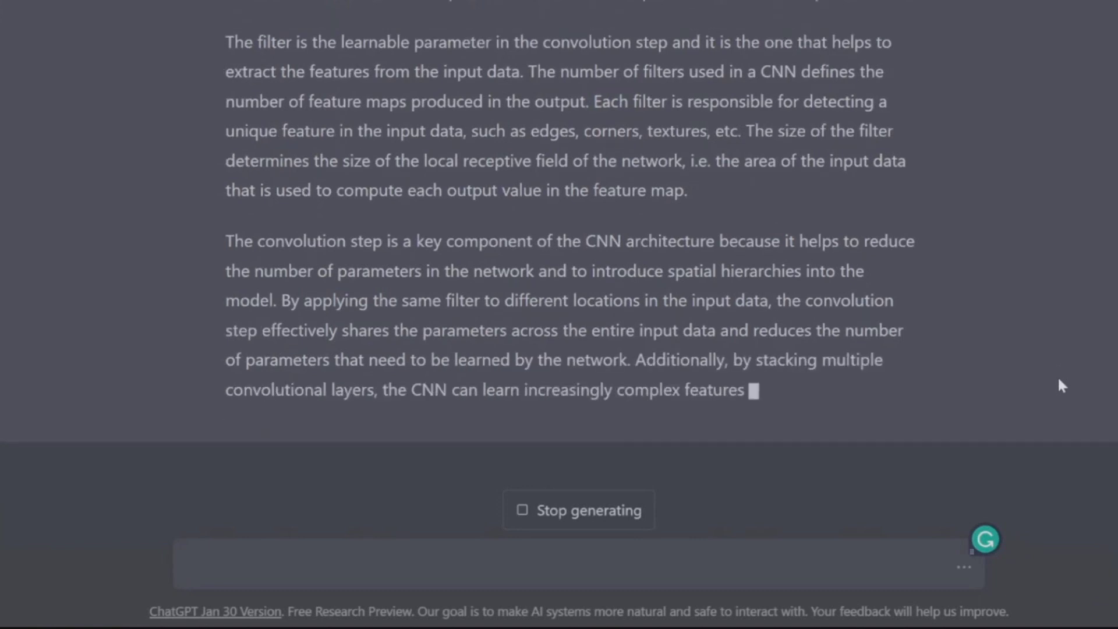
type("Explain it to a 6 year old")
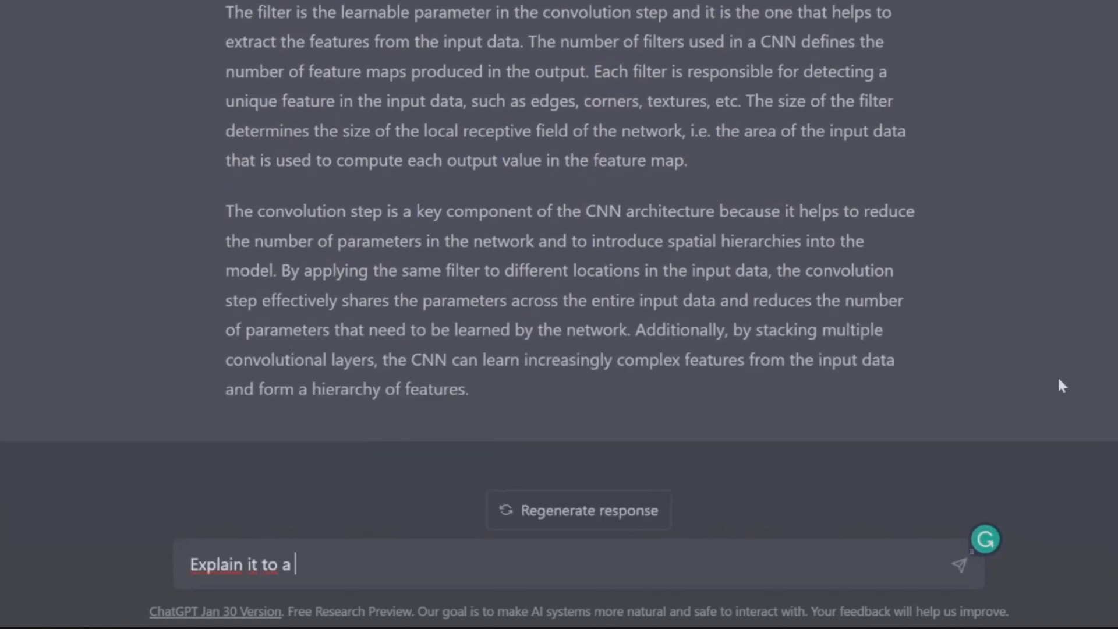
key("Return")
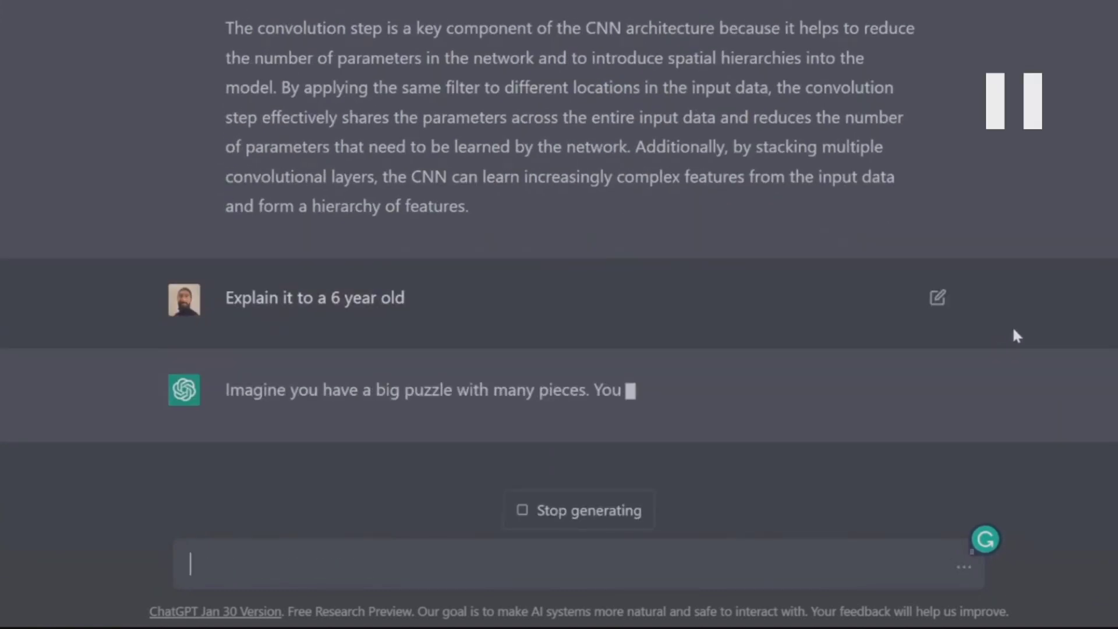
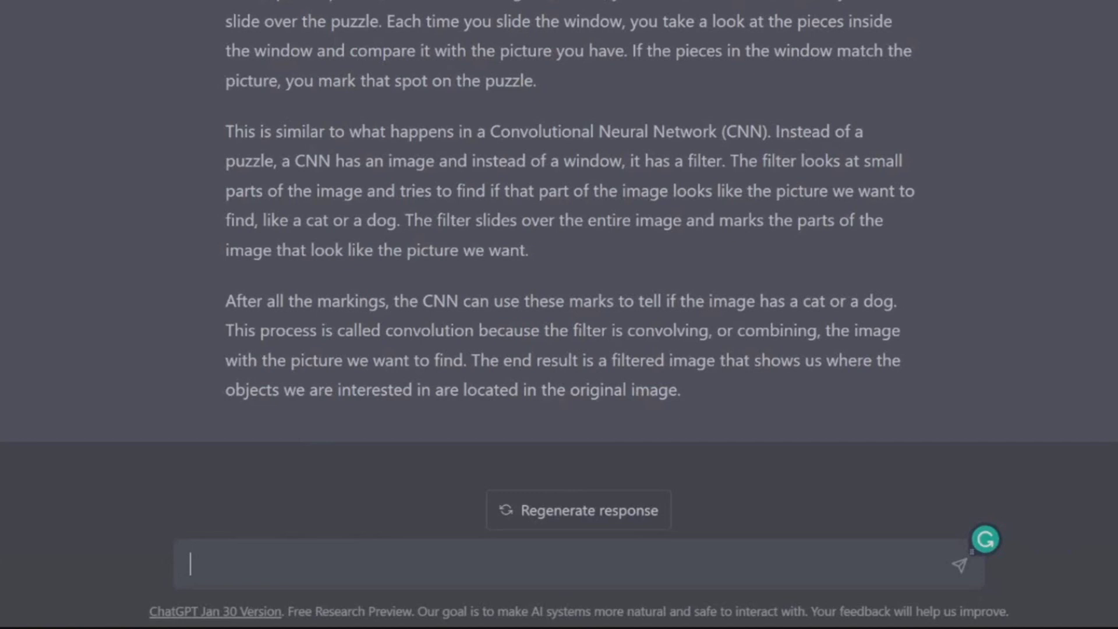
Step: Ask for a basic TensorFlow CNN script for cat-vs-dog classification and review the Keras code reply
type("I want to program a")
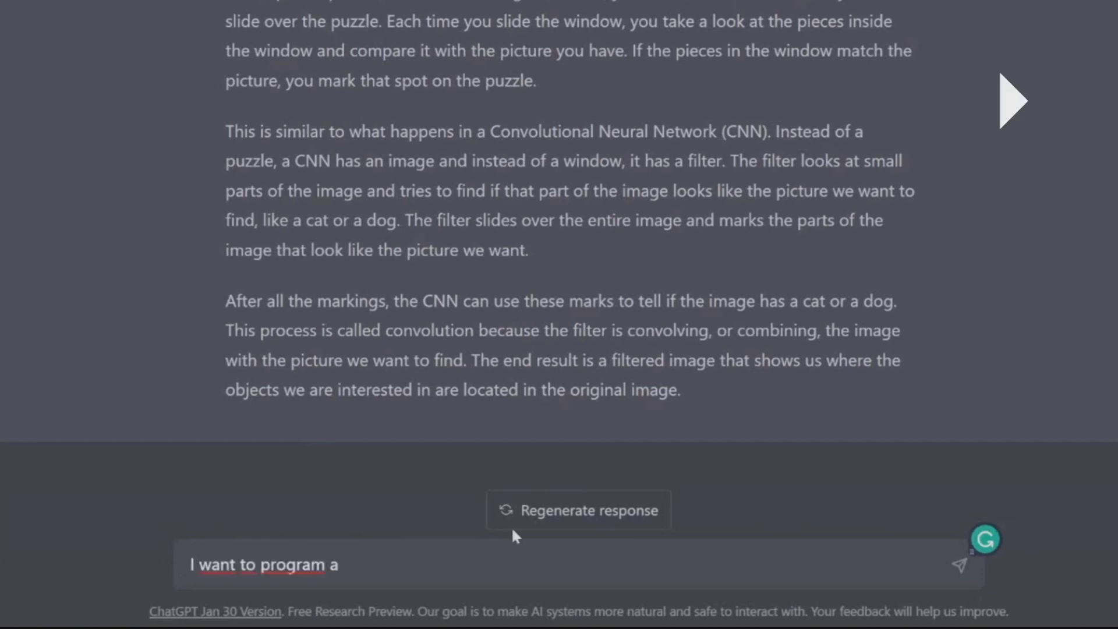
type(" CNN from scratch. Can you share ")
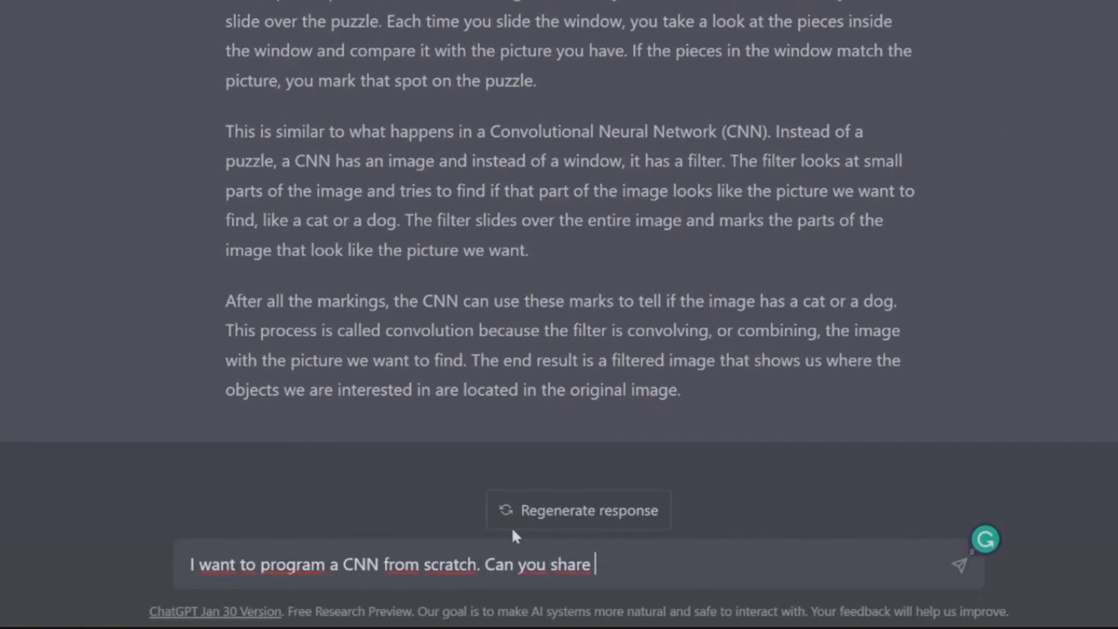
type("basic script using tensorflow for cat-")
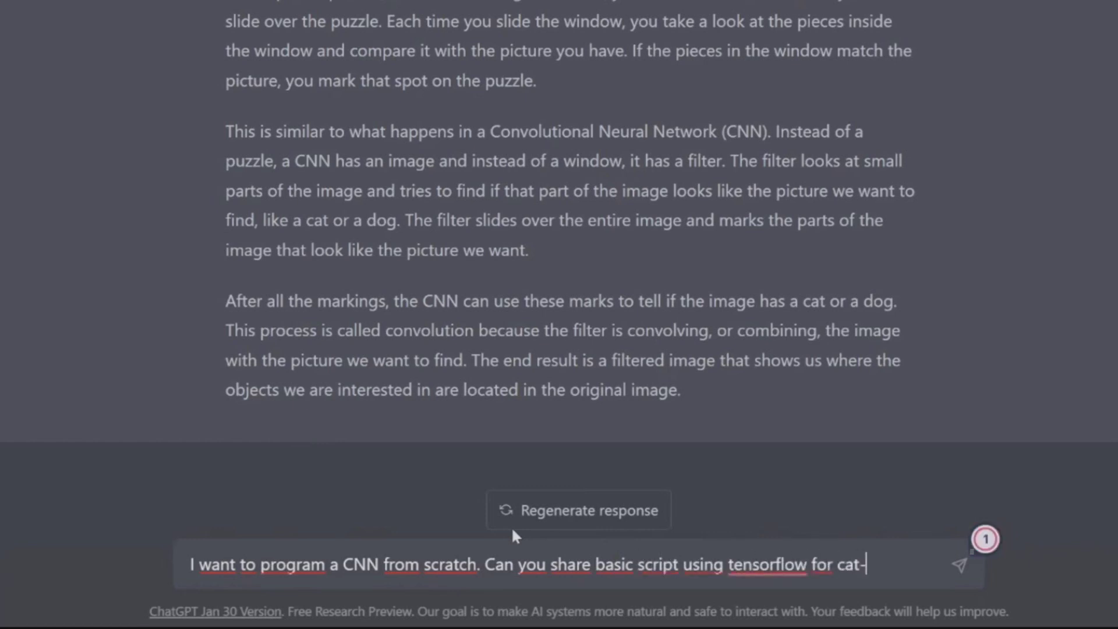
type("dog classification using tensorflow.")
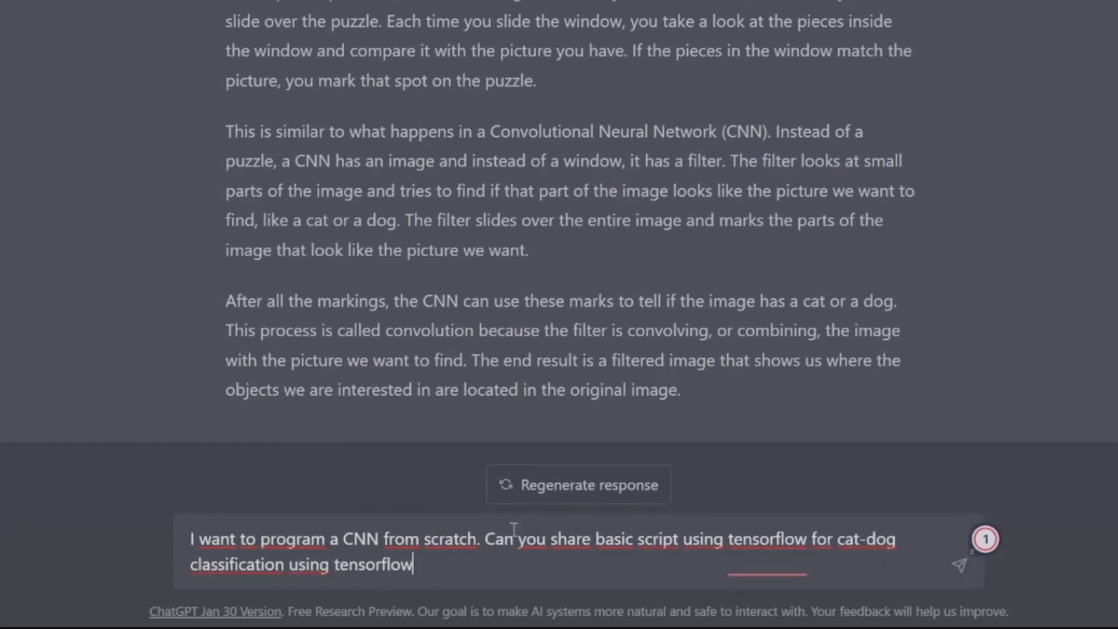
key("Return")
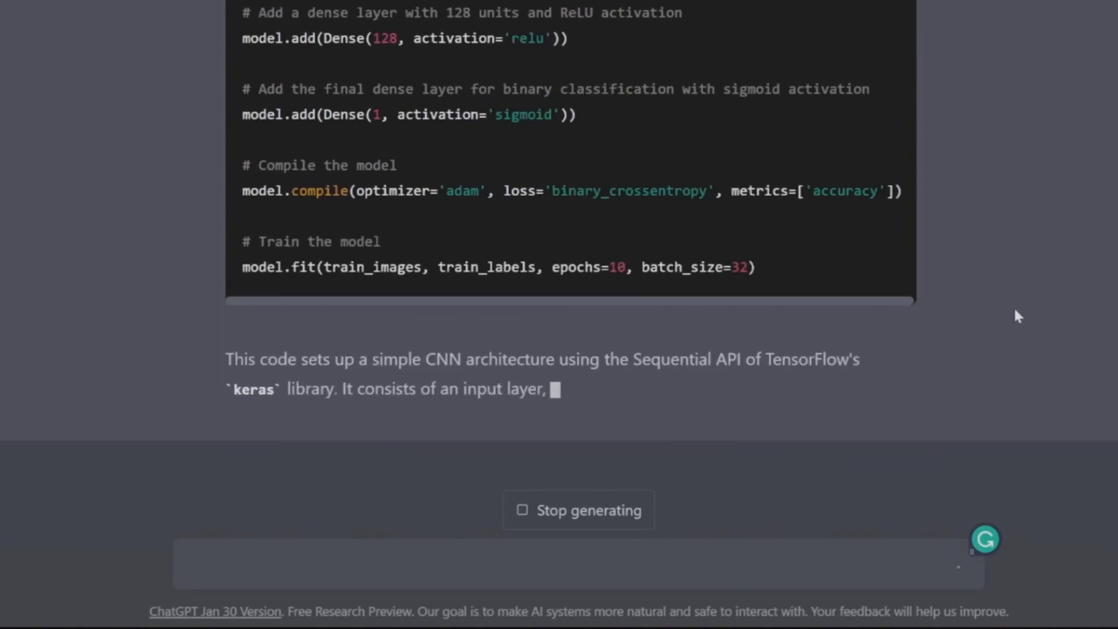
scroll(1016, 316, "up", 5)
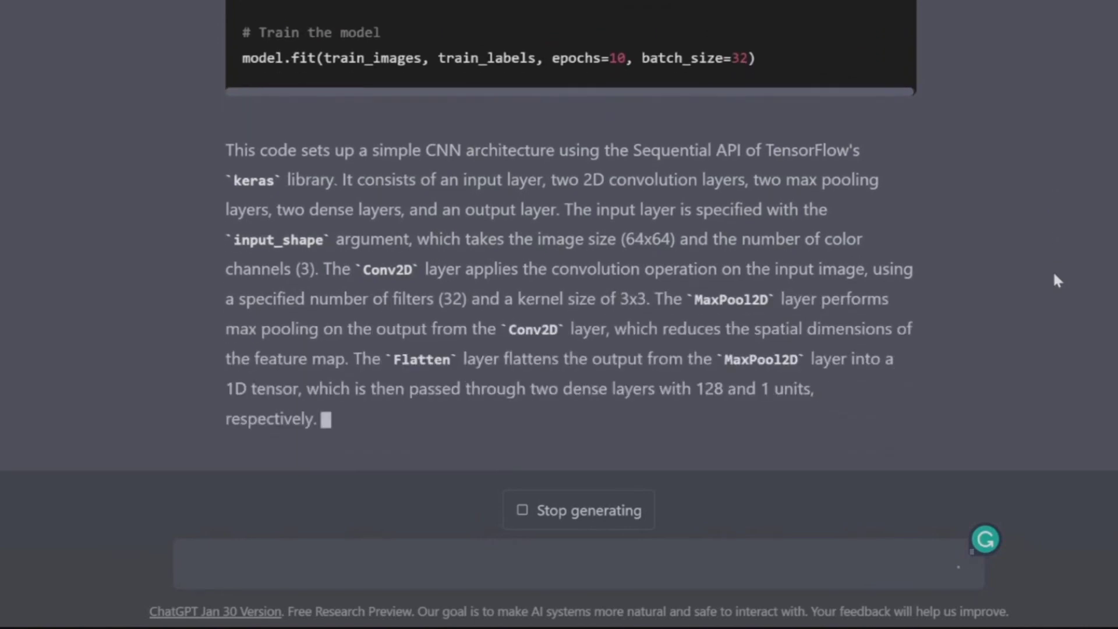
scroll(1055, 277, "up", 7)
scroll(1055, 279, "up", 1)
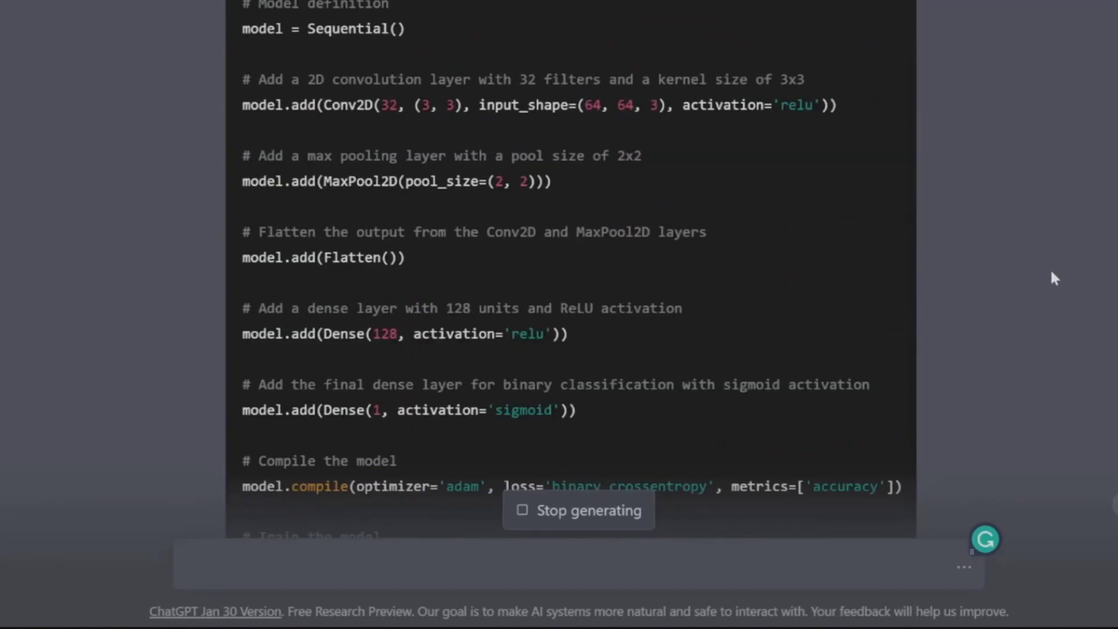
scroll(1046, 272, "down", 10)
Step: Request the model architecture as a table, review it, and start a follow-up on the single convolution block
left_click(705, 569)
type("Can you summa")
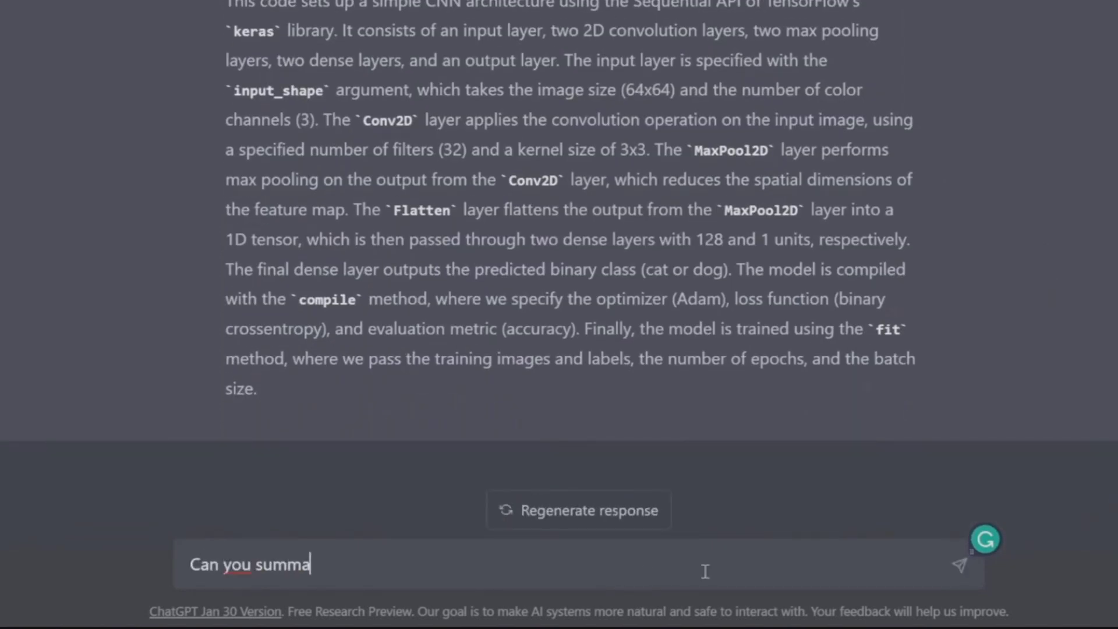
type("rize the architecture of the model in a table format?")
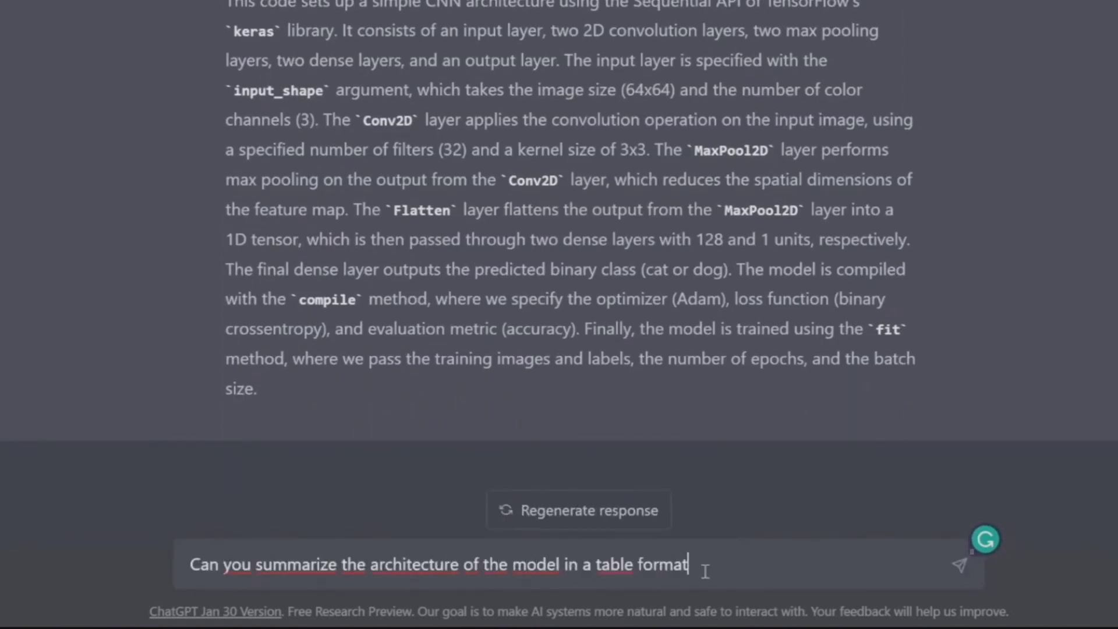
key("Return")
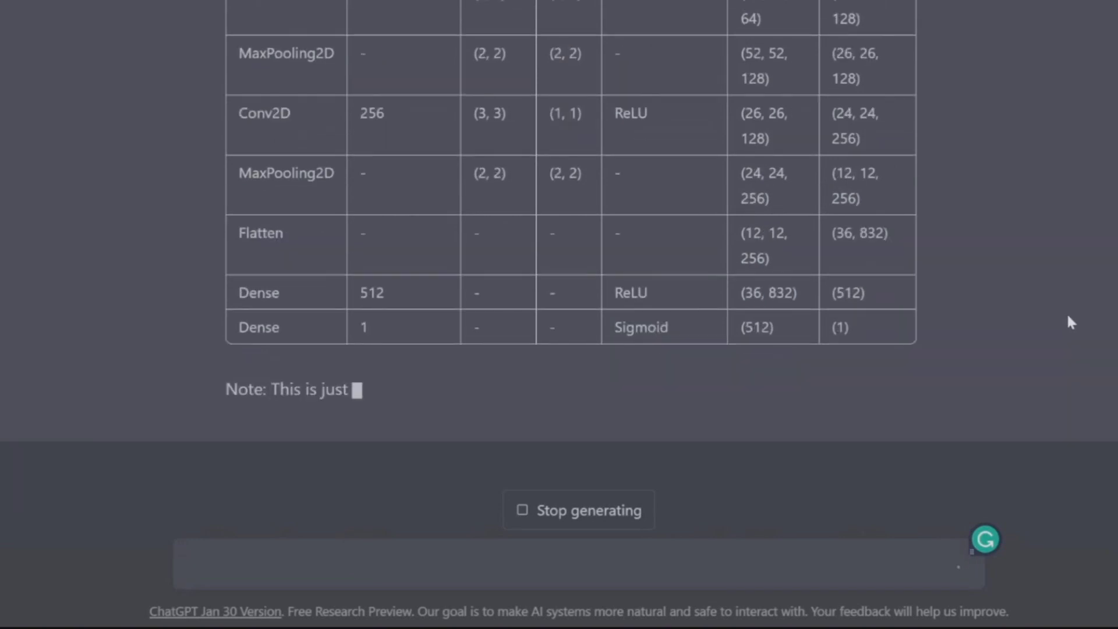
scroll(1067, 312, "up", 4)
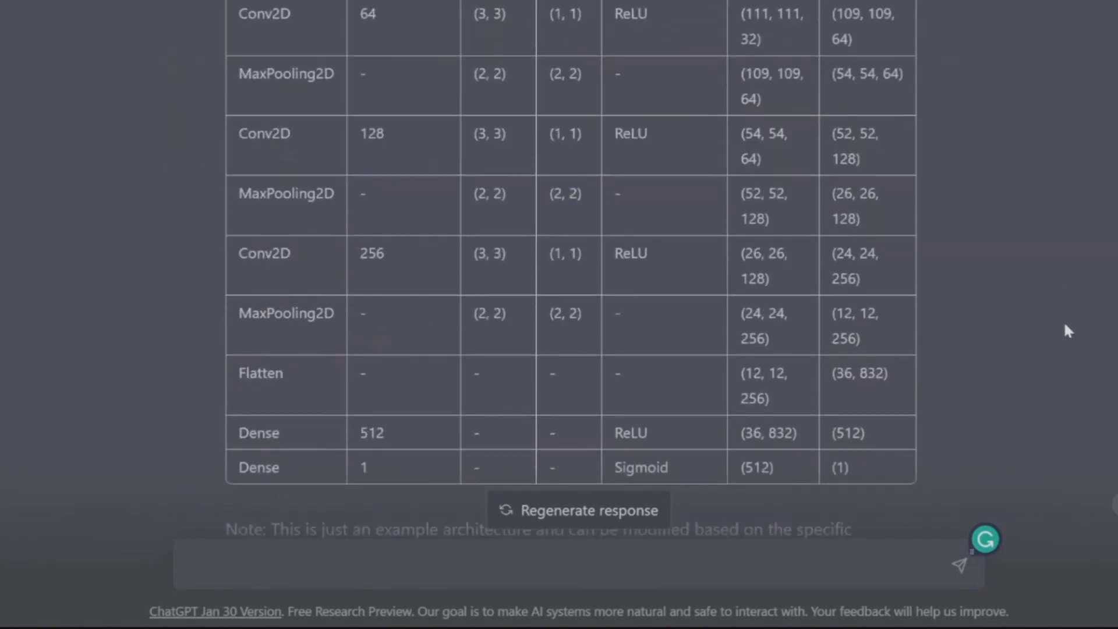
scroll(1063, 321, "down", 5)
type("In the code you have just one convolution block but here")
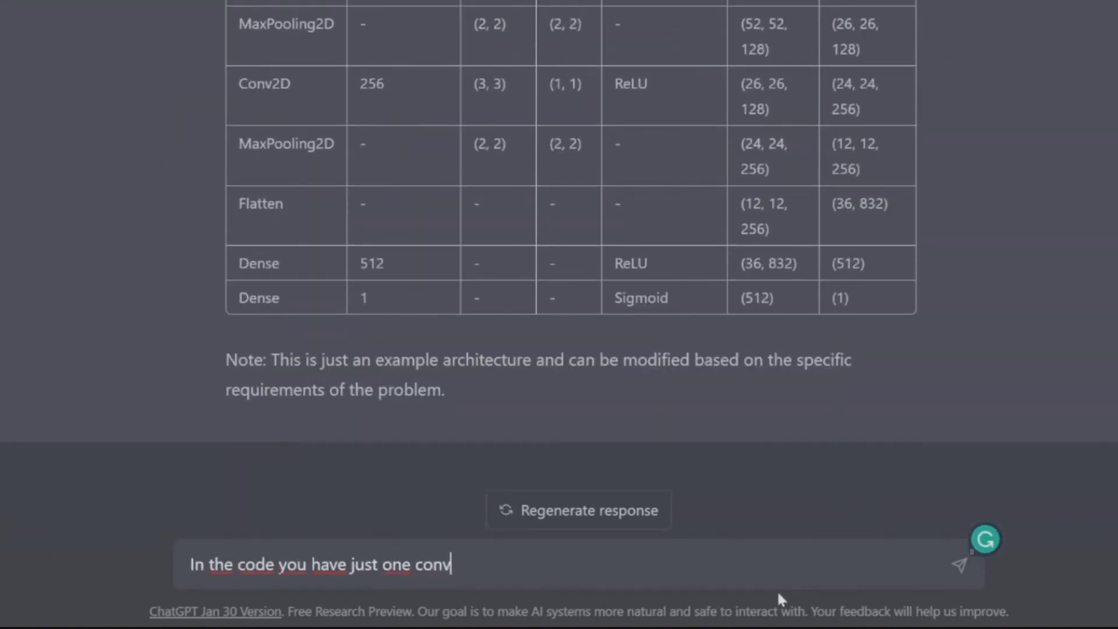
Step: Ask why the code has one convolution block while the table defines four
key("BackSpace")
key("BackSpace")
key("BackSpace")
key("BackSpace")
type("in the table")
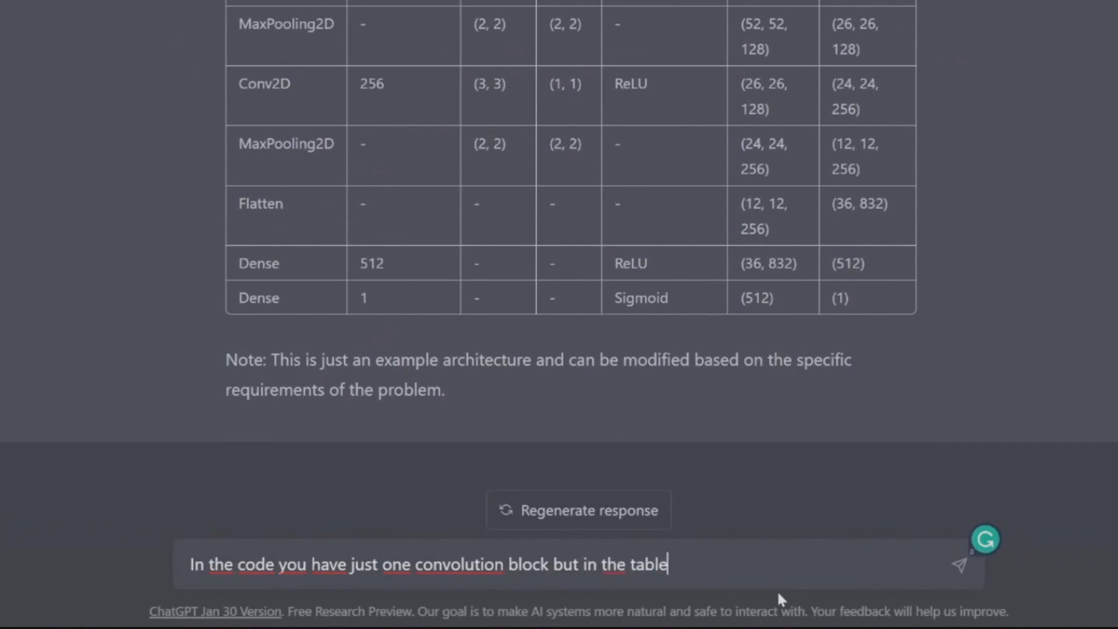
type(" 4 are defined. Why is that?")
key("Return")
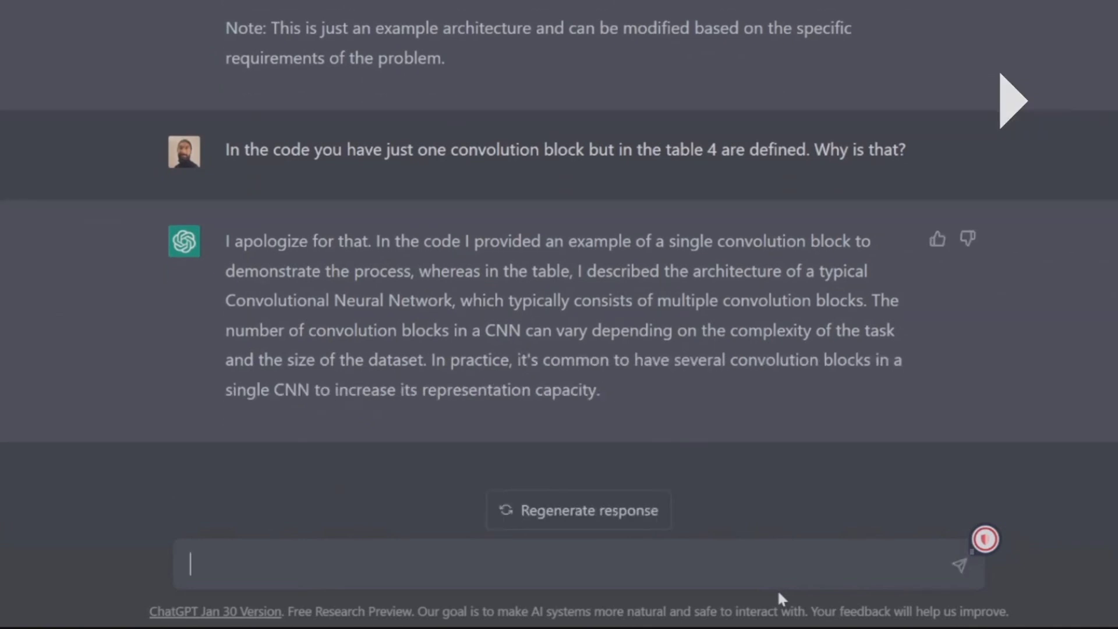
Step: Ask how many convolution blocks suffice for a binary classification task and review the answer
type("How many convolution blocks are suf")
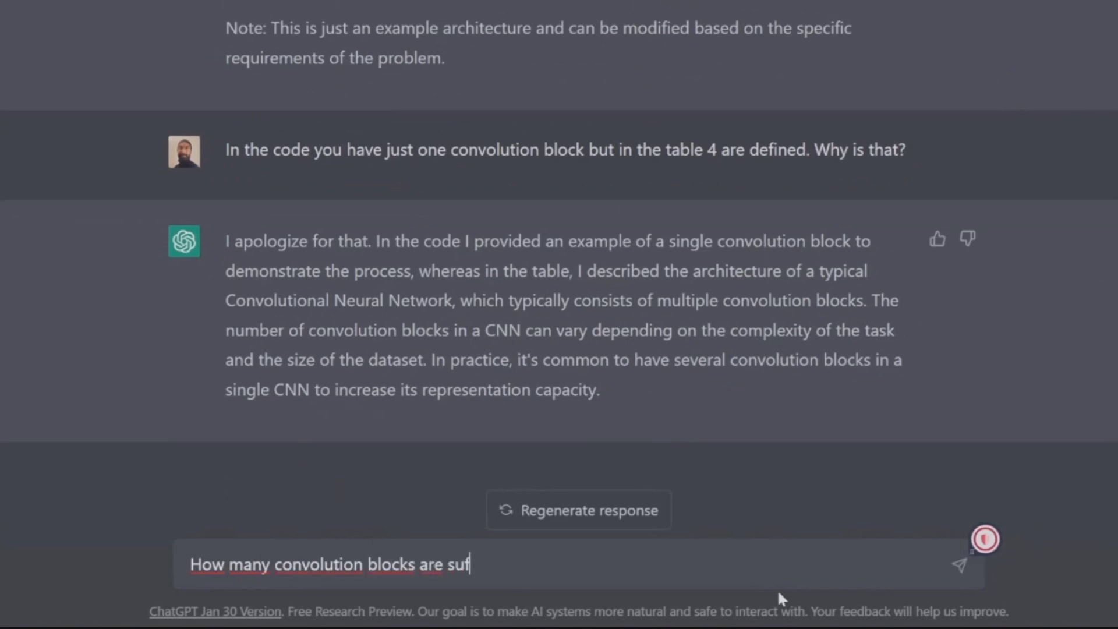
type("ficient for binary classification task such as d")
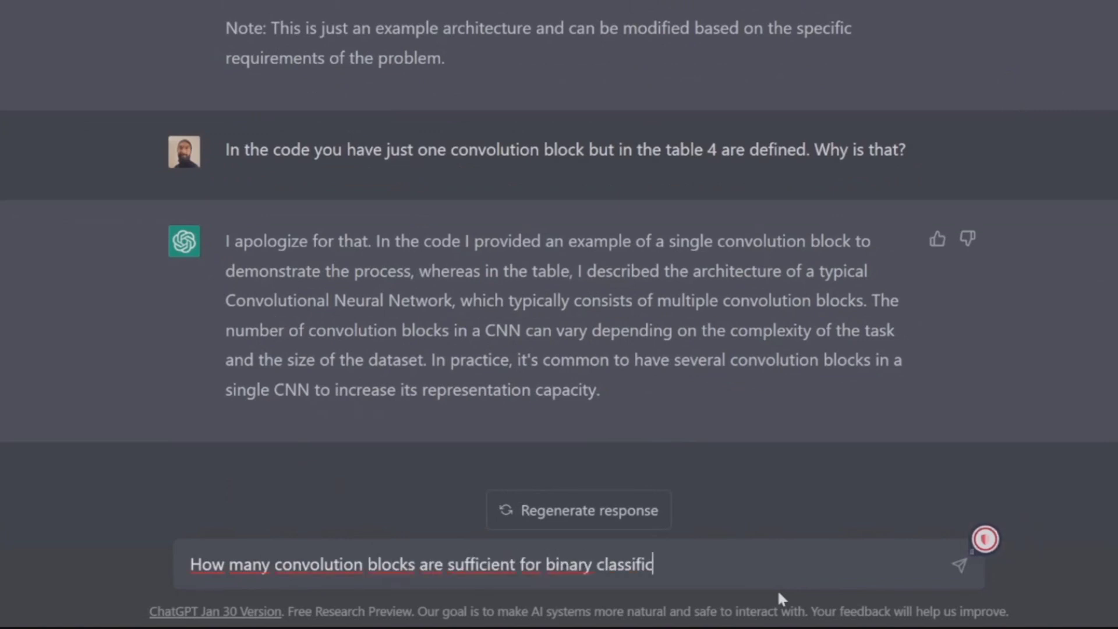
type("escribed above?")
key("Return")
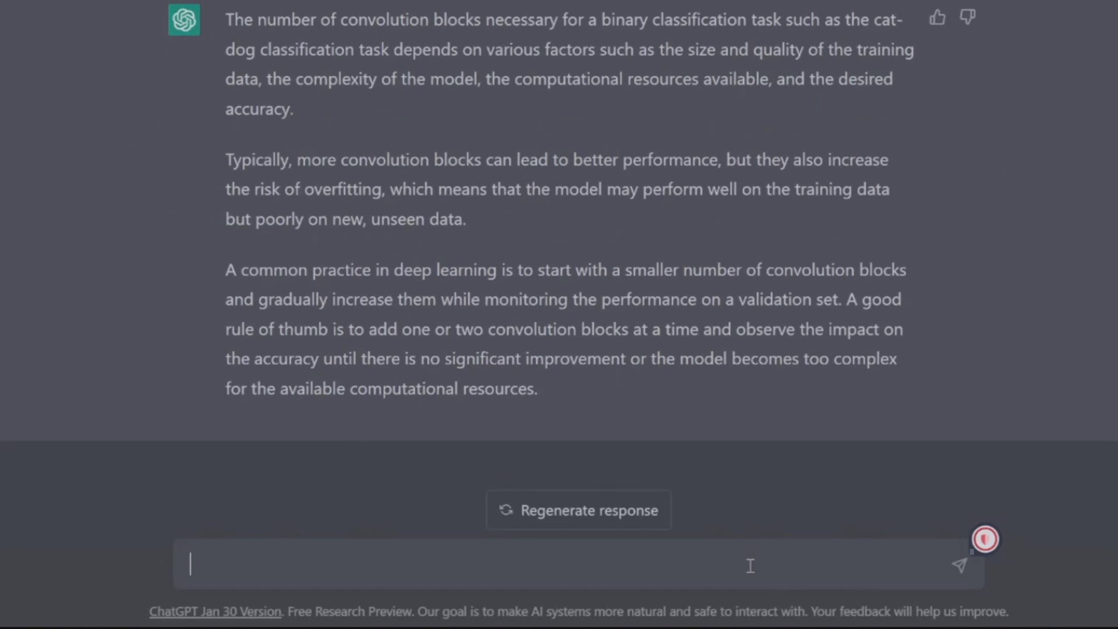
scroll(708, 411, "up", 10)
scroll(708, 419, "down", 10)
Step: Ask 'Why do the number of filters increase after each layer?' and begin a 'Good! Can you upda' follow-up
type("Why do the number of filters increase afte")
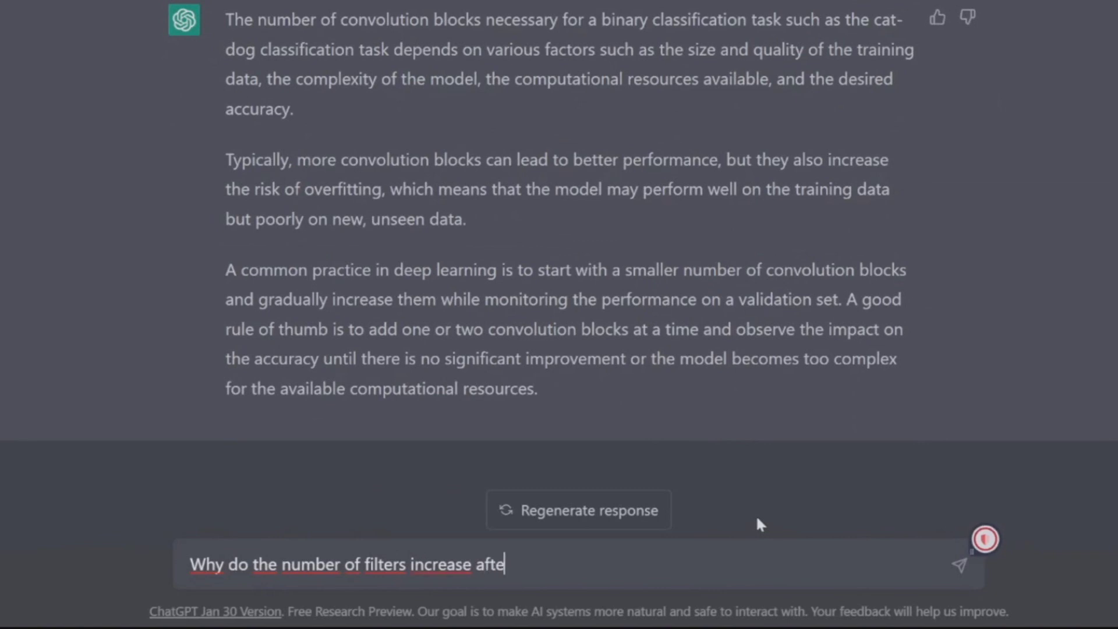
type("r each layer?")
key("Return")
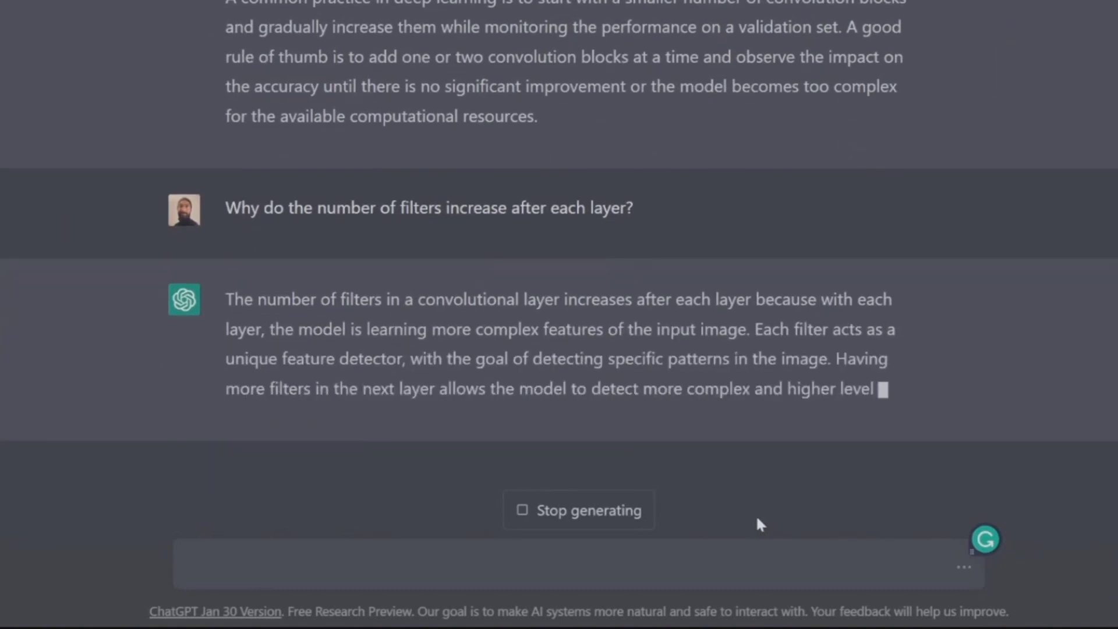
type("Good! Can you upda")
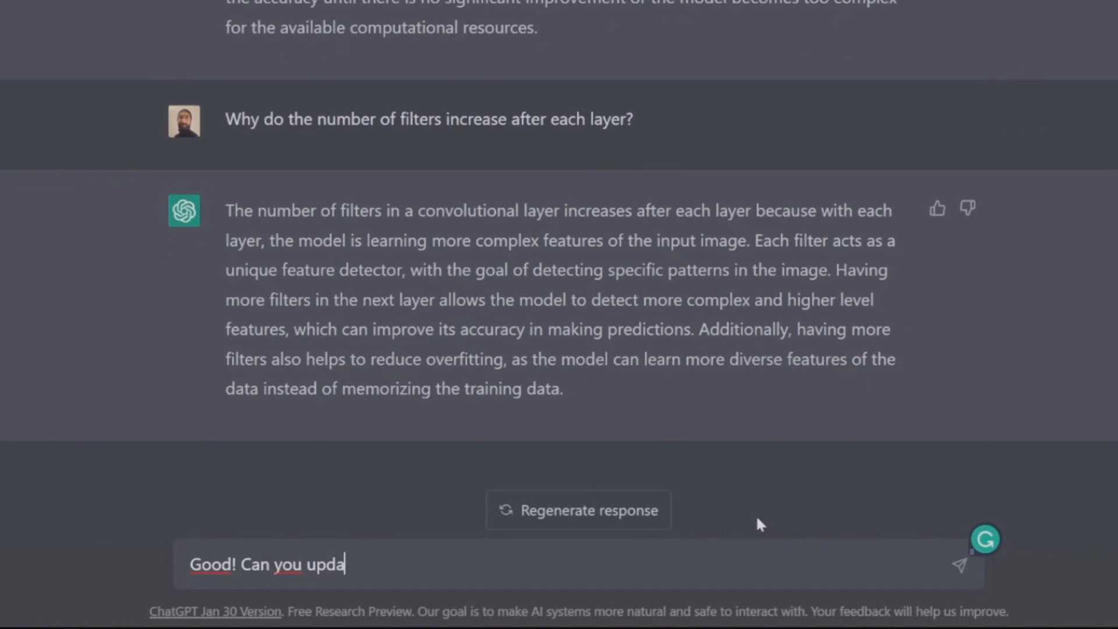
Step: Ask to update the code to five convolution blocks, then wrap the blocks in a single function
type("te the code to include 5 convolutional")
key("BackSpace")
key("BackSpace")
type("blocks?")
key("Return")
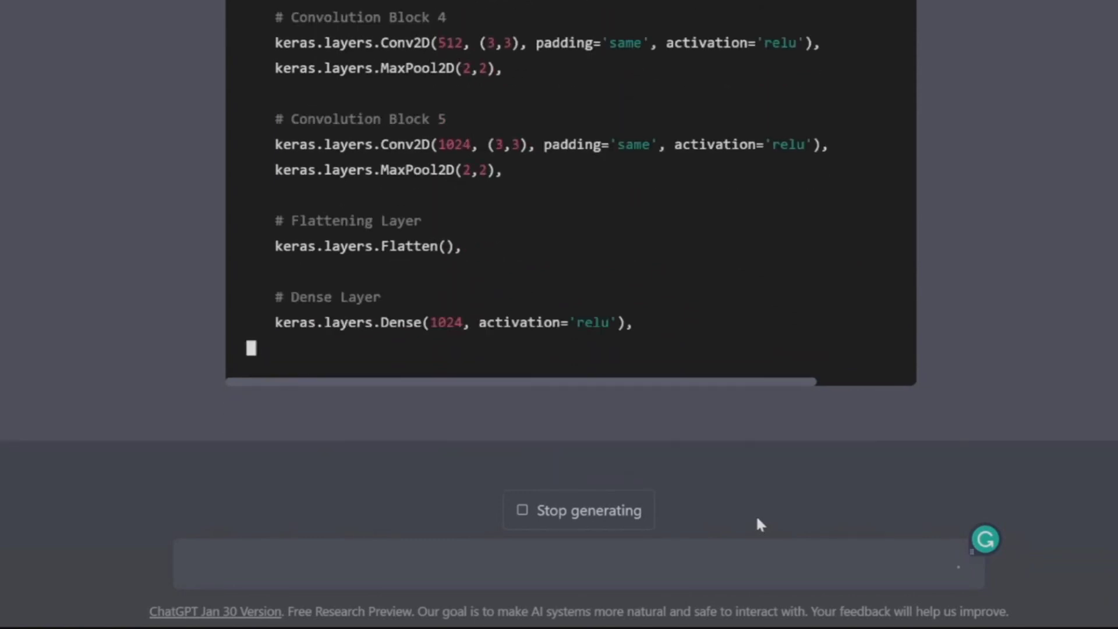
type("Add the convolution blocks to a single function.")
key("Return")
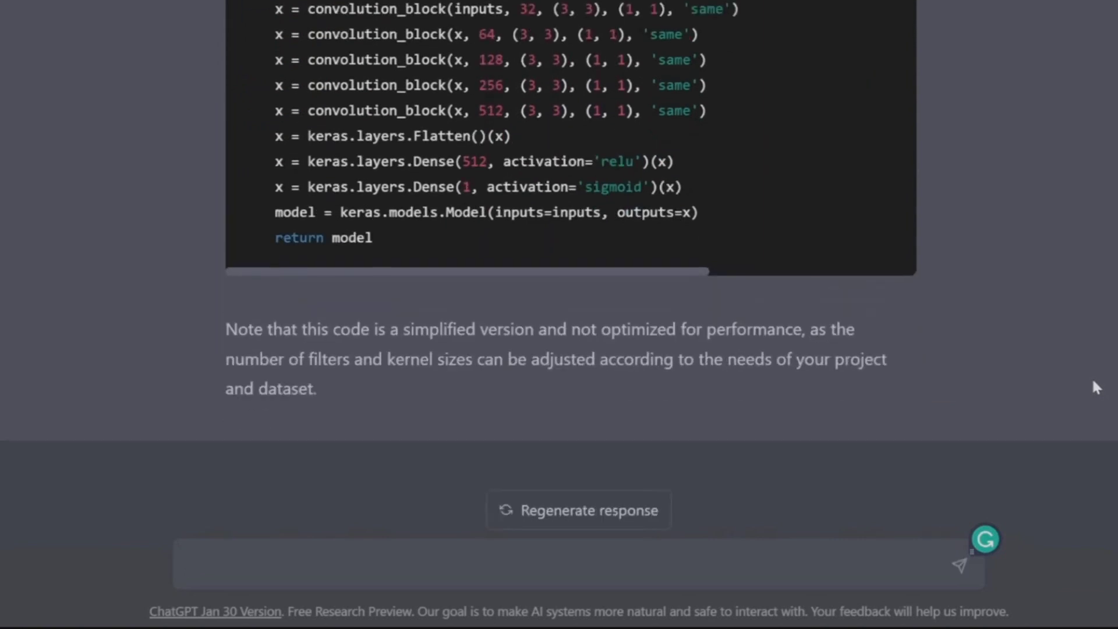
Step: Report the error 'ModuleNotFoundError: No module named keras' and select the sent message text
type("I am getting the following error: ModuleNotFoundError: No module named 'keras'")
key("Return")
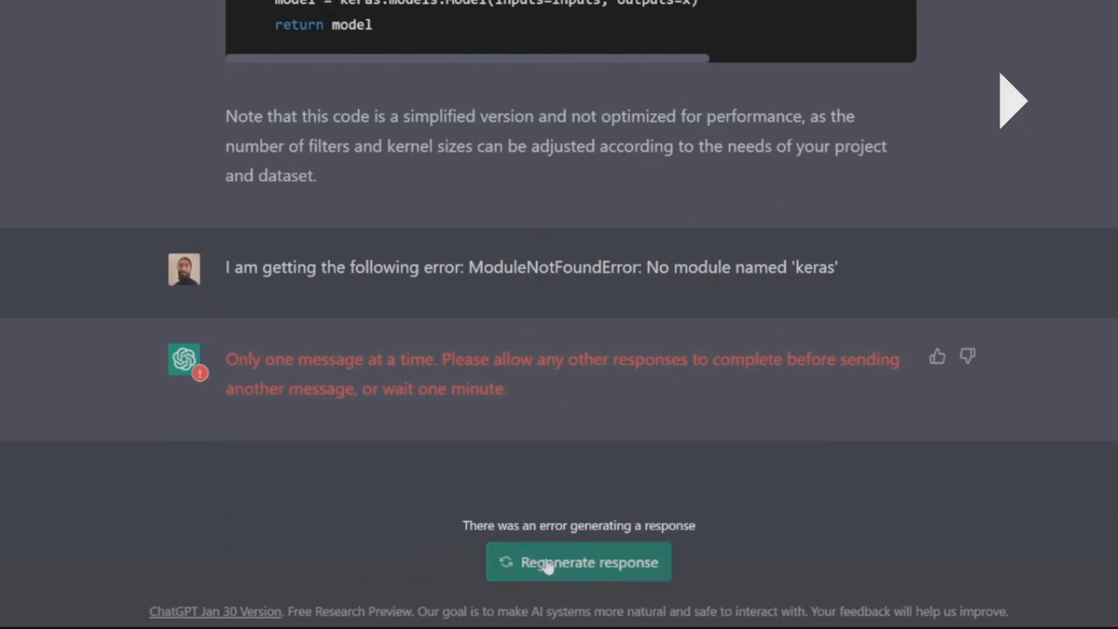
triple_click(531, 225)
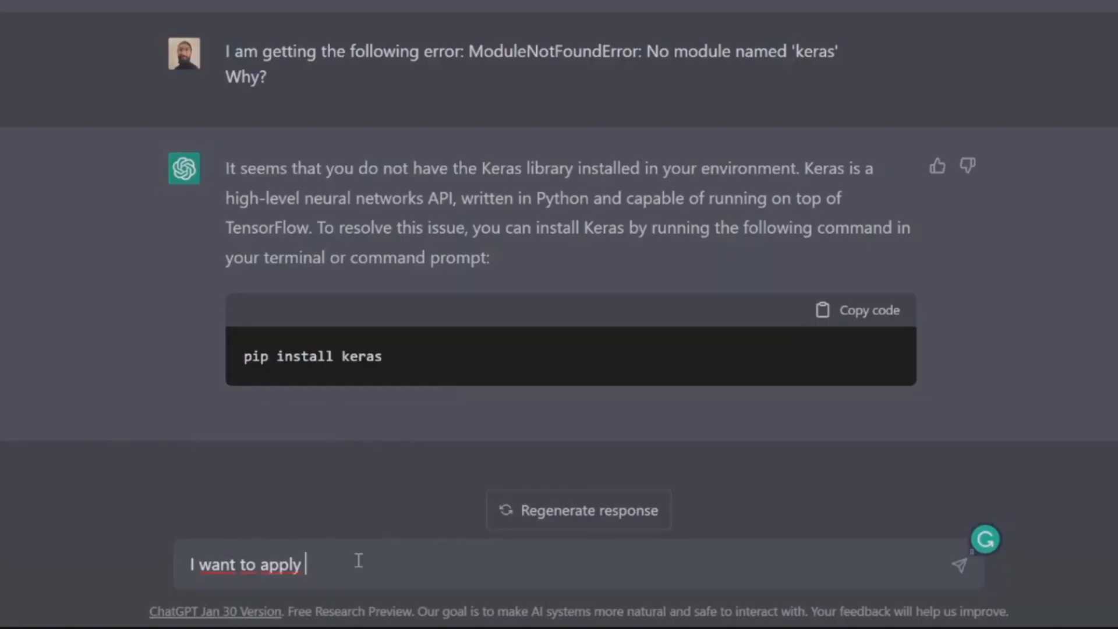
Step: Add 'for the following position -' followed by the pasted computer-vision job description to the prompt
type("for the following position -")
key("shift+Return")
type("\"\"")
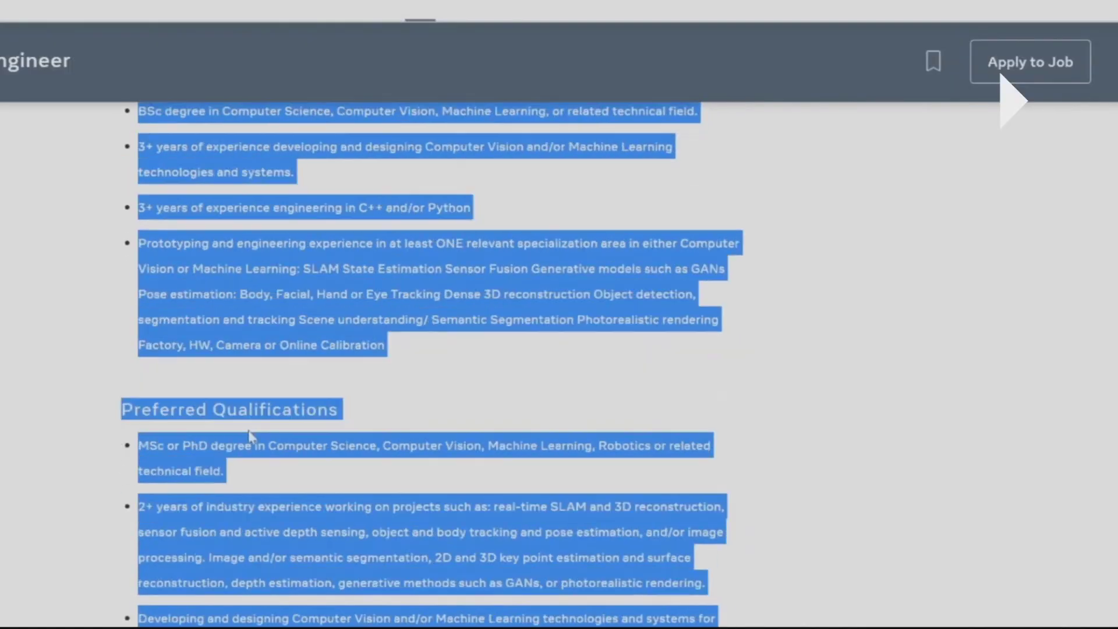
scroll(284, 315, "up", 15)
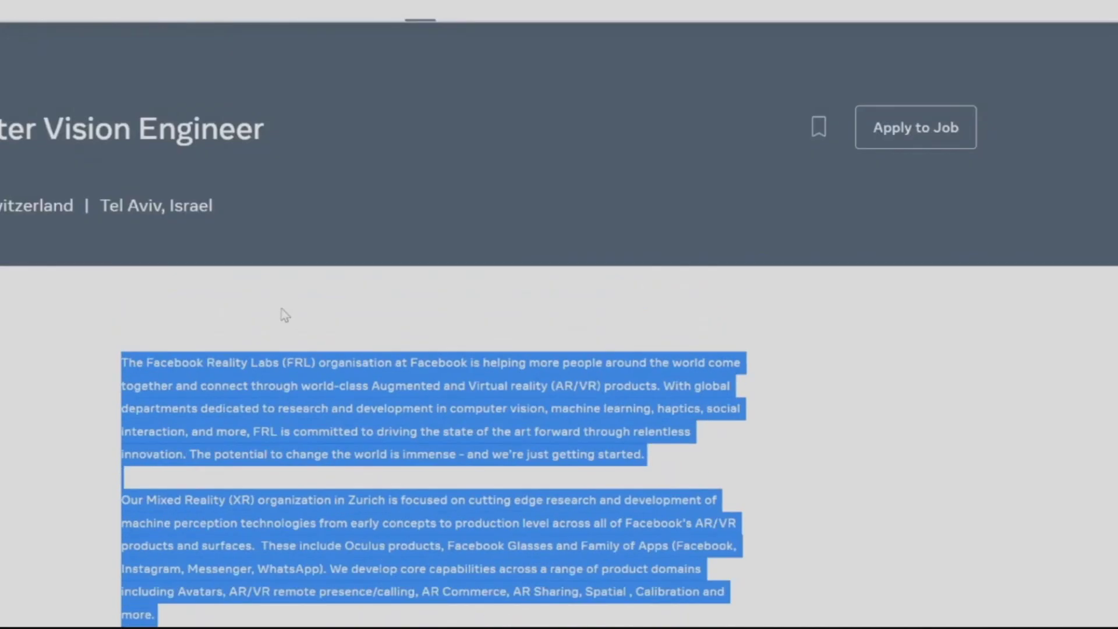
left_click(284, 315)
scroll(844, 152, "down", 20)
scroll(839, 197, "up", 8)
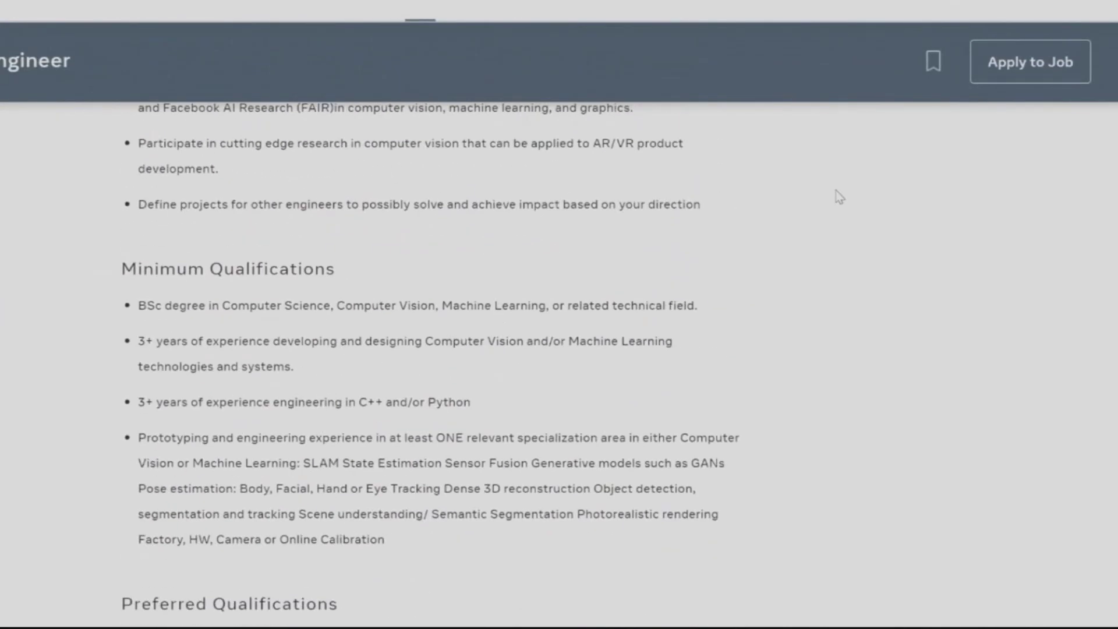
scroll(838, 195, "up", 8)
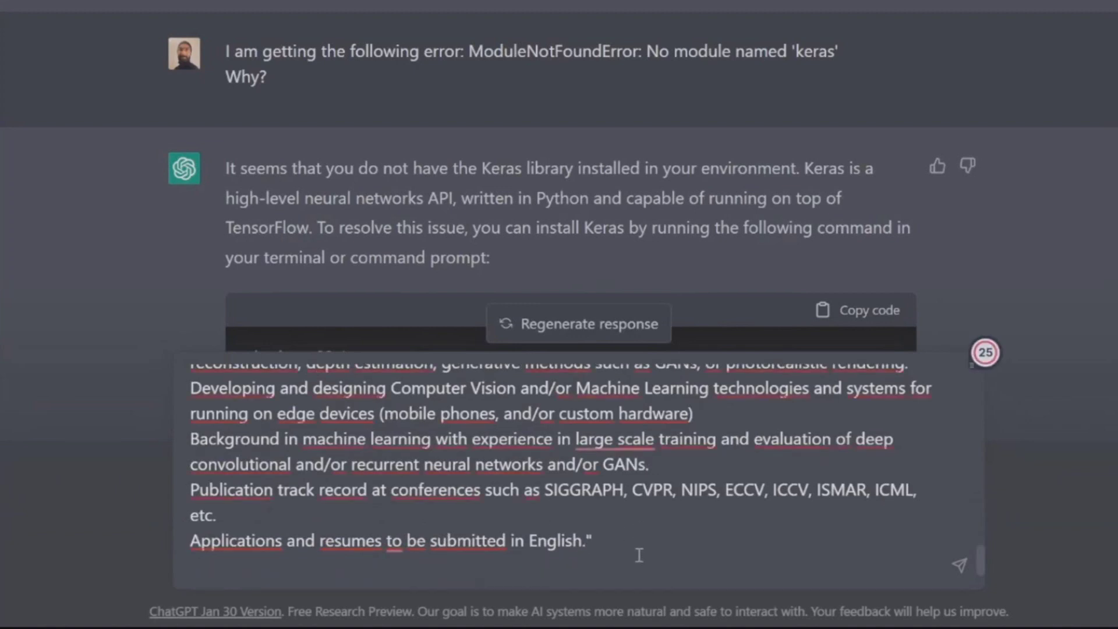
Step: Add 5 years of Google computer-vision experience, a Stanford CS Master's, and a one-page motivation-letter request
key("shift+Return")
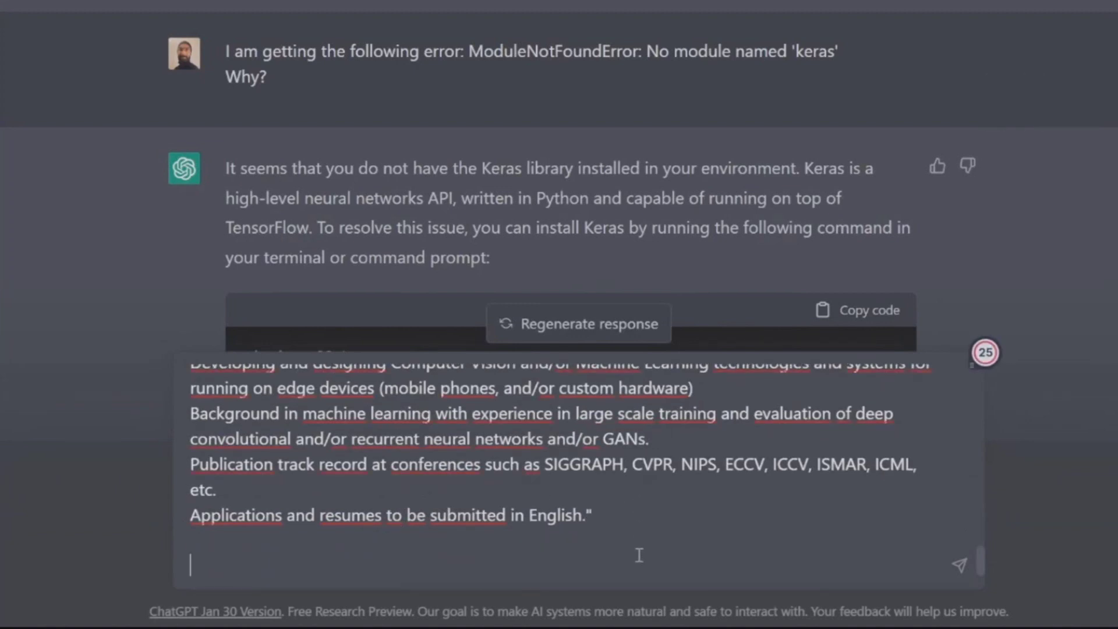
type("I have 5 years")
type("omputer Vision at Google. And I hav")
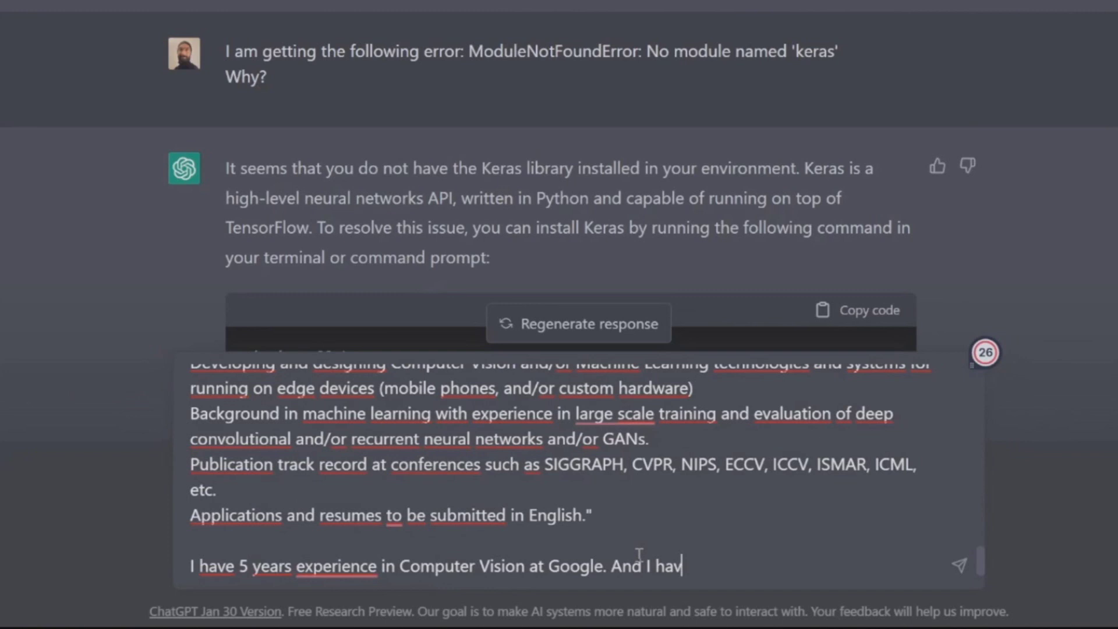
type("e a mast")
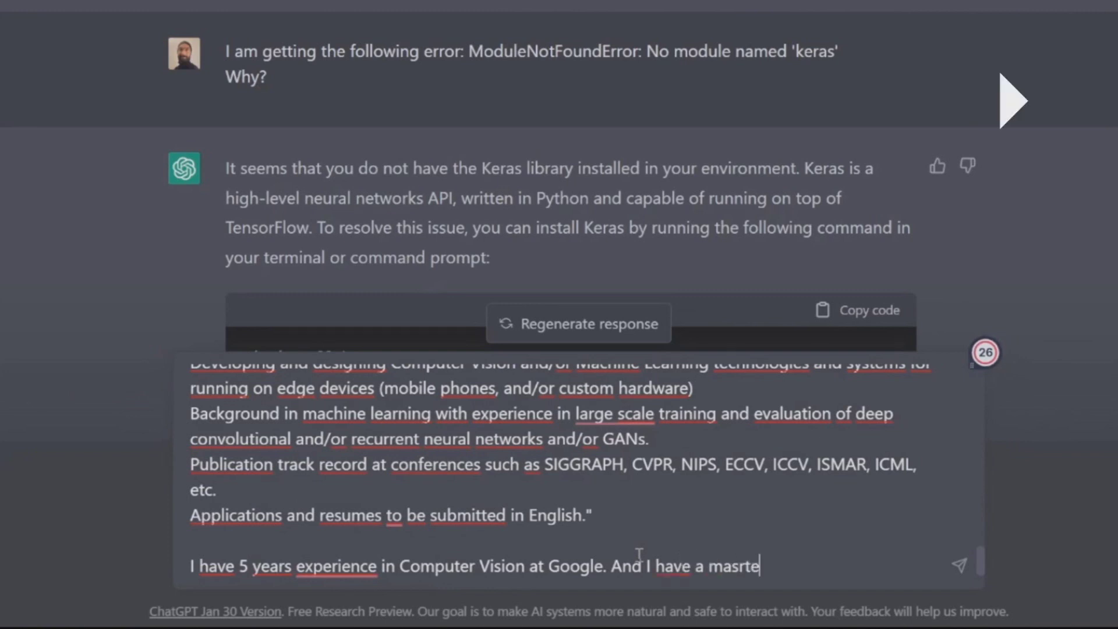
key("BackSpace")
key("BackSpace")
key("BackSpace")
key("BackSpace")
type("Master's in Computer Science from Stanford University.")
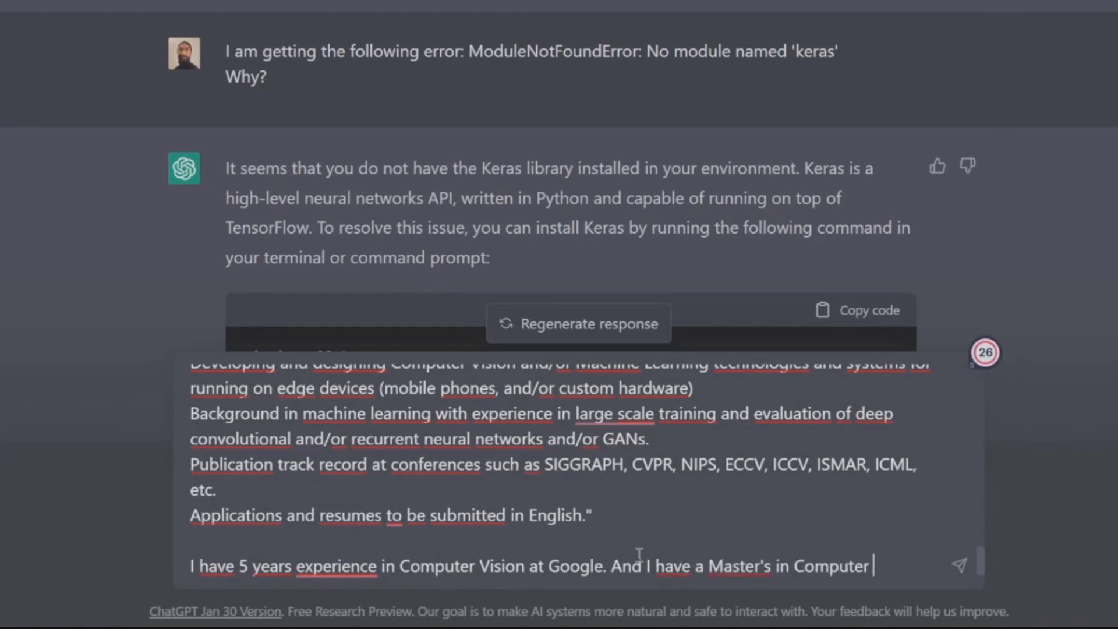
key("shift+Return")
key("shift+Return")
type("Prepare my motivation letter for this positi")
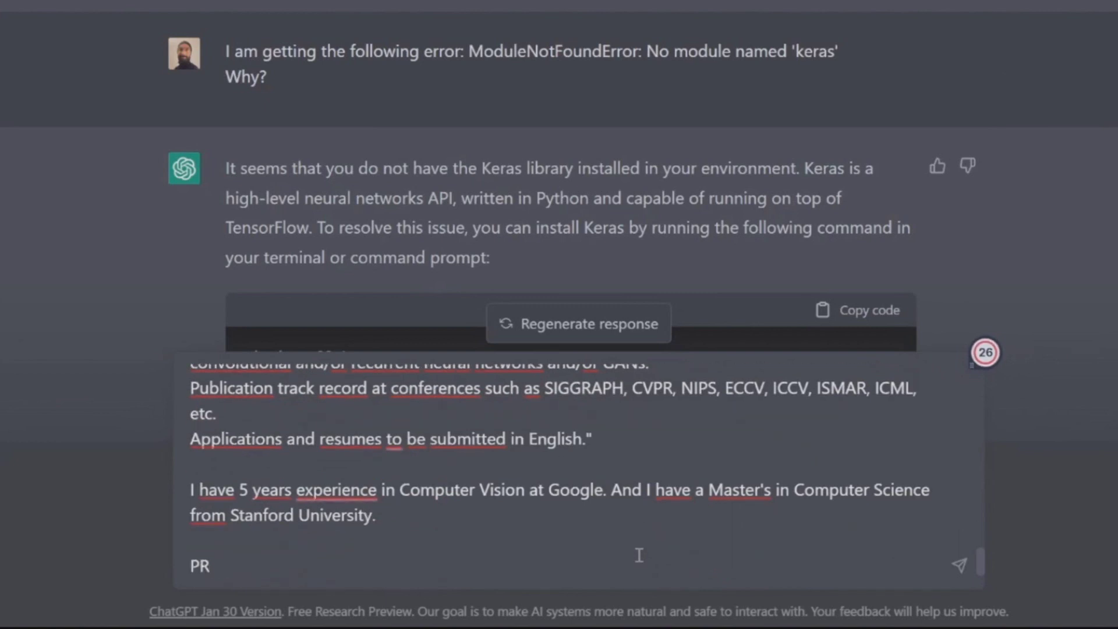
type("on. Keep it within one page.")
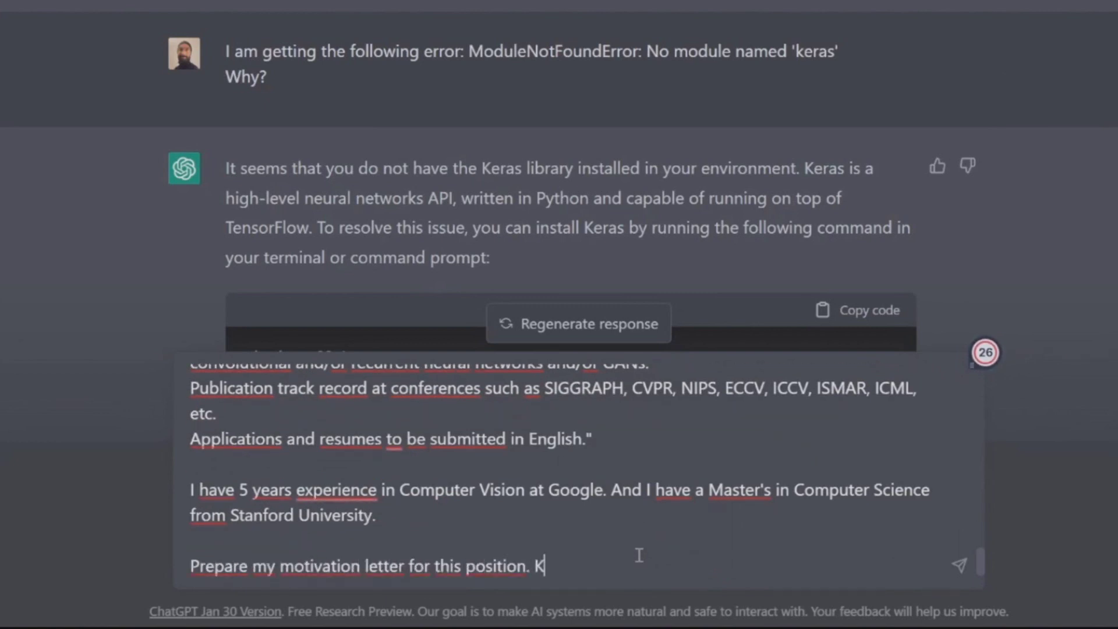
Step: Mention object detection, semantic segmentation and augmented-reality projects plus an AR research paper, then send
key("shift+Return")
key("shift+Return")
type("Also,")
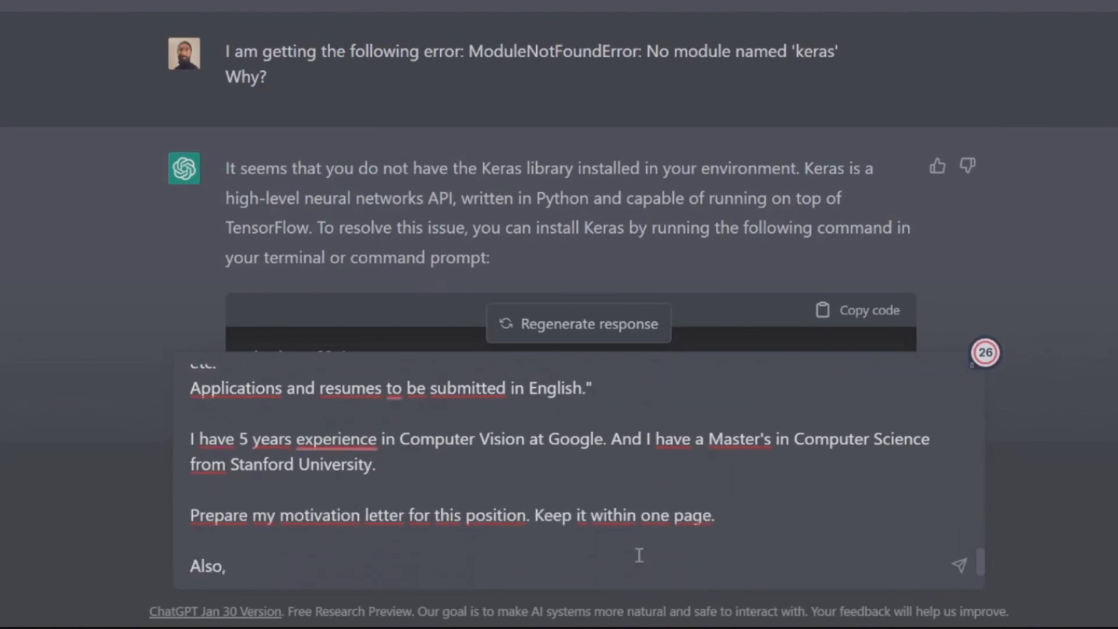
type(" I have worked on object detection, semantic ")
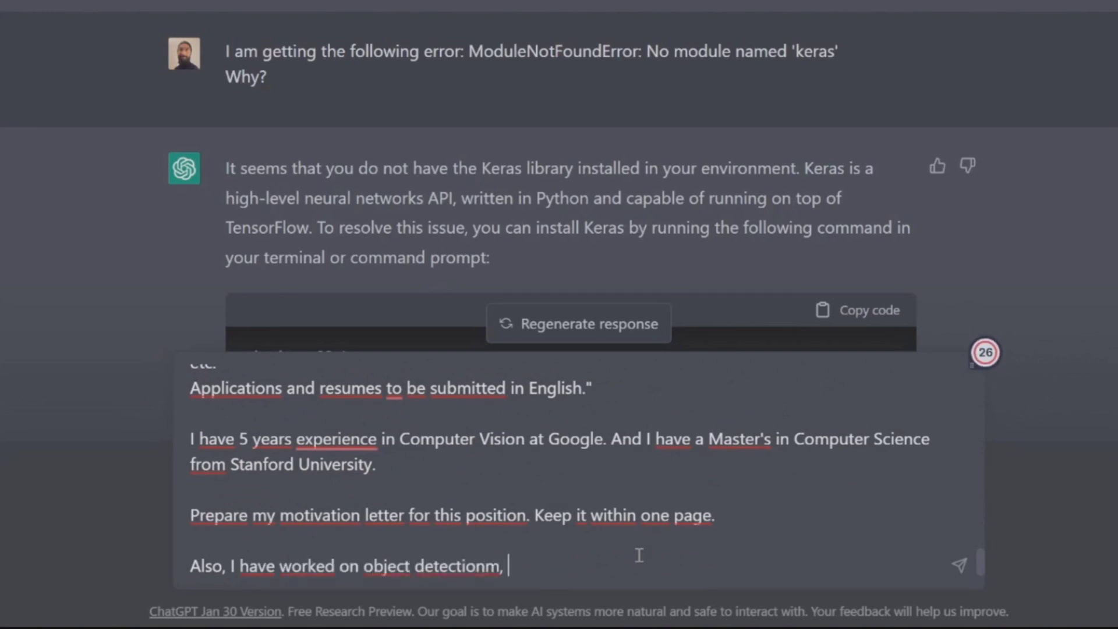
type("segmentatio")
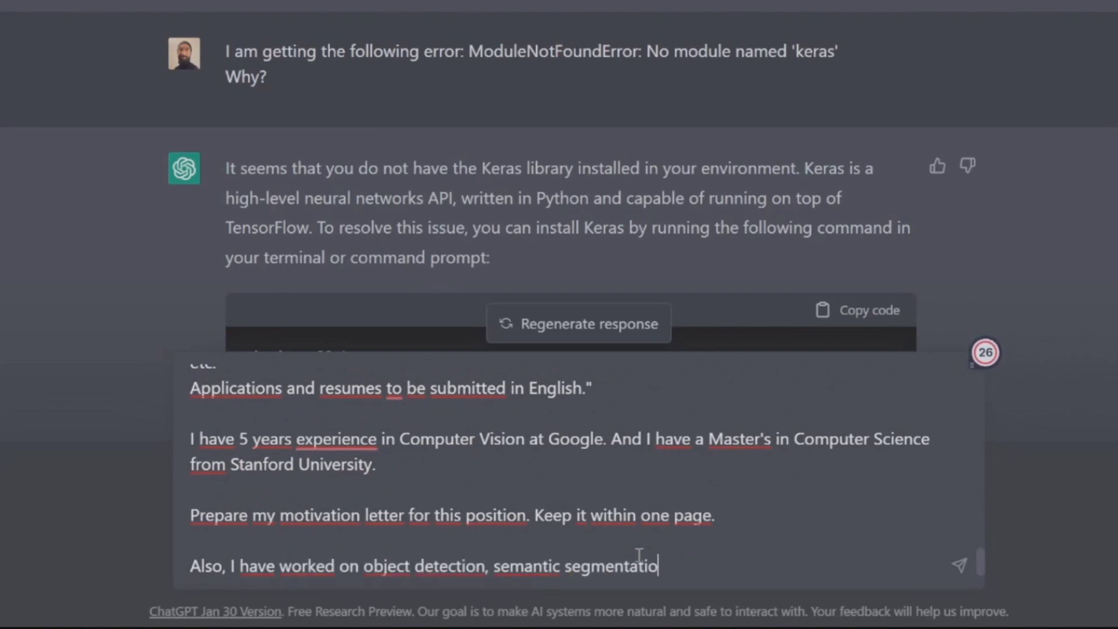
type("n and augmented reality projects at Google p")
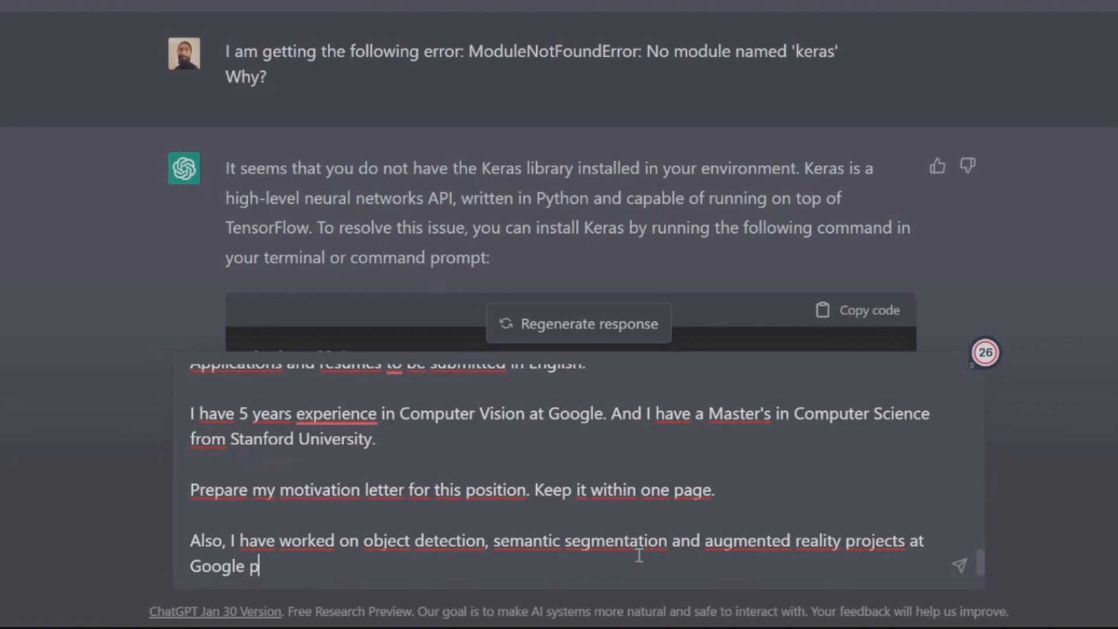
type("reviously and I")
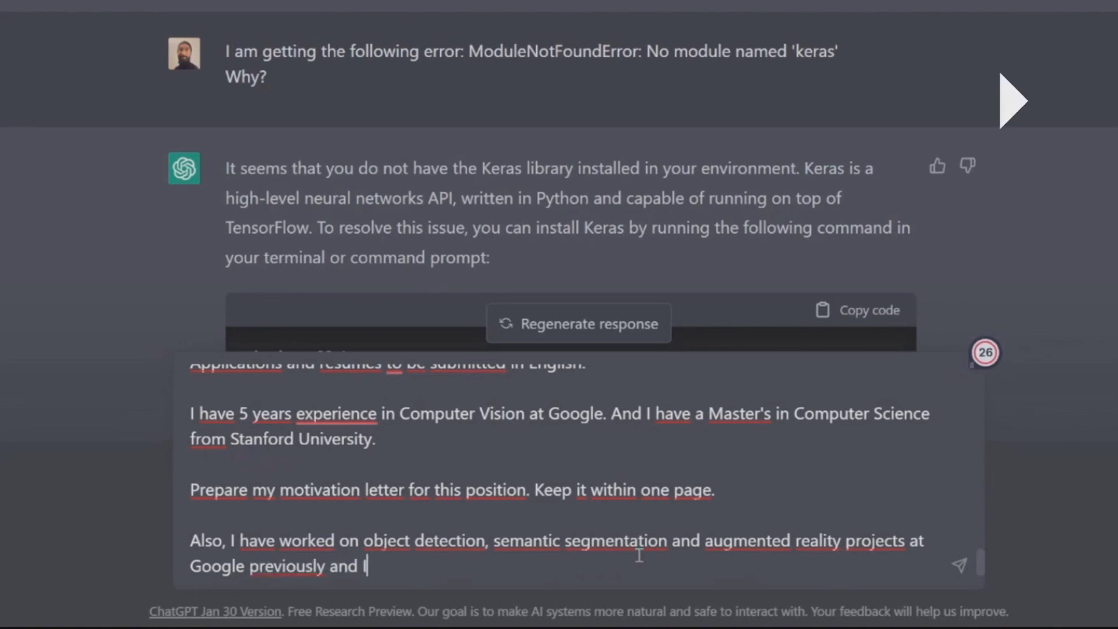
type(" have published a research paper in the domain ")
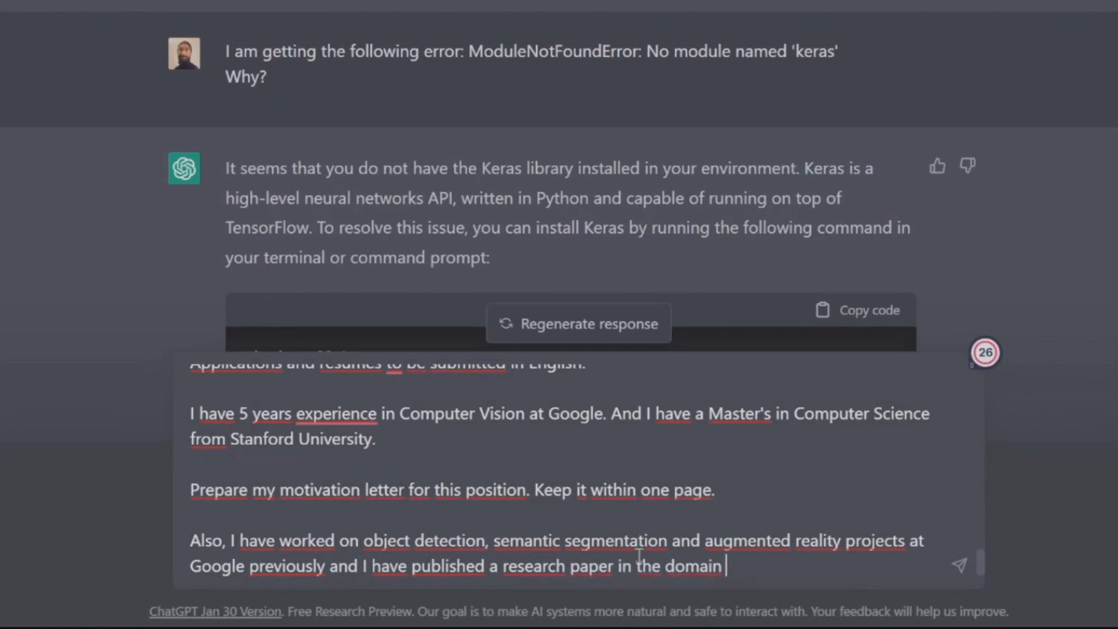
type("of augmented reality.")
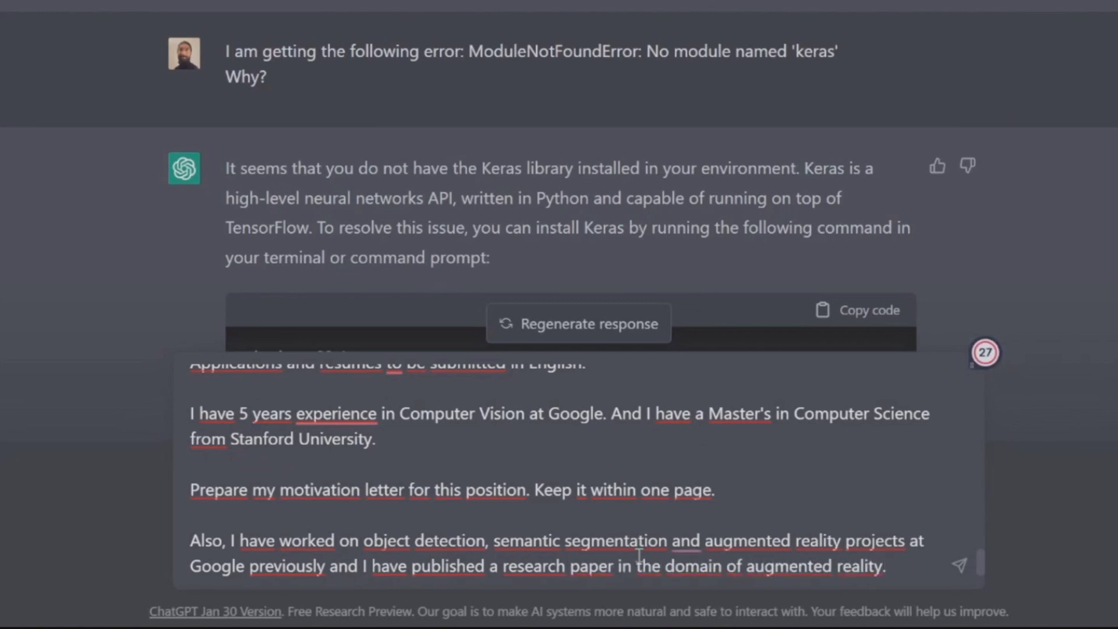
type(" Write a hypothetical research pape")
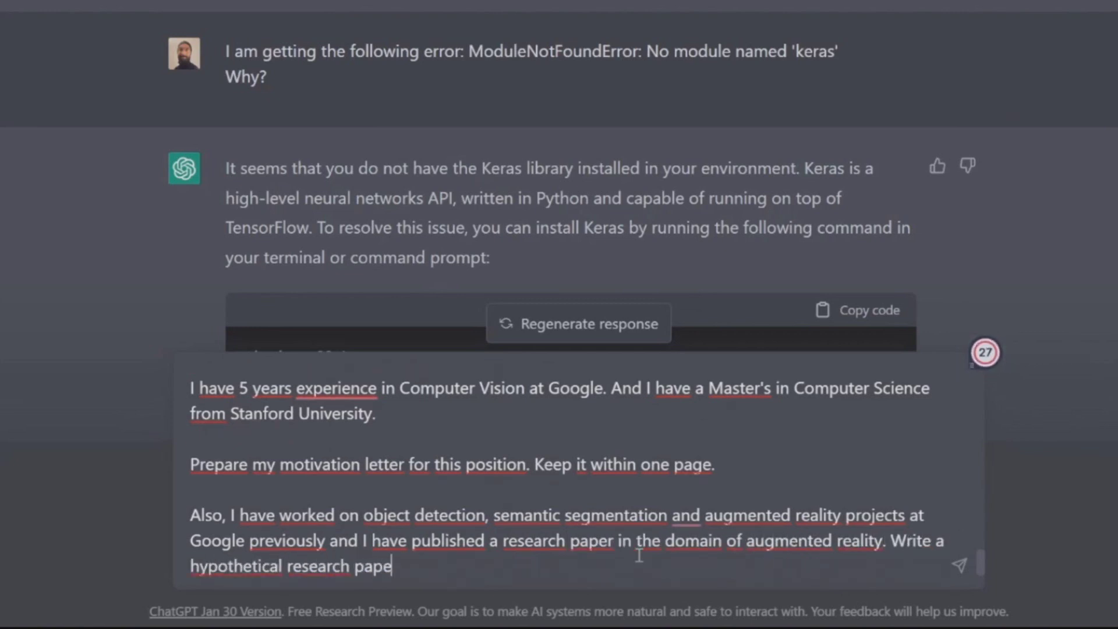
type("r name and mention it in the motivation letter.")
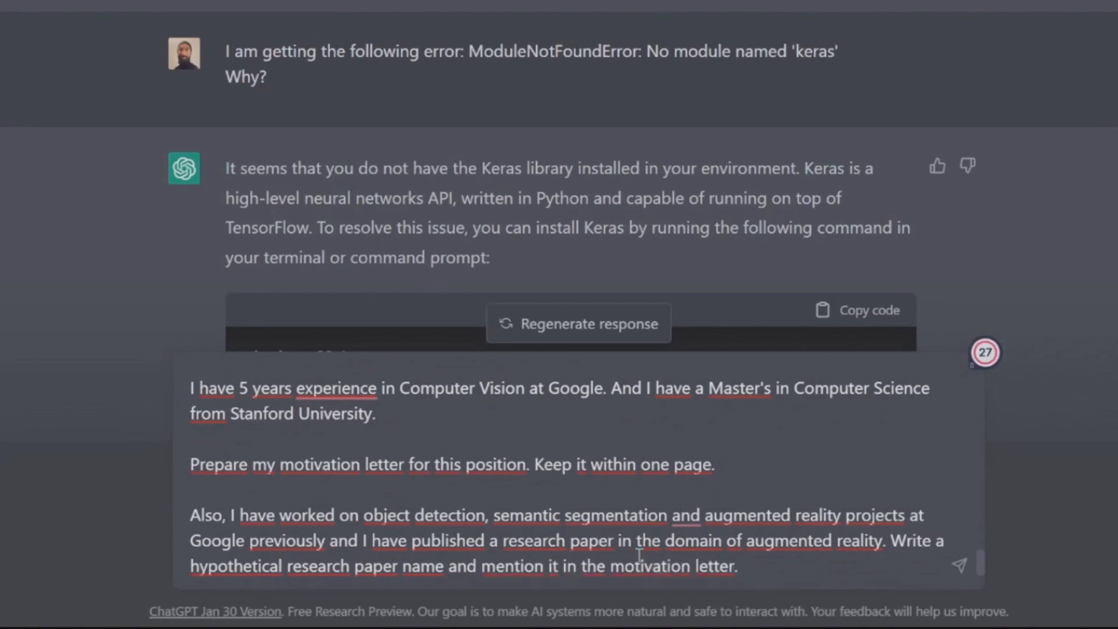
key("Return")
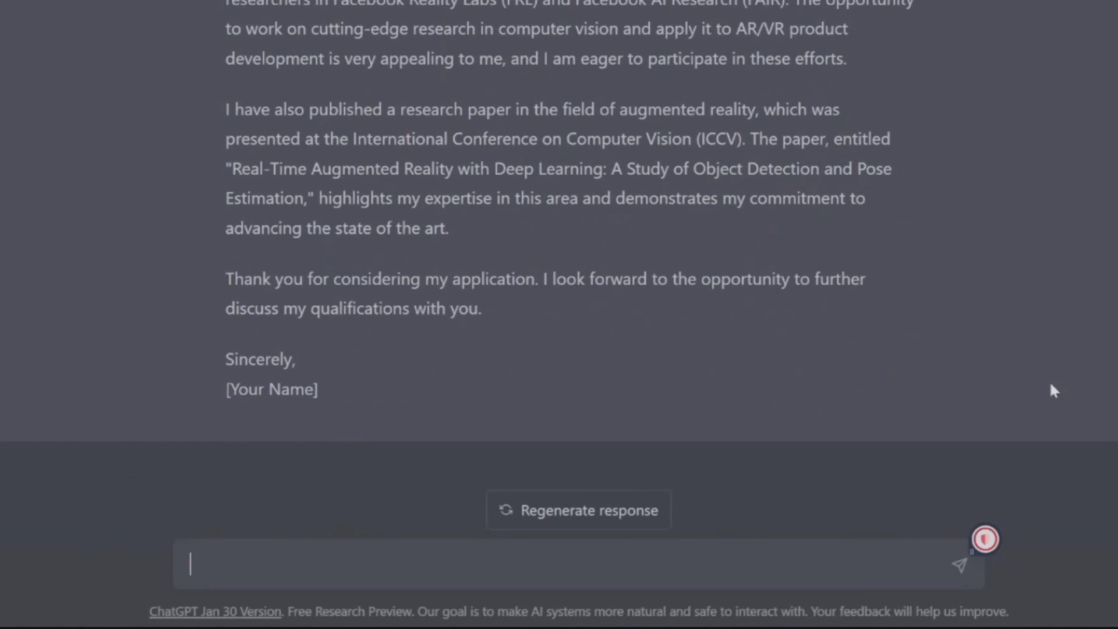
Step: Begin a follow-up asking to add more specific details about personal projects
type("Update it to add more spe")
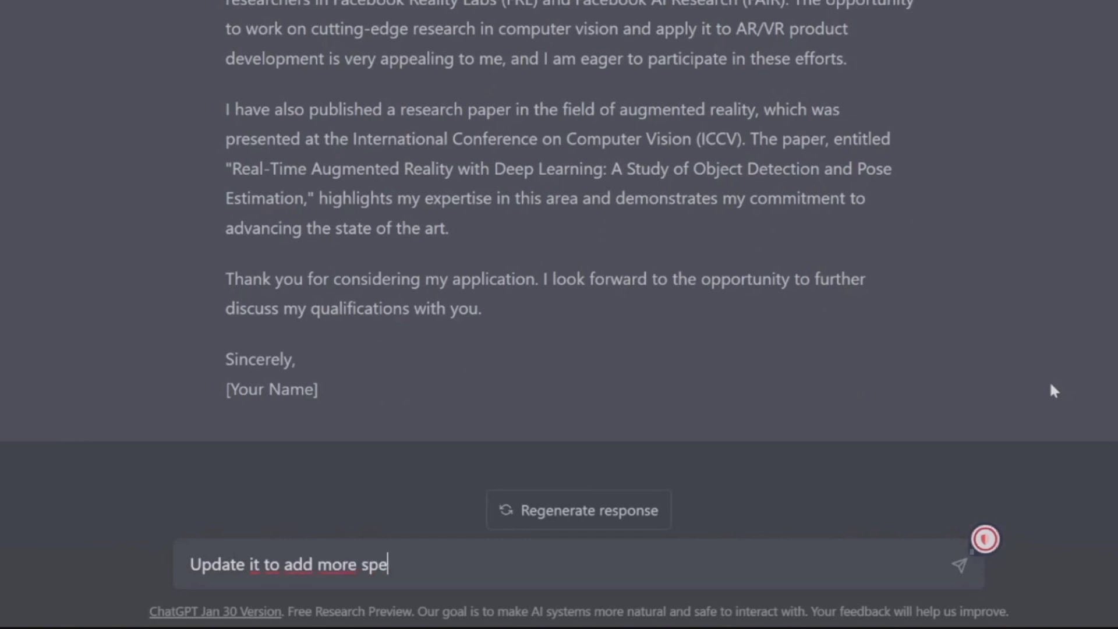
type("cific details about my personal projects and how they lin")
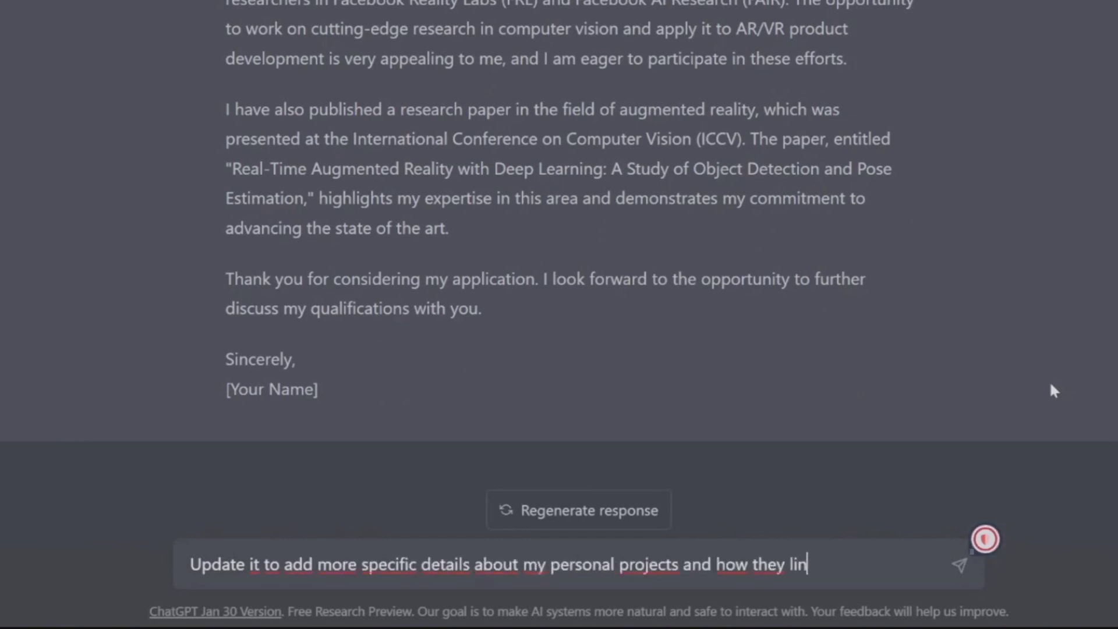
type("k to the work at")
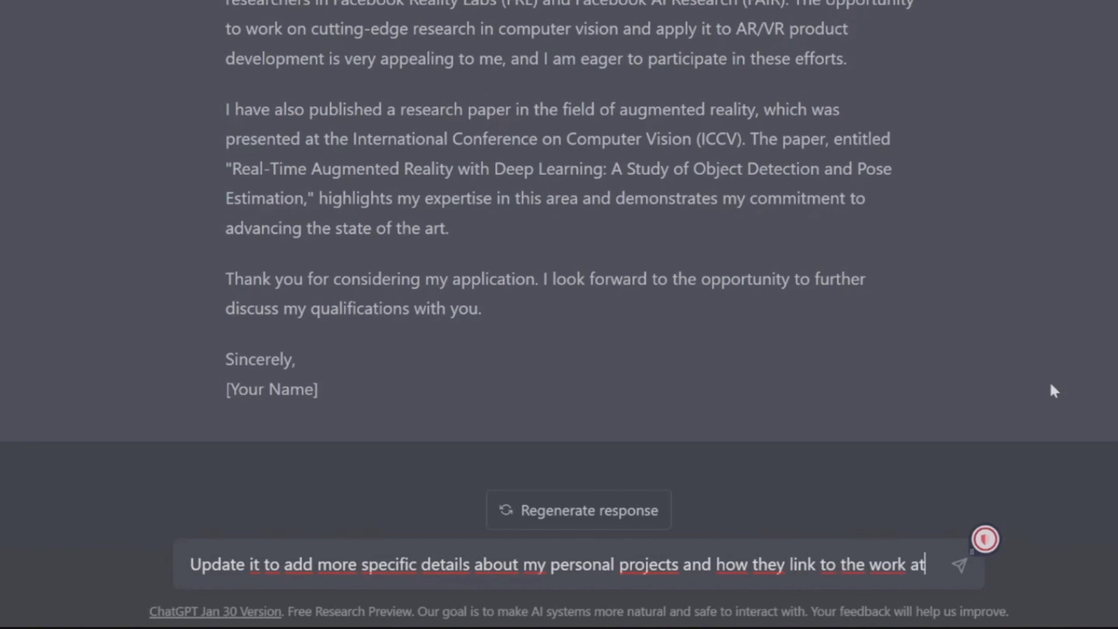
type(" Facebook AI Research.")
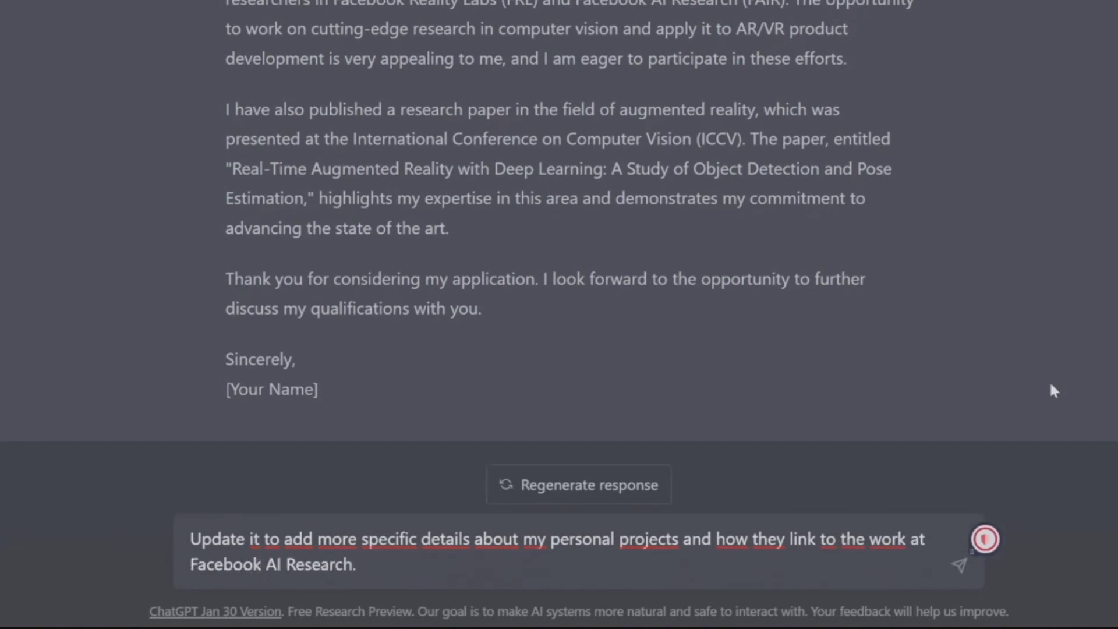
type(" Mention about my skills such as")
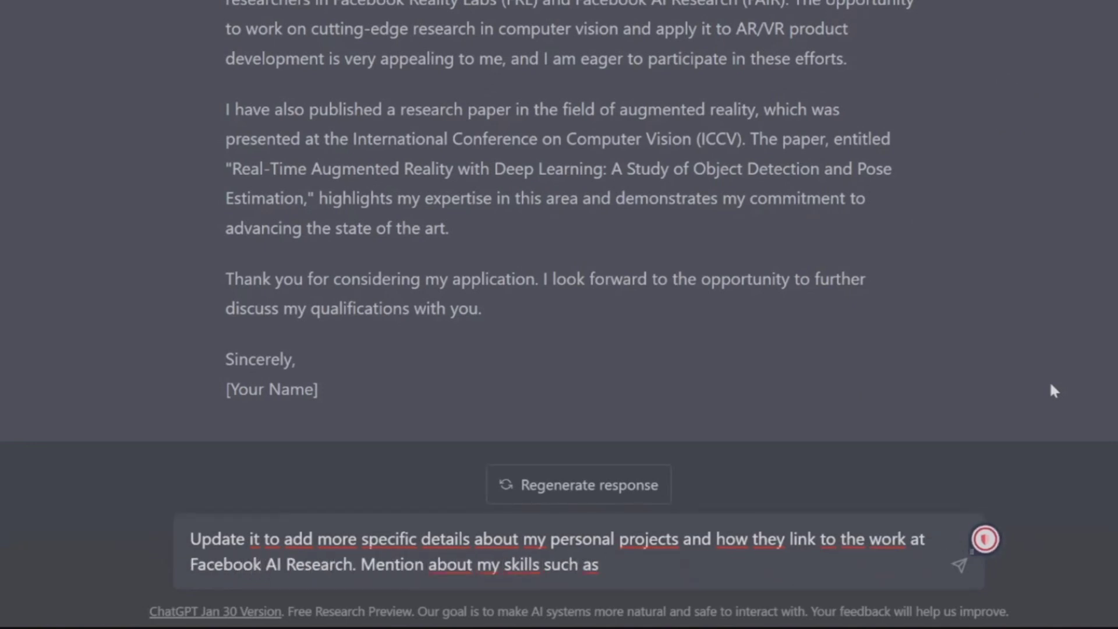
type(" pytorch and")
Step: Finish the follow-up with PyTorch, machine learning and Unity skills and a formal, precise tone, and send it
key("BackSpace")
key("BackSpace")
key("BackSpace")
key("BackSpace")
type(", ma")
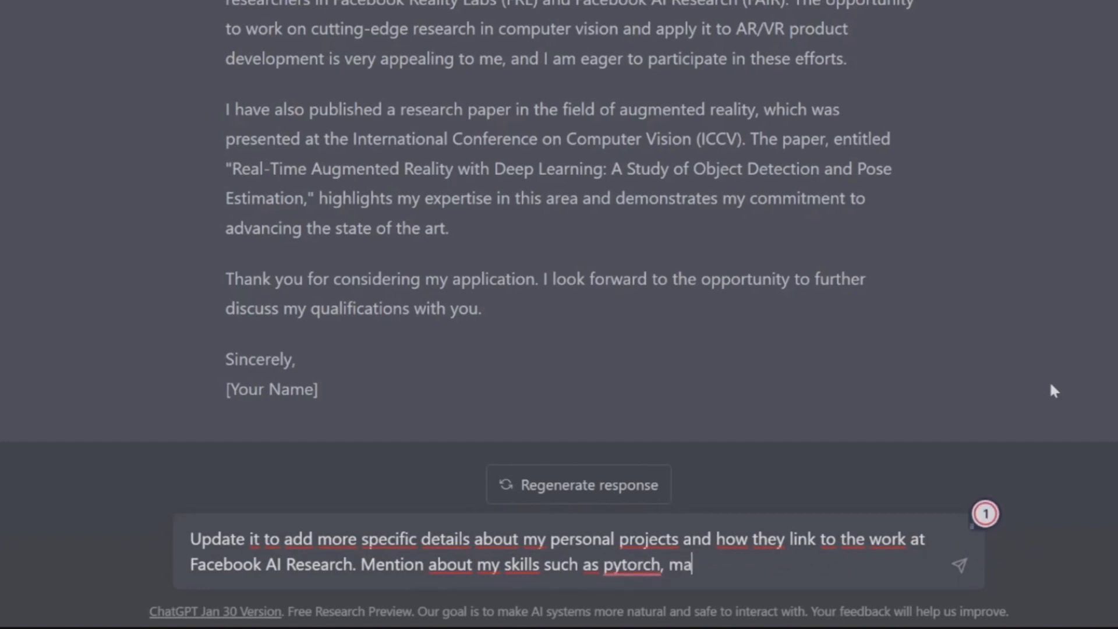
type("chine learning and Unity engine and ")
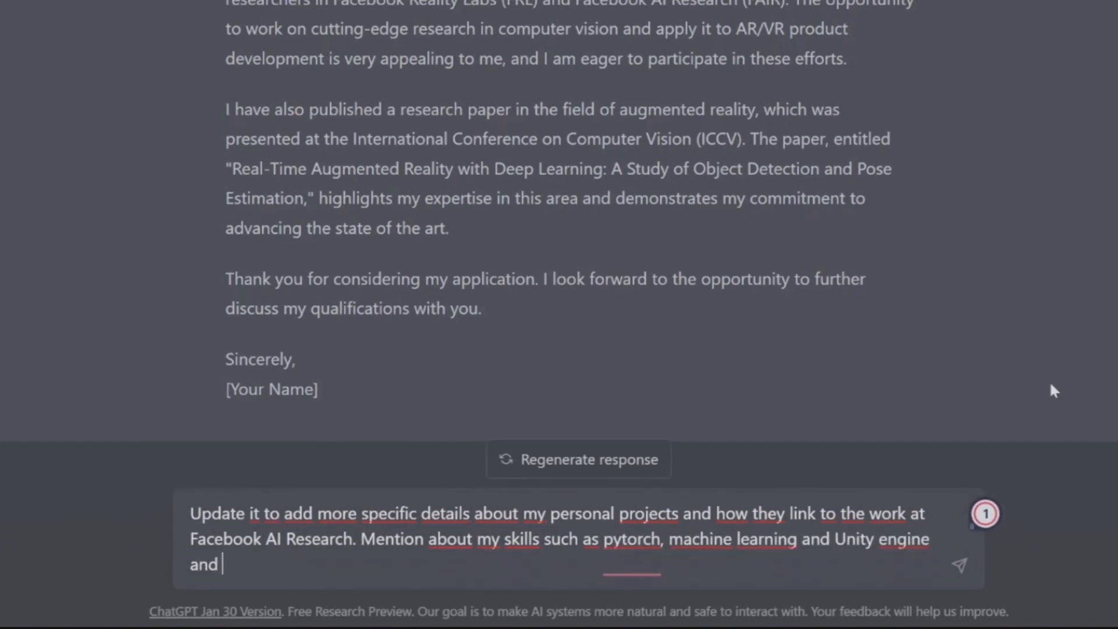
type("how they would be an asset to the company. Also make the letter more formal")
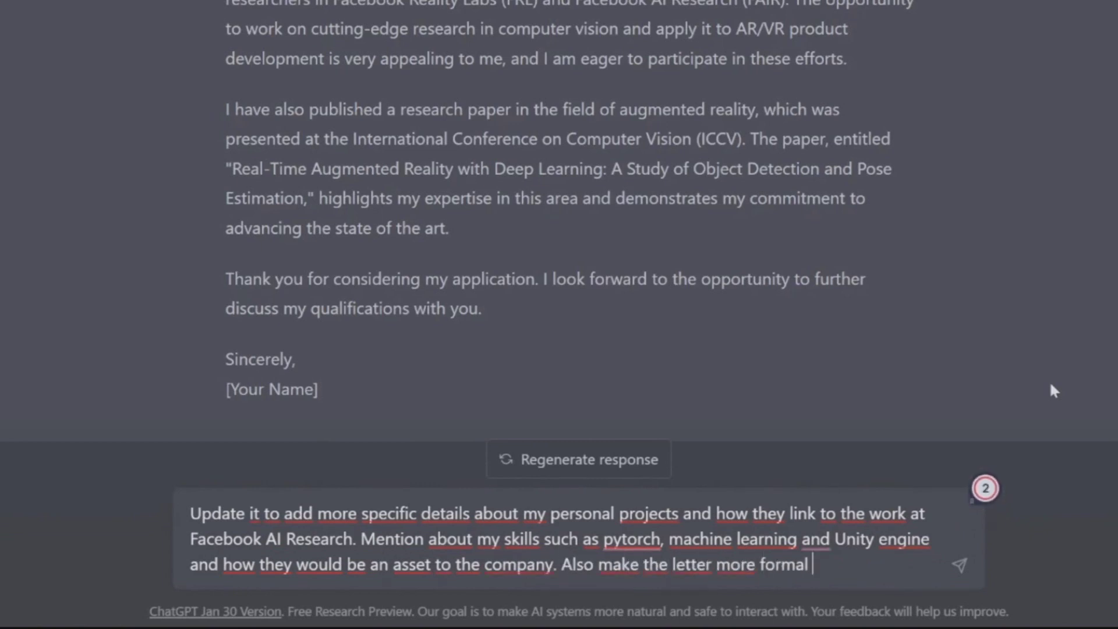
key("BackSpace")
type(", precise, specific")
key("Return")
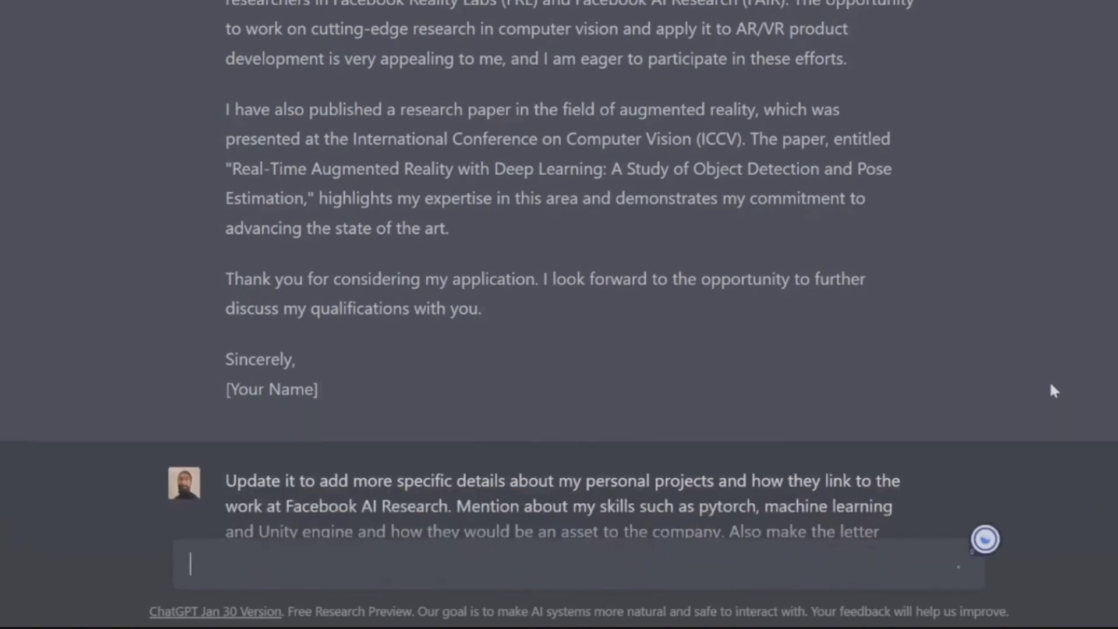